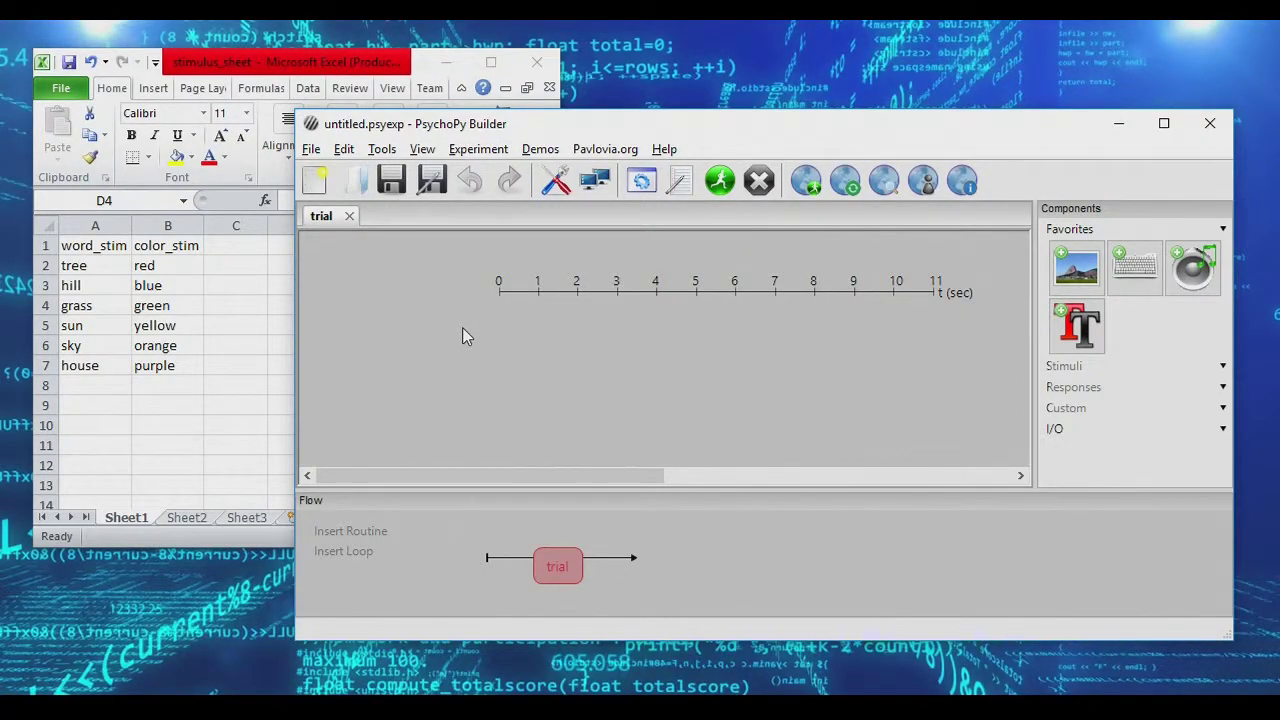
Step: Examine the word_stim and color_stim columns of stimulus_sheet in Excel and how the words and colors pair up row by row
click(95, 255)
drag(91, 246, 108, 375)
click(93, 246)
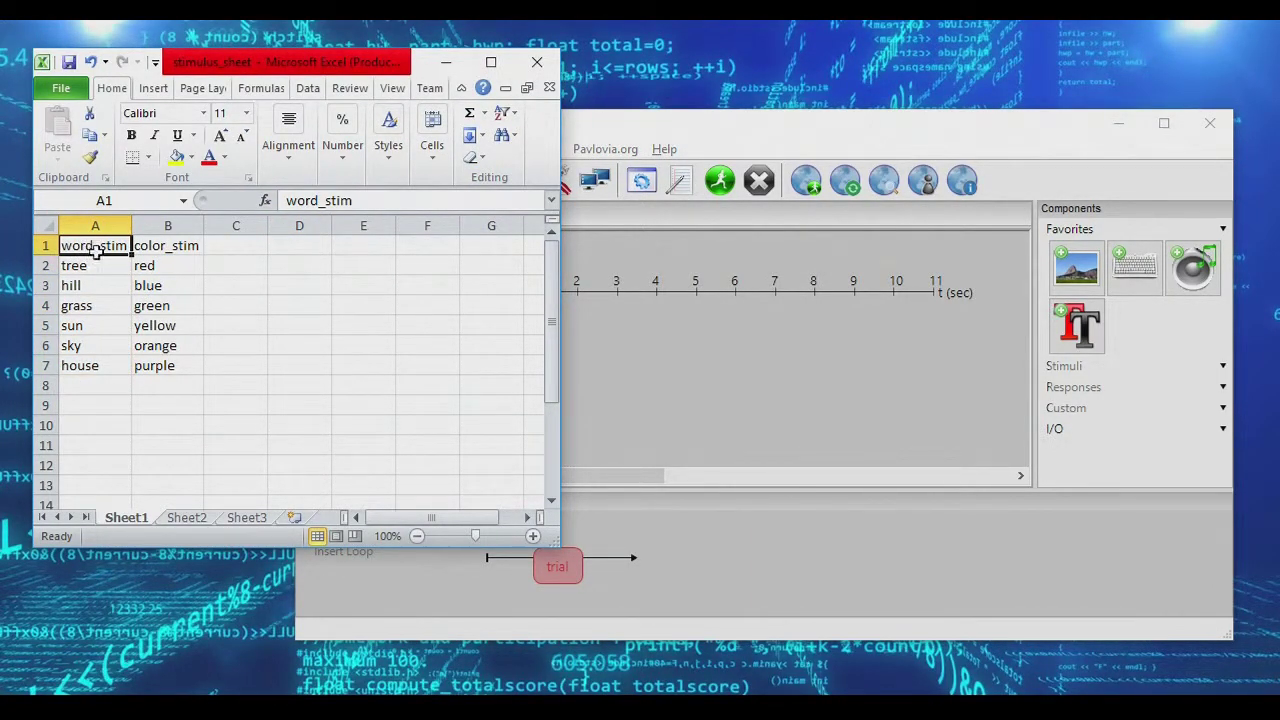
drag(95, 255, 94, 360)
drag(157, 245, 167, 372)
click(671, 357)
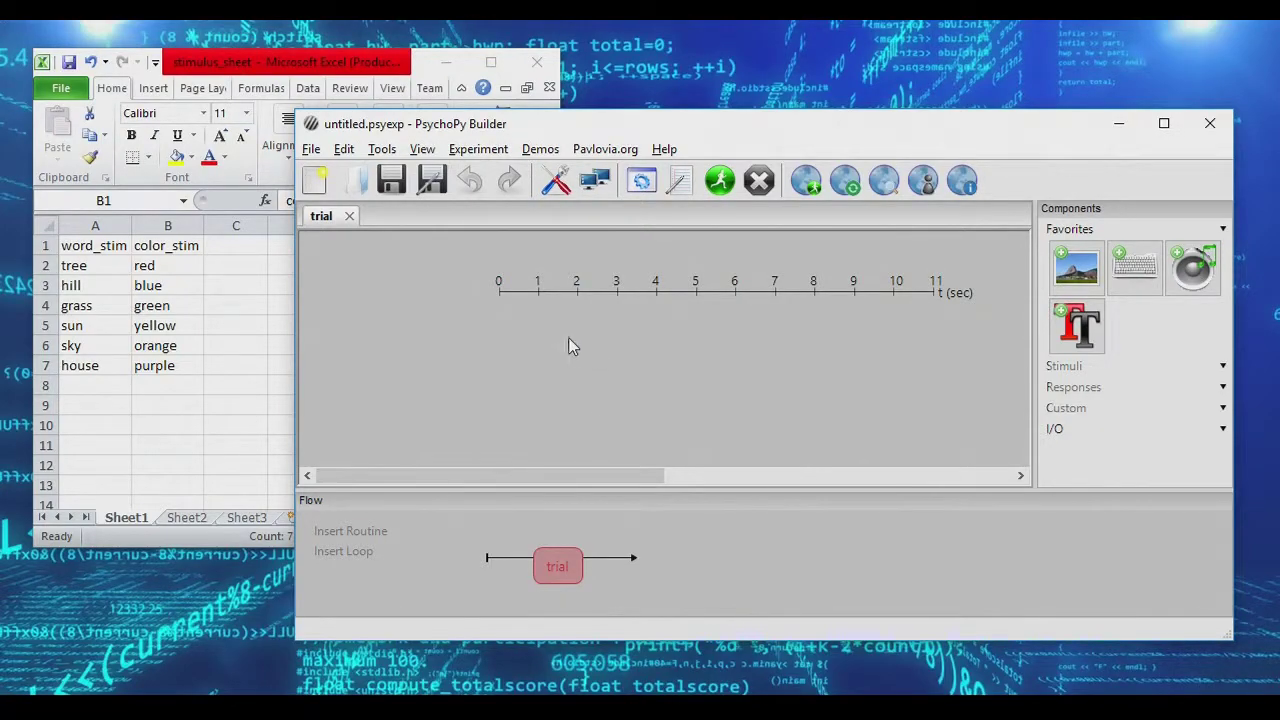
click(86, 265)
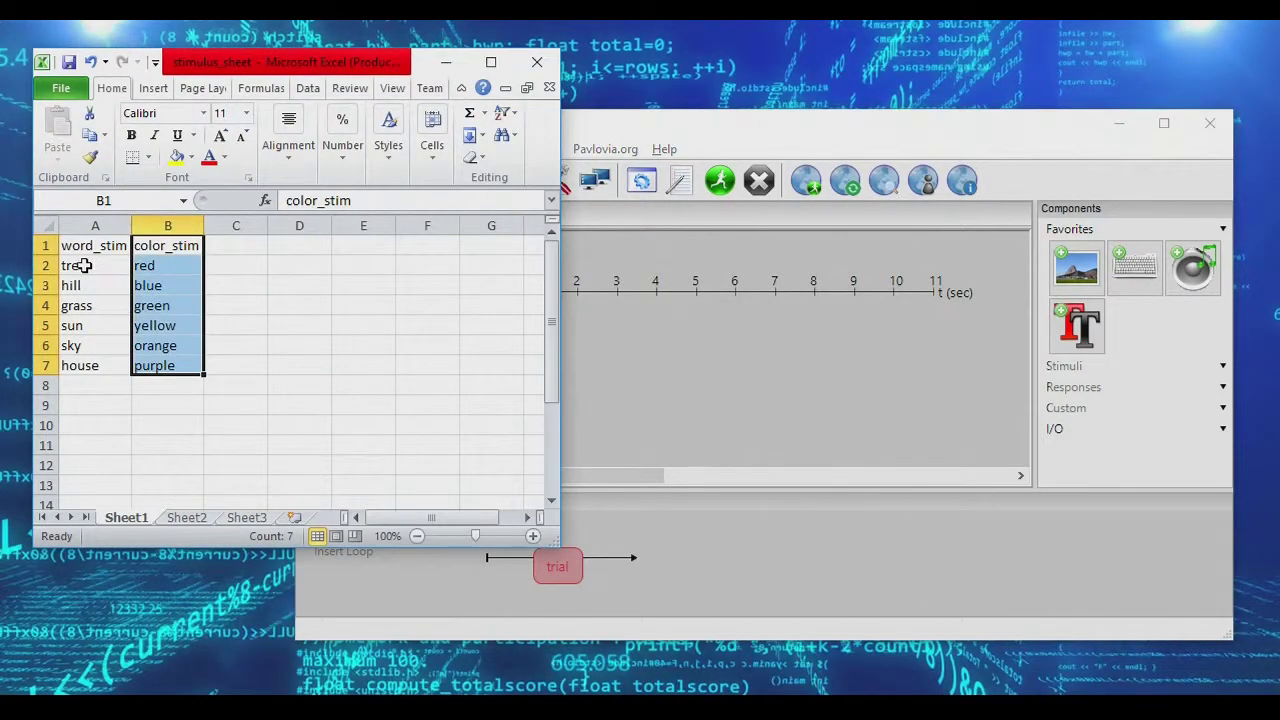
click(83, 265)
click(151, 265)
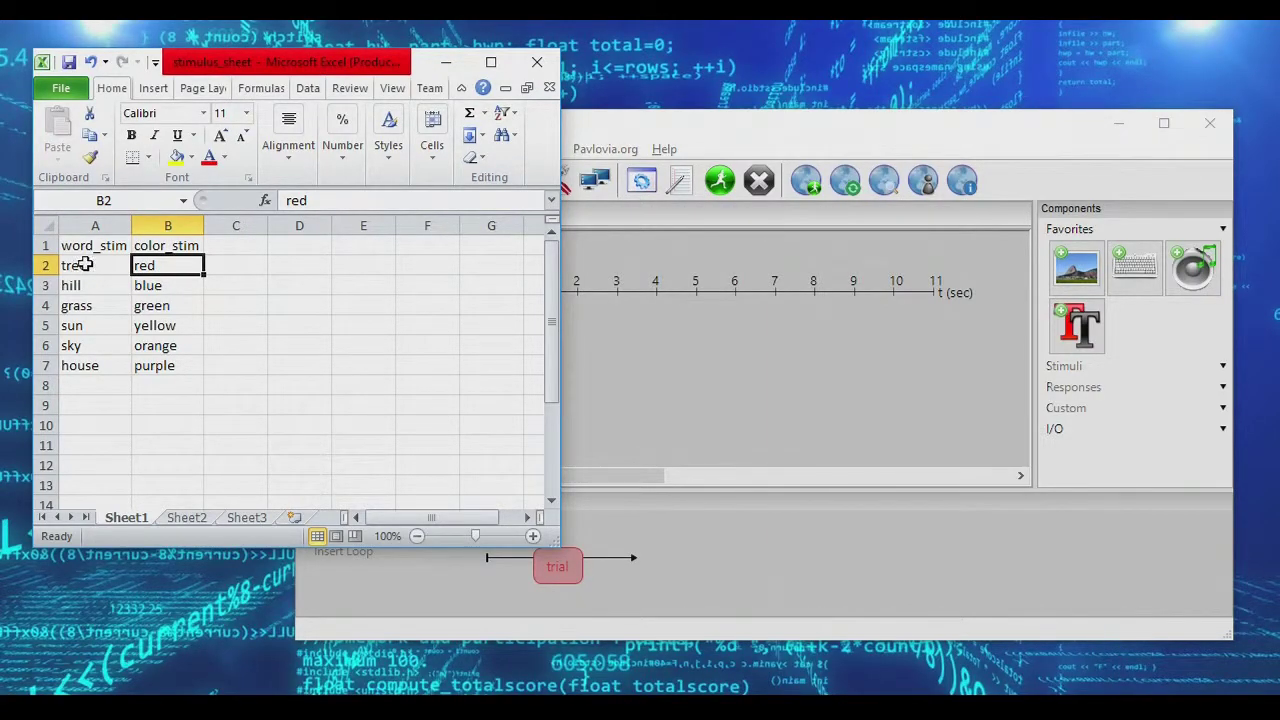
drag(84, 264, 159, 266)
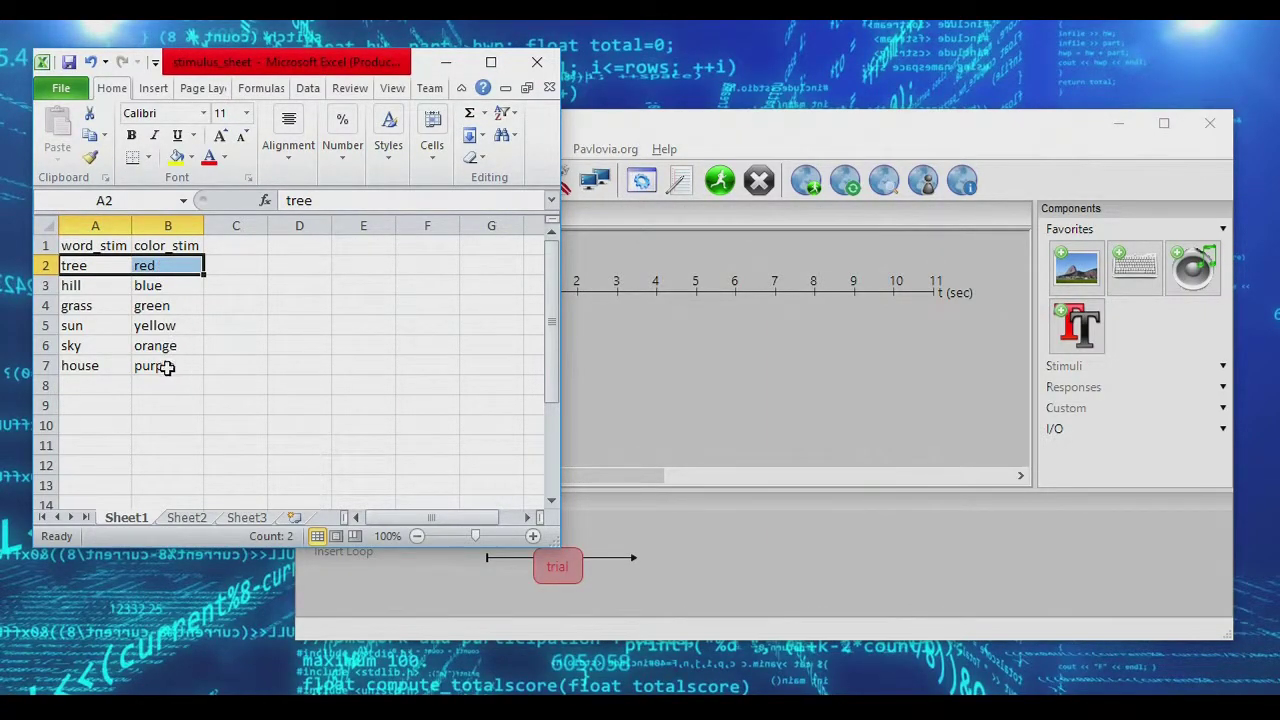
click(91, 307)
drag(91, 307, 160, 328)
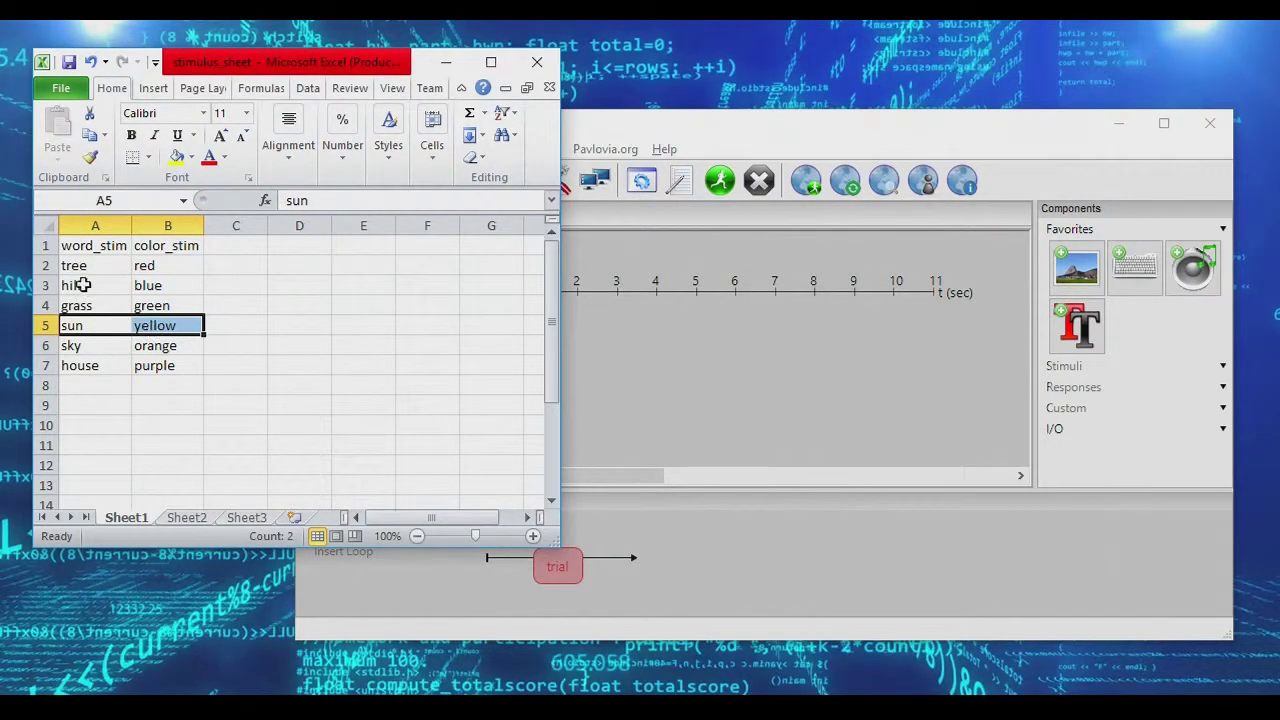
drag(78, 284, 158, 285)
click(101, 346)
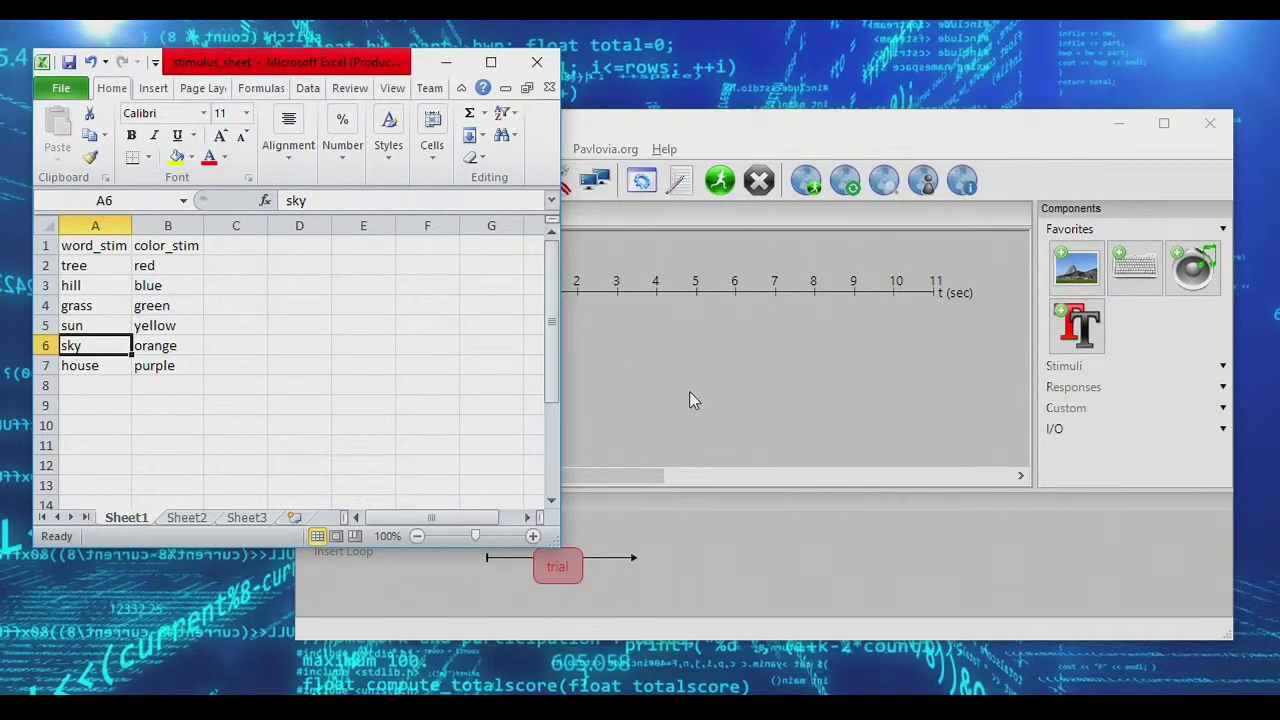
Step: In PsychoPy Builder, rename the trial routine in the flow as trialWord
right_click(557, 567)
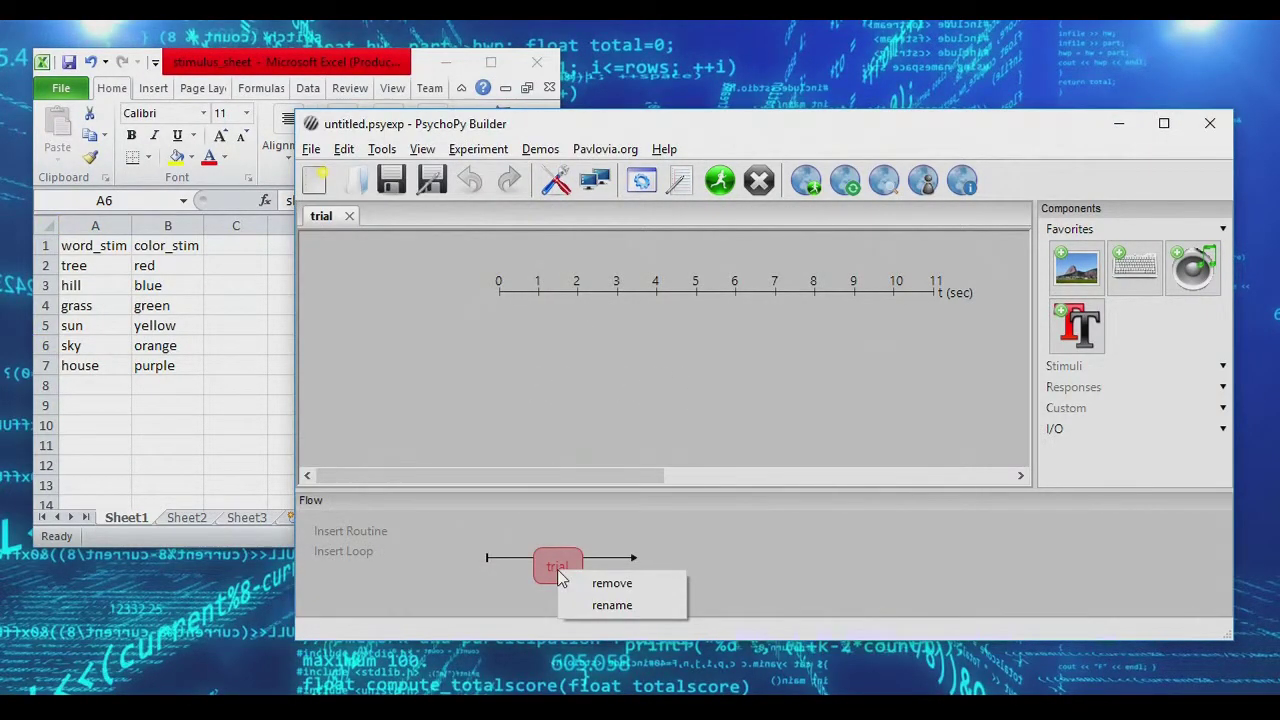
click(600, 606)
text(trialWord)
key(Return)
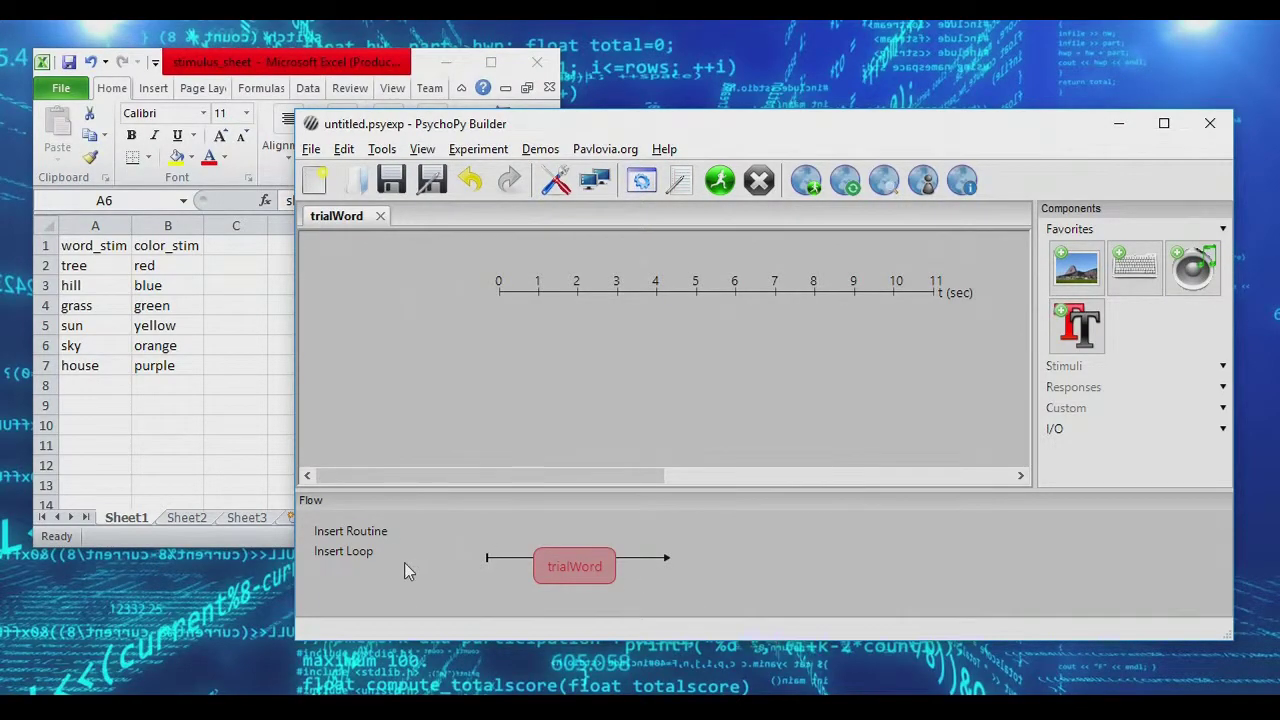
Step: Insert a new routine named trialColor after trialWord in the flow
click(350, 531)
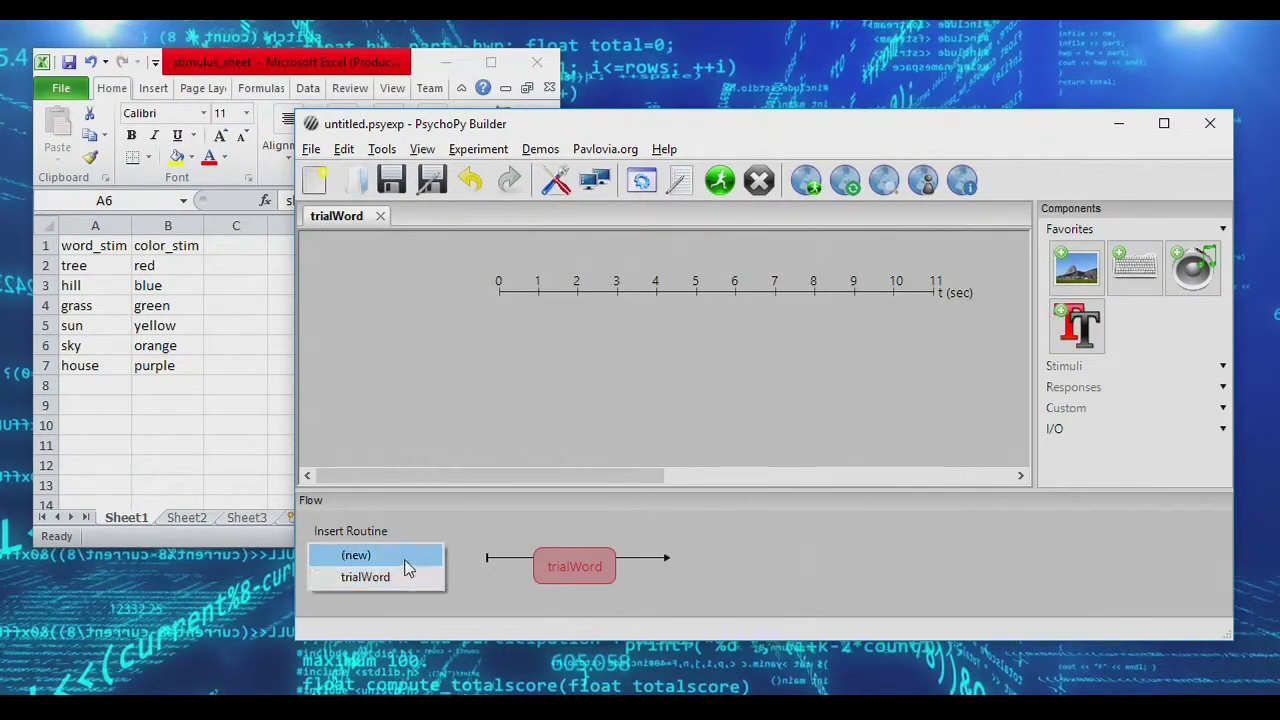
click(406, 561)
text(trialColor)
key(Return)
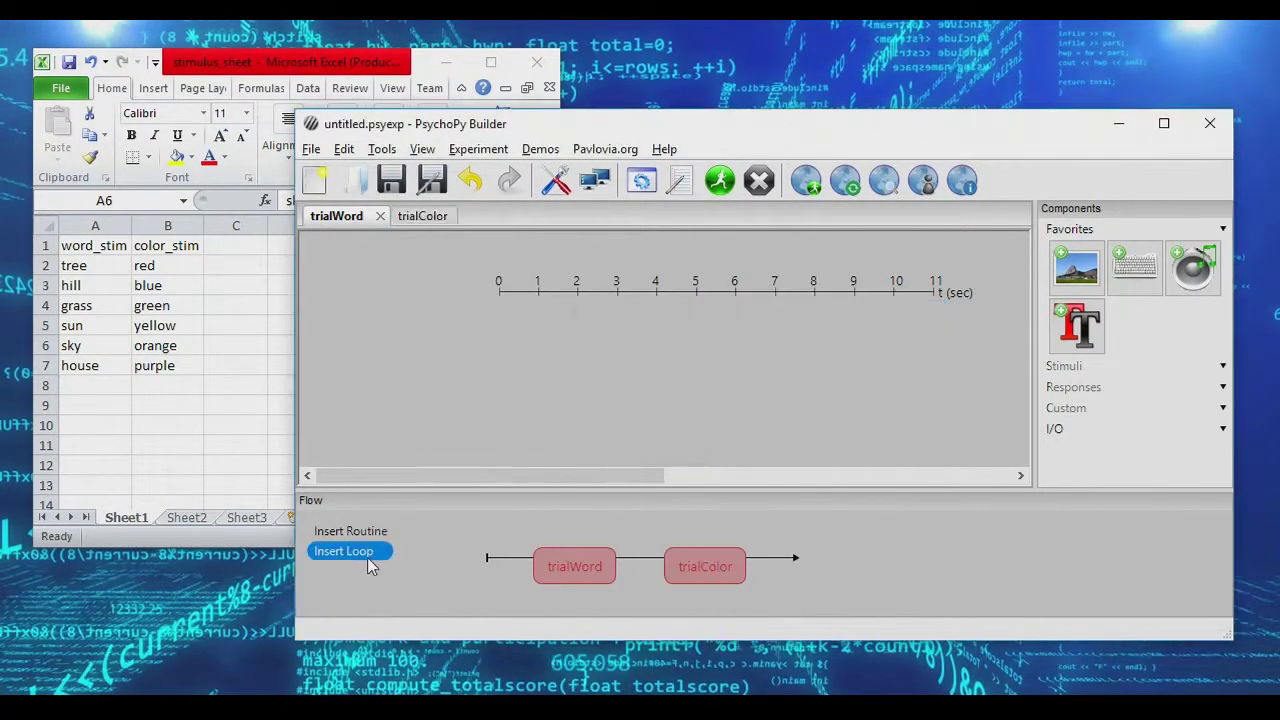
Step: Insert a loop around trialWord and trialColor, with nReps set to 1 and the name trialsStudy
click(343, 551)
click(509, 558)
click(769, 558)
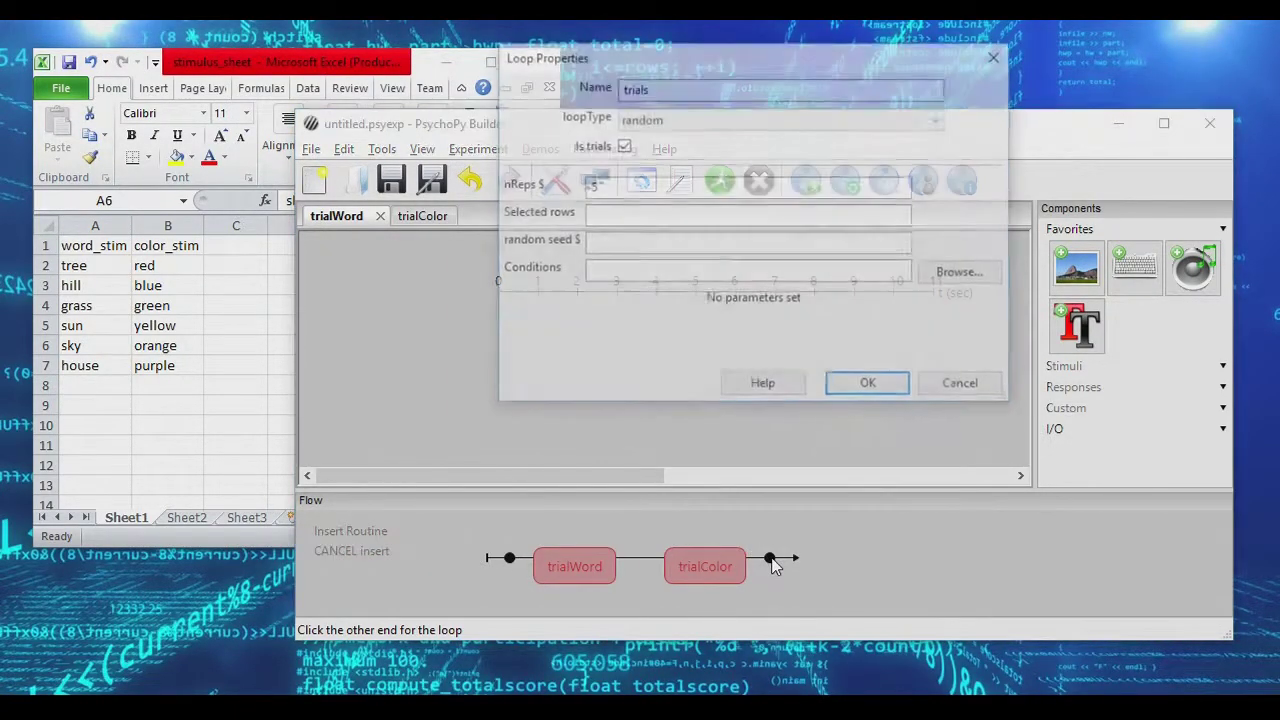
double_click(627, 187)
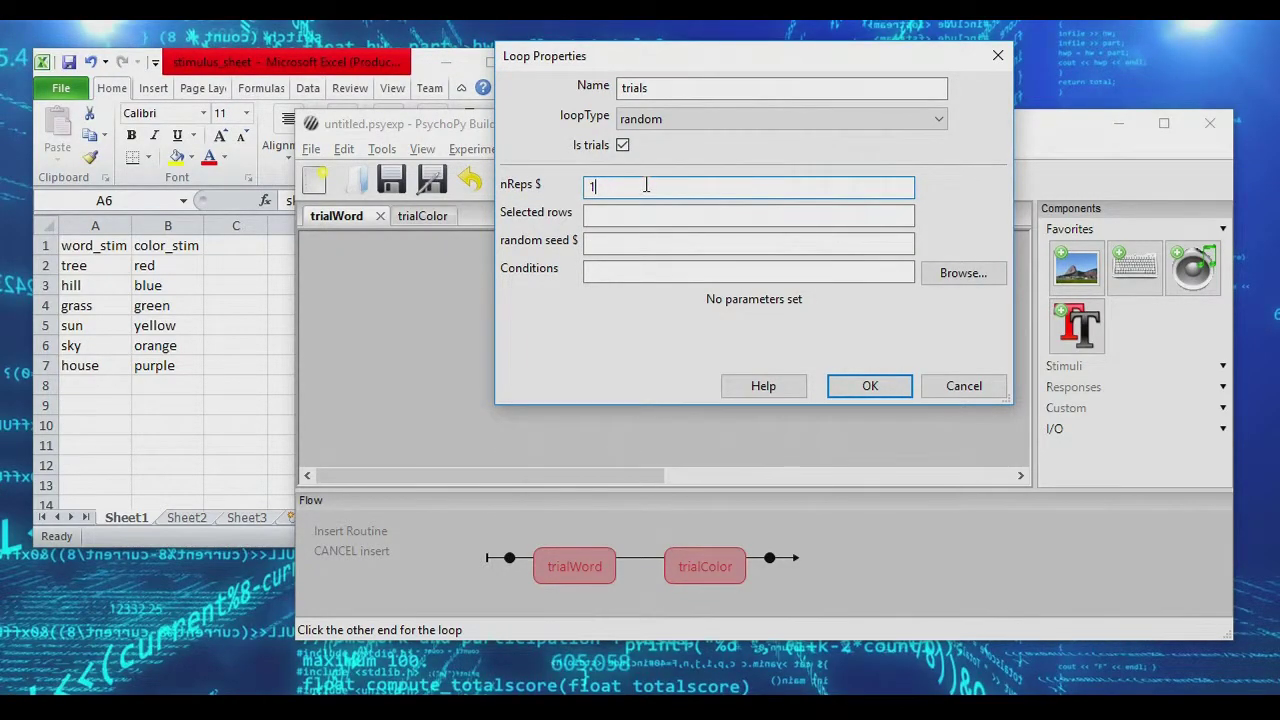
click(683, 87)
text(Study)
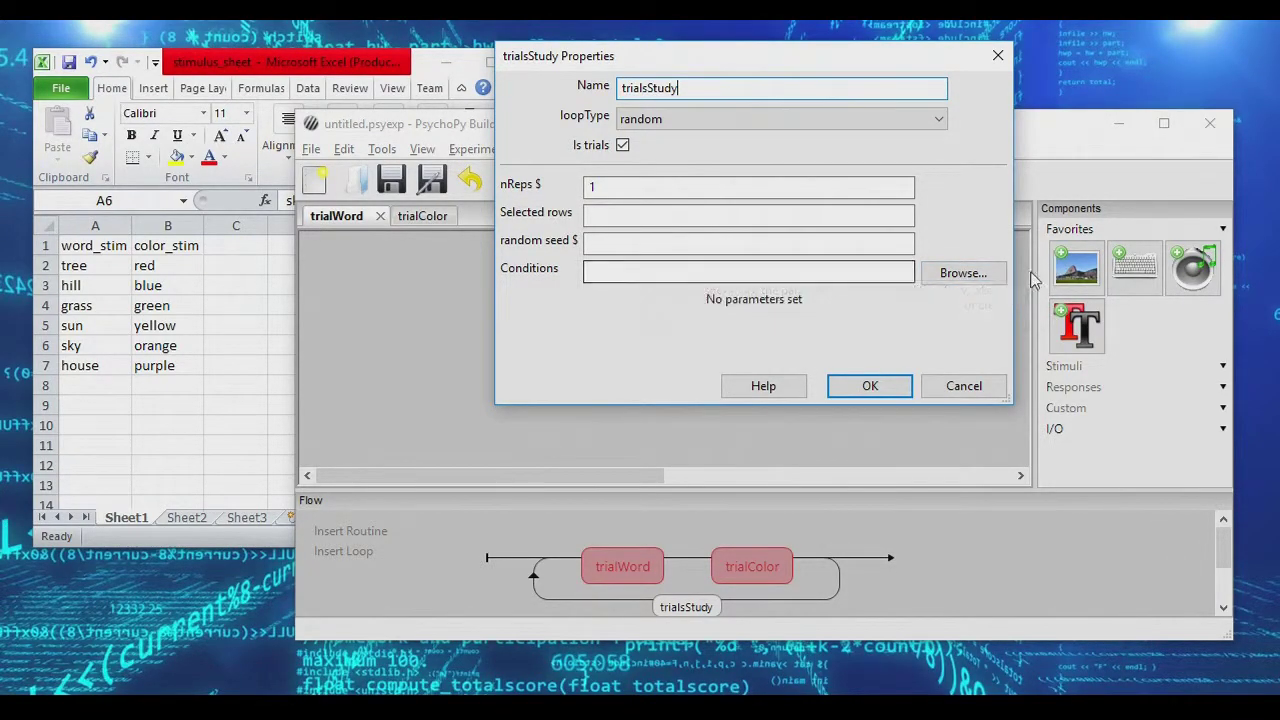
Step: Load stimulus_sheet from the scripts folder as the loop's conditions file, check its parameters against the sheet's headers, and accept the loop properties
click(958, 273)
click(736, 222)
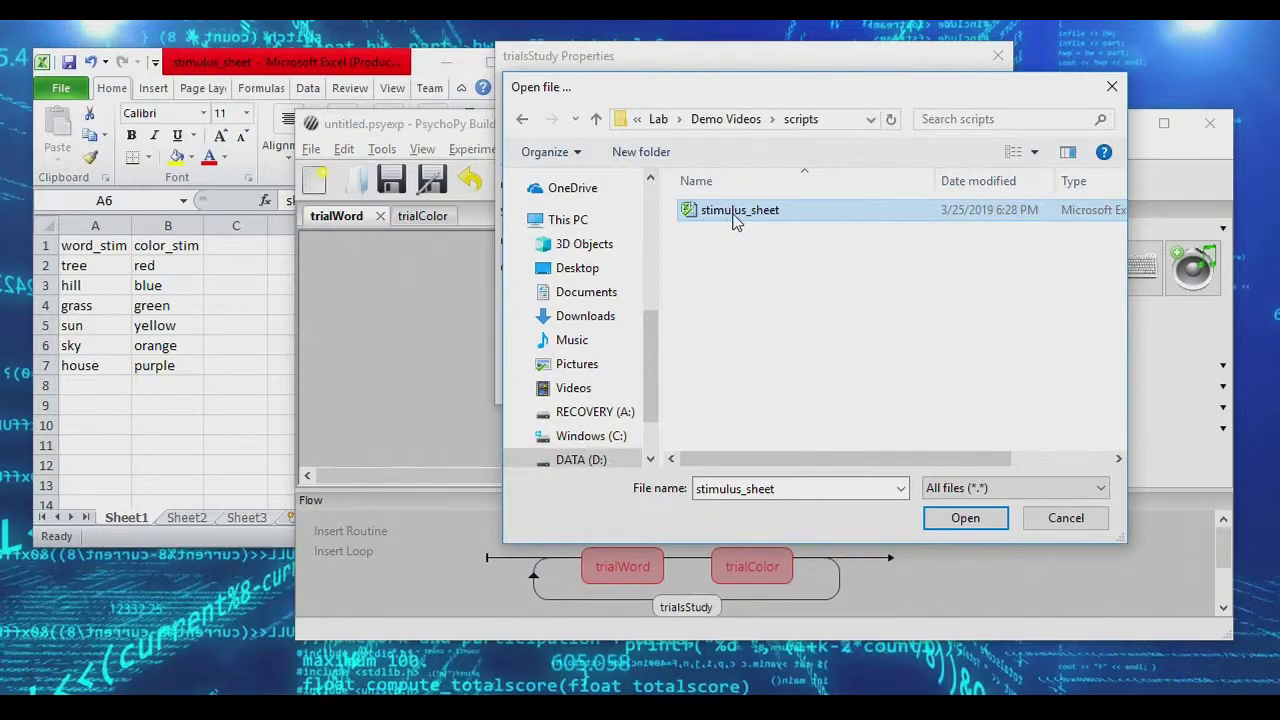
click(167, 345)
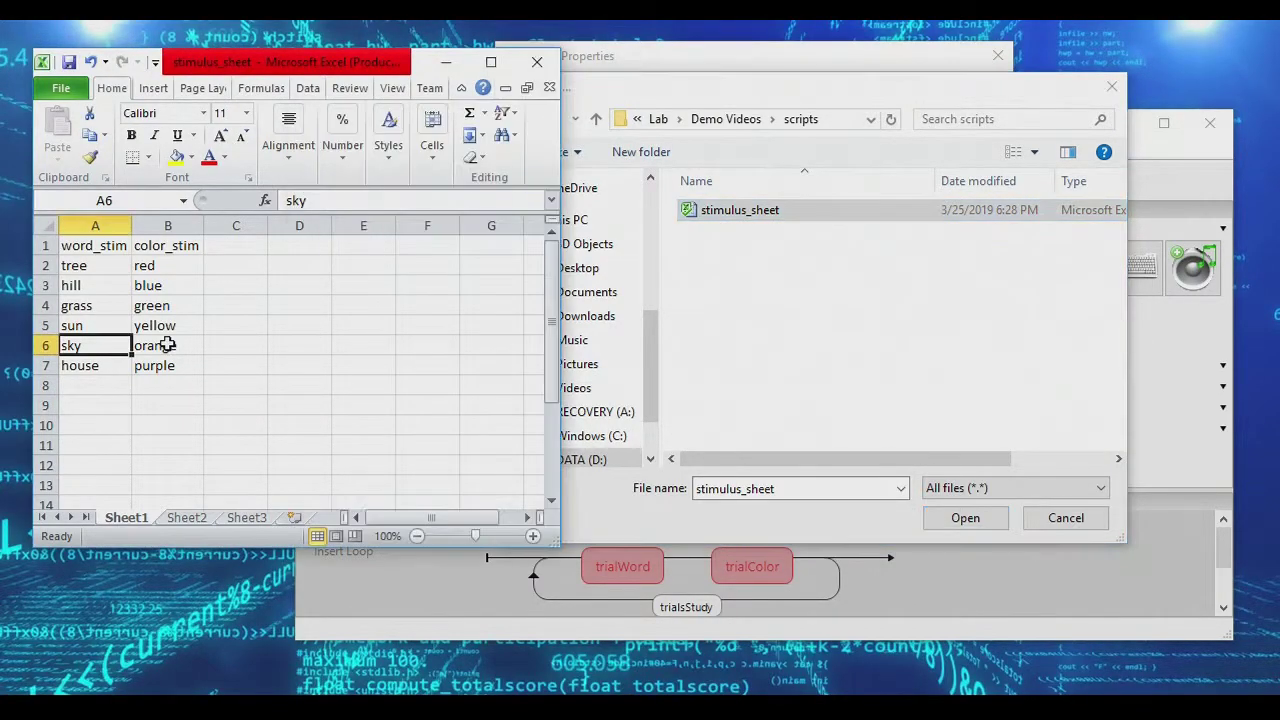
click(965, 517)
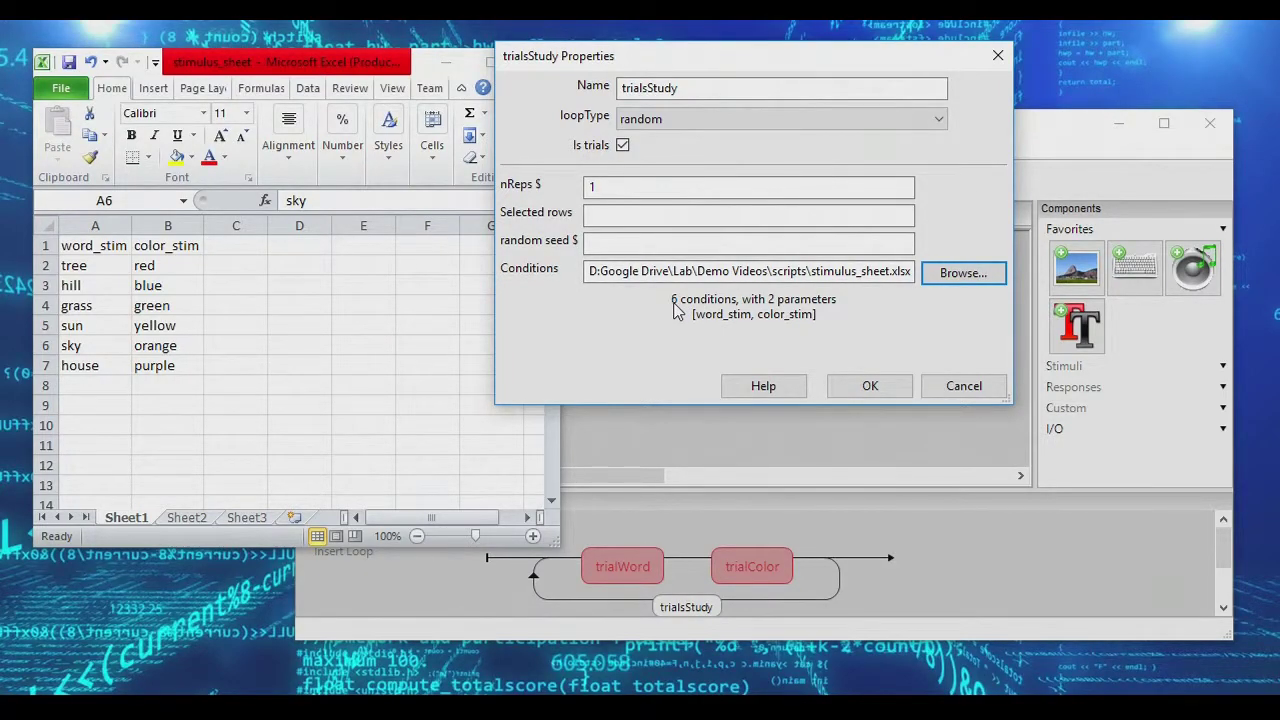
click(74, 282)
click(99, 265)
drag(98, 272, 89, 366)
drag(109, 246, 190, 223)
click(701, 331)
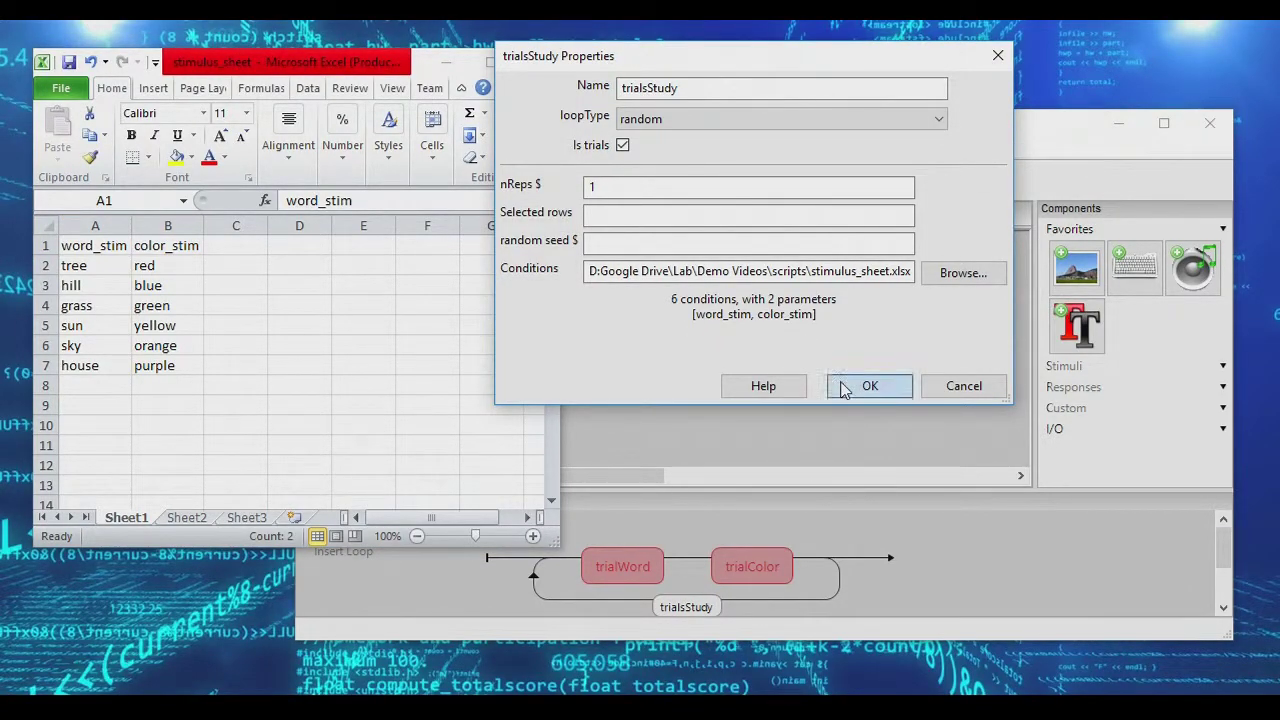
click(848, 386)
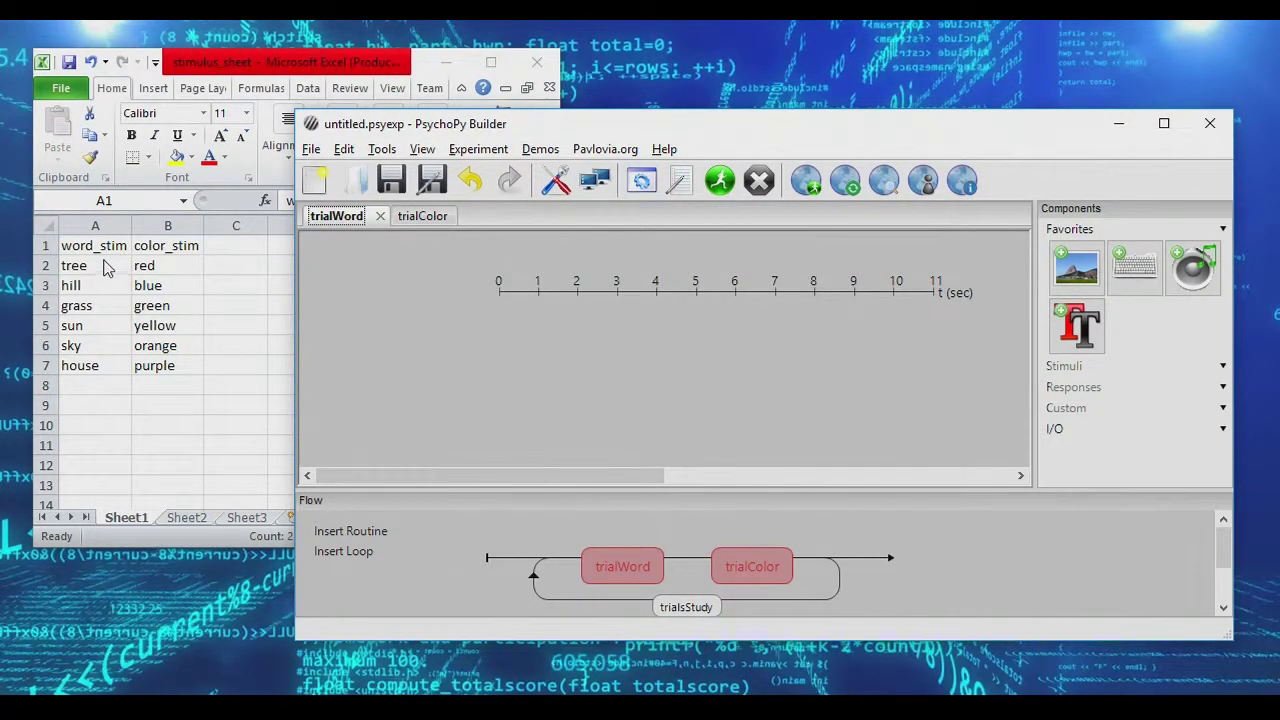
Step: Add a text component named textWord to the trialWord routine, with the text $word_stim set every repeat
click(1078, 325)
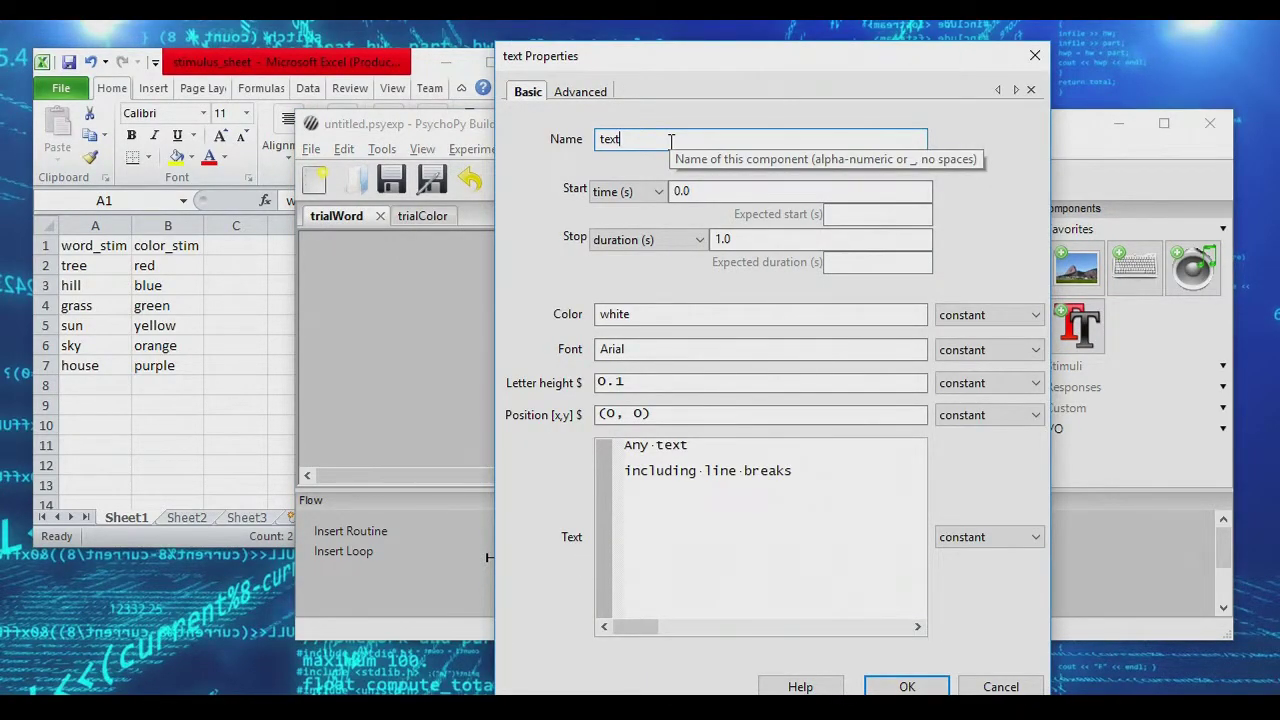
text(Word)
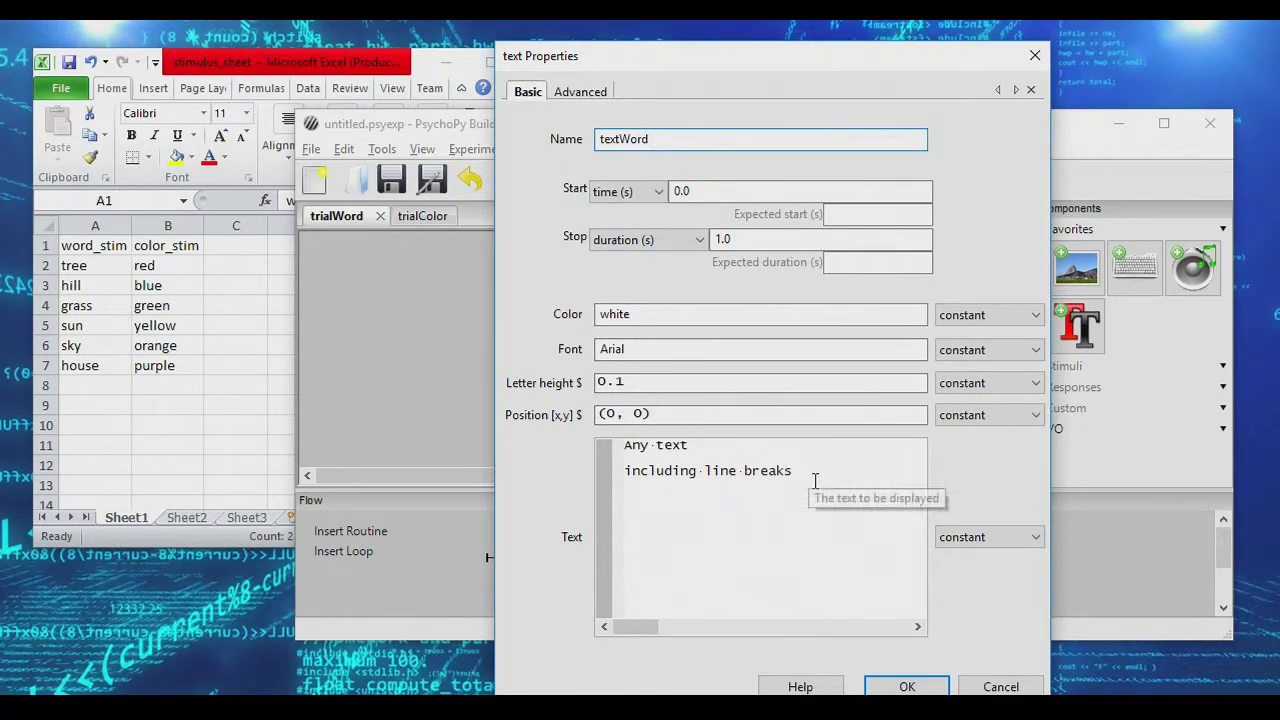
drag(774, 500, 567, 385)
text($word_stim)
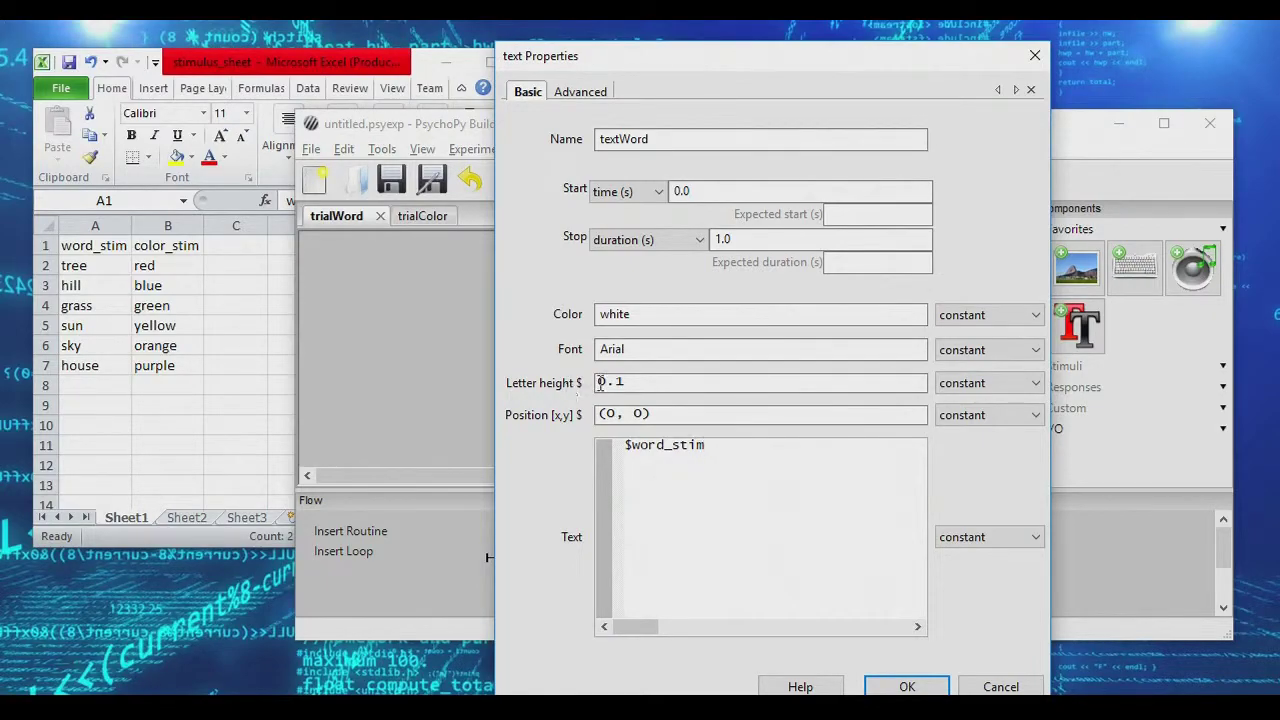
click(984, 545)
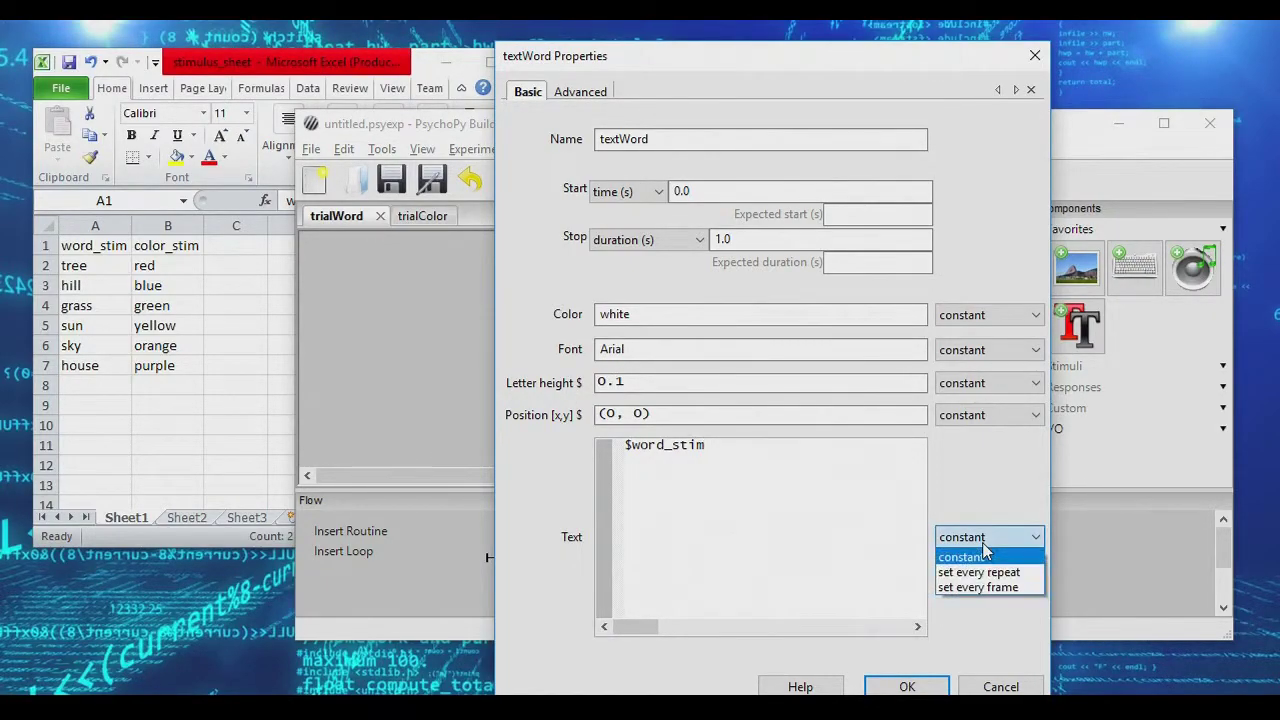
click(977, 577)
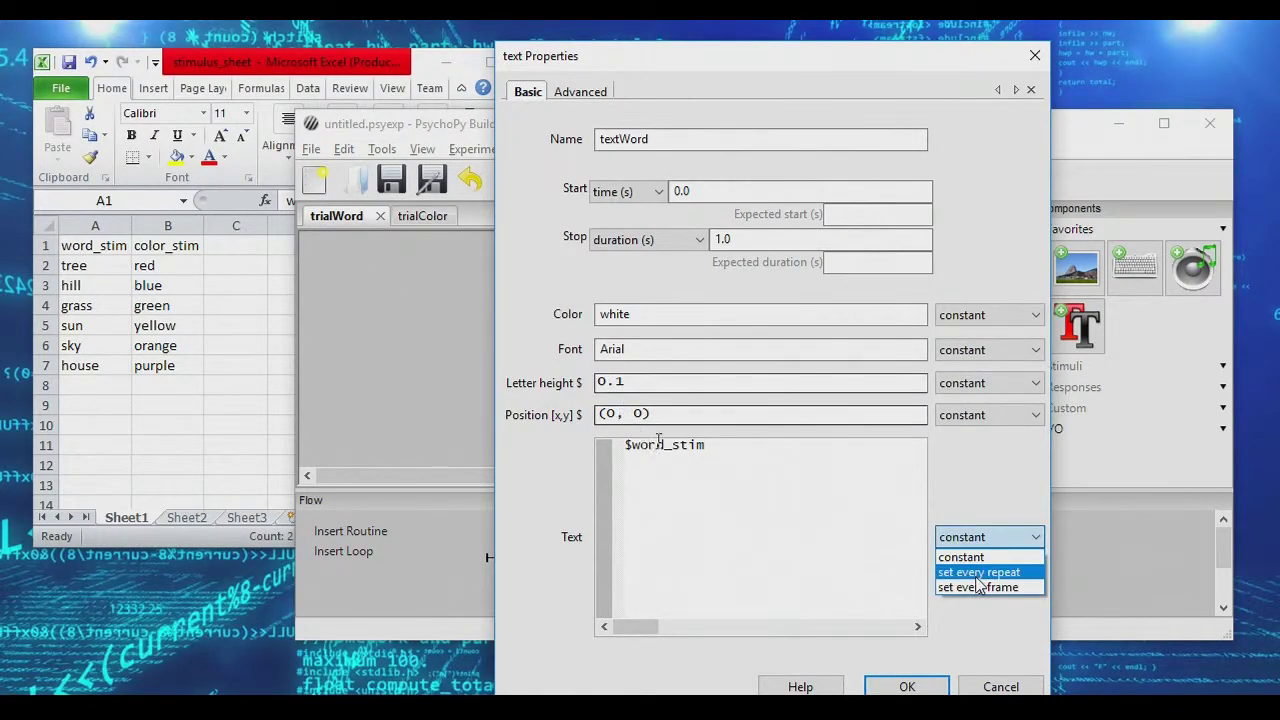
click(980, 570)
drag(678, 437, 597, 432)
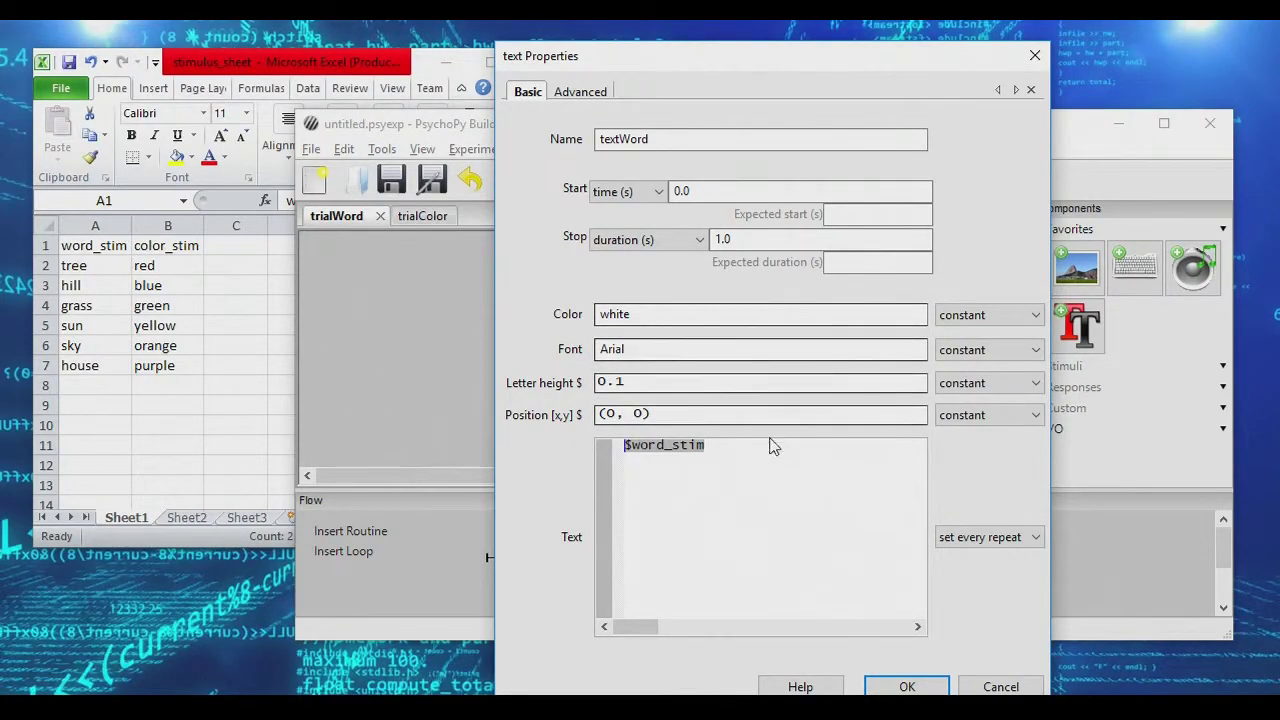
click(895, 686)
Step: Add a text component named textColor to the trialColor routine, with the text $color_stim set every repeat
click(751, 562)
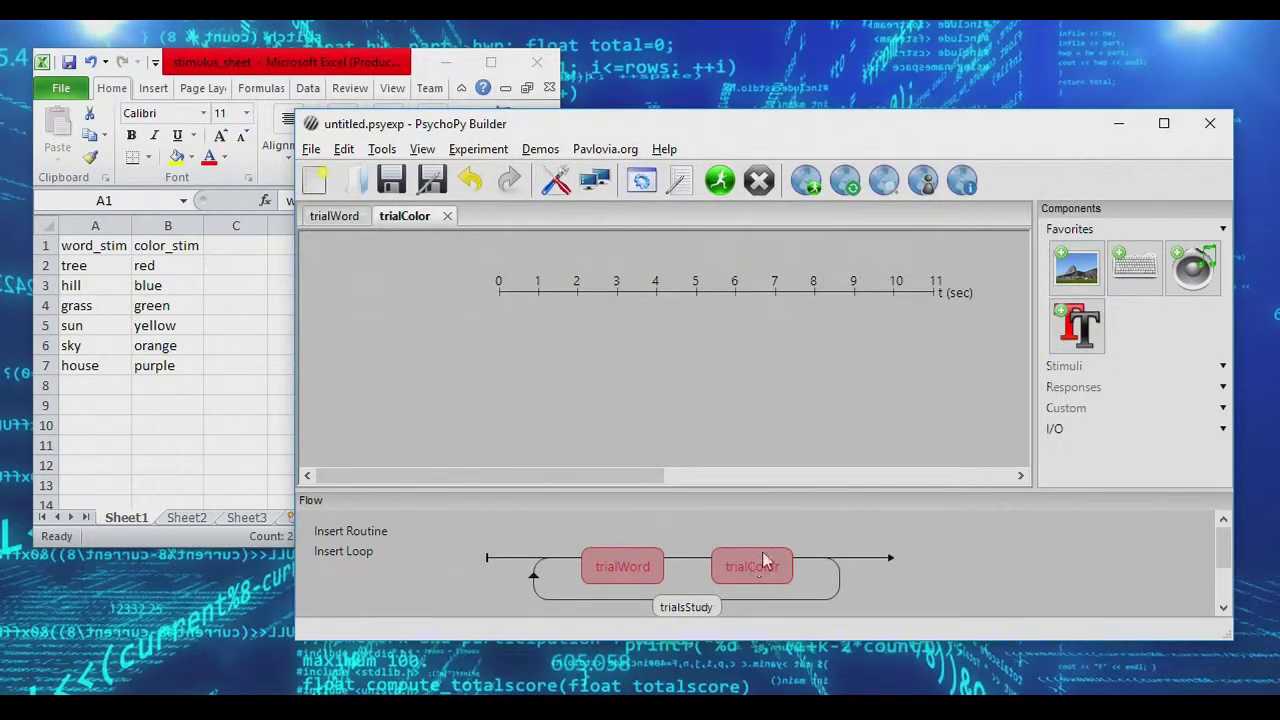
click(1080, 325)
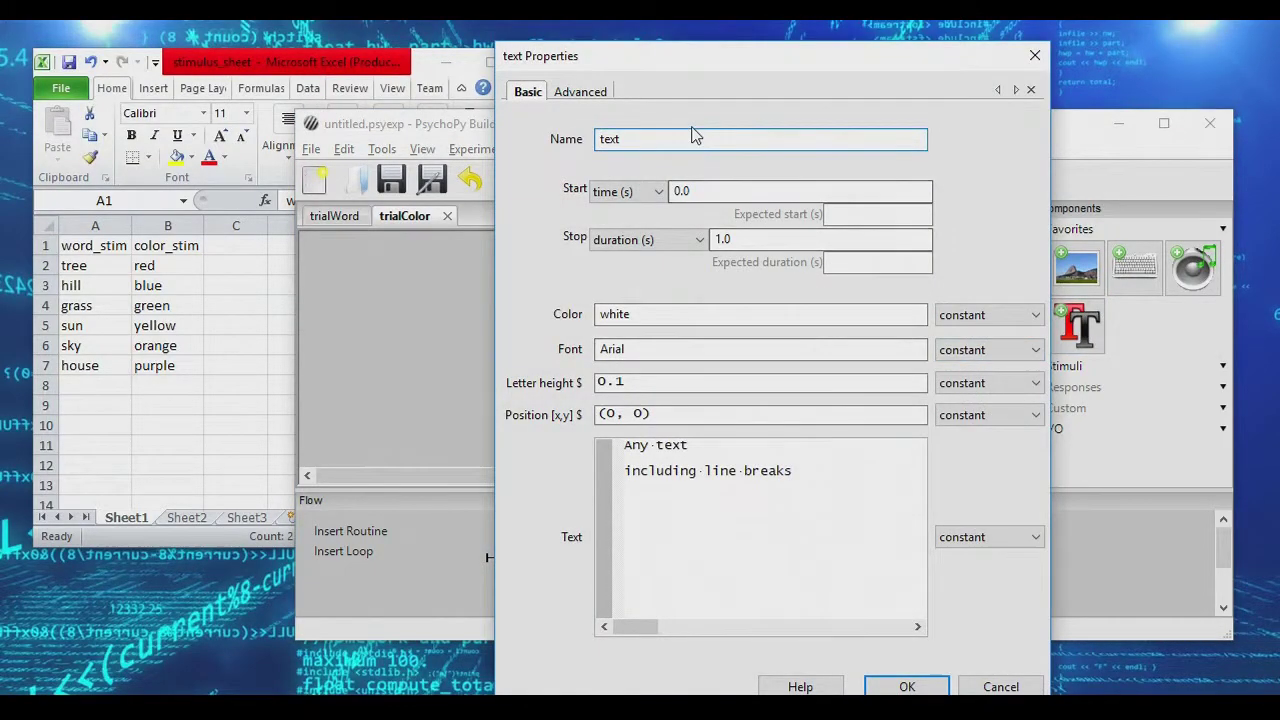
text(Color)
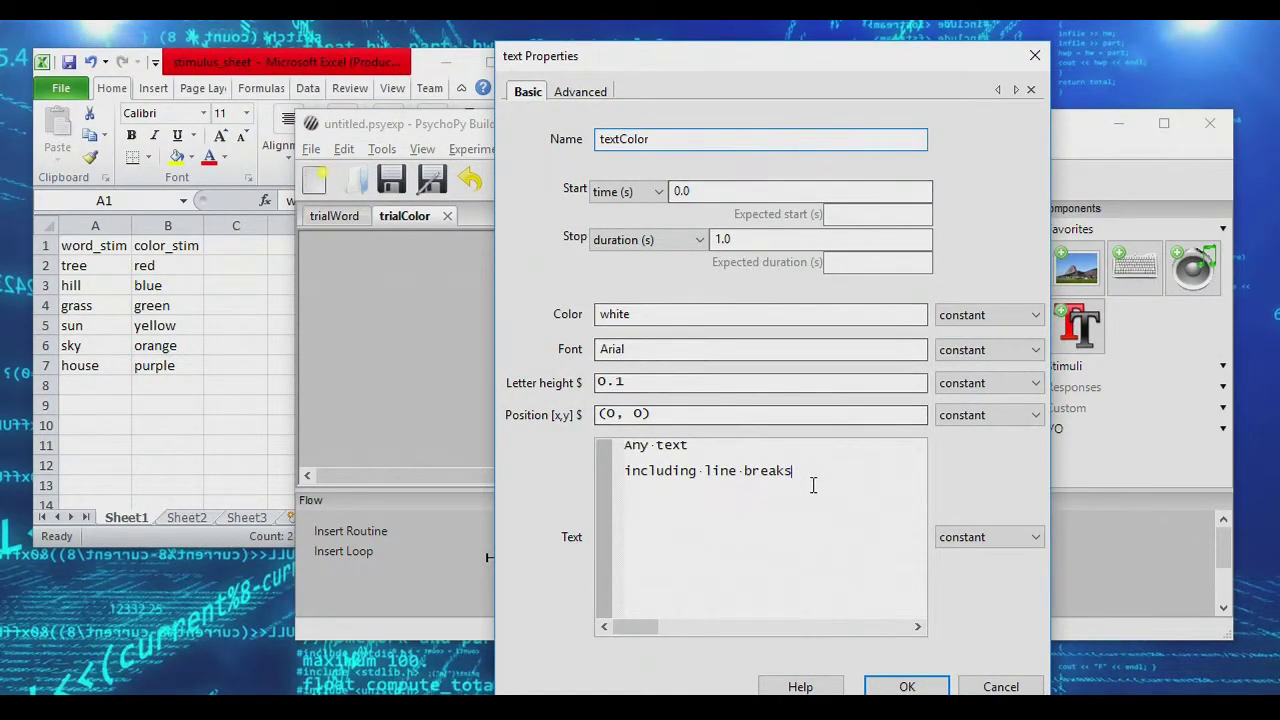
drag(811, 486, 431, 349)
text($color_stim)
click(962, 540)
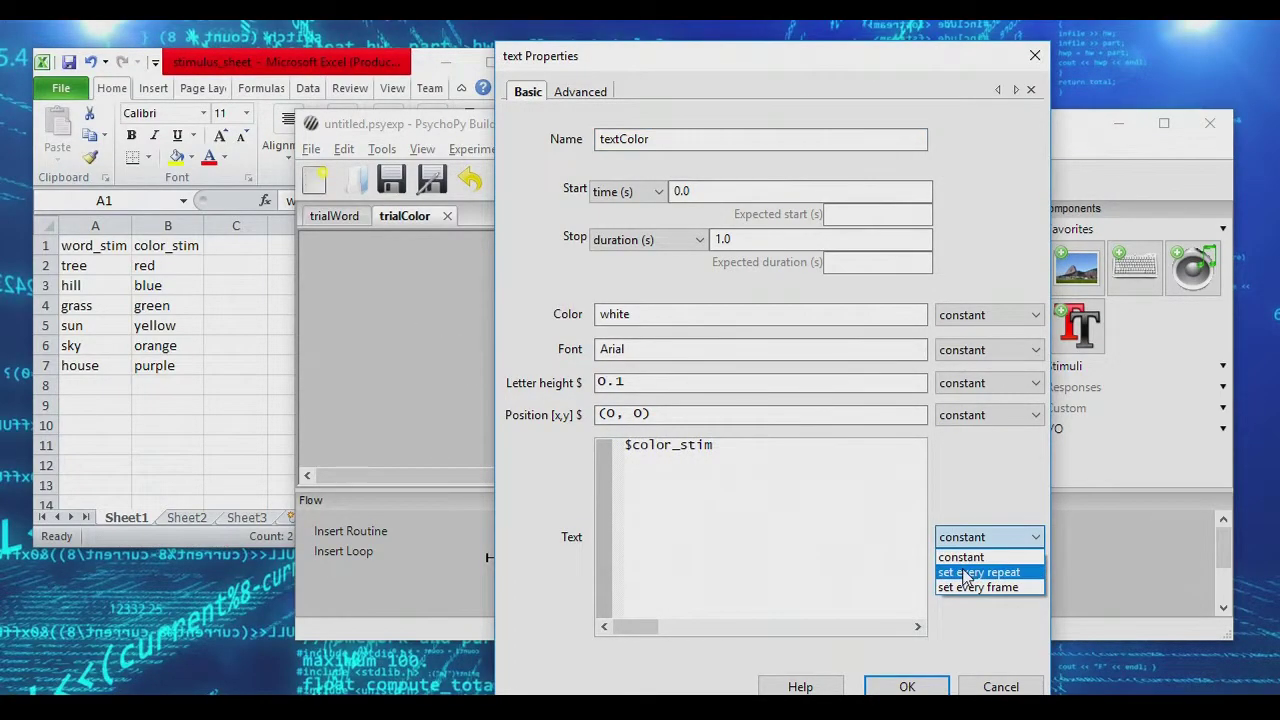
click(966, 575)
click(906, 686)
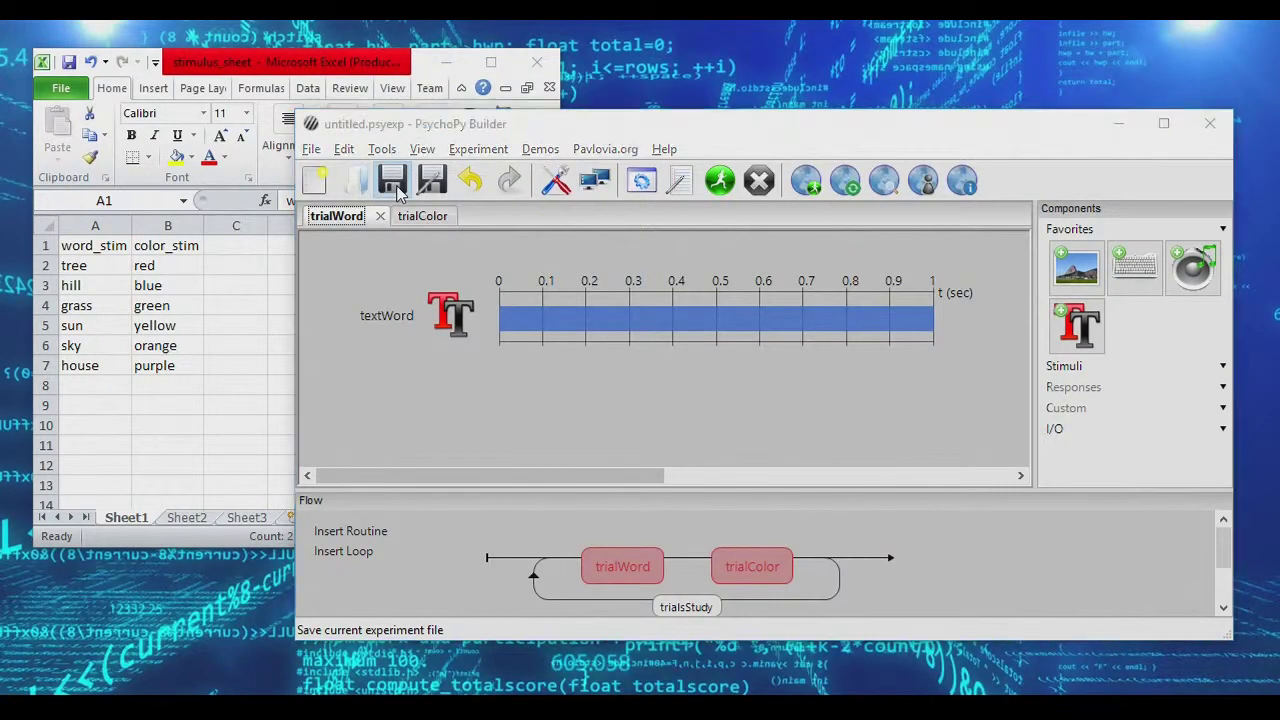
Step: Save the experiment as dual_list in the scripts folder
click(397, 186)
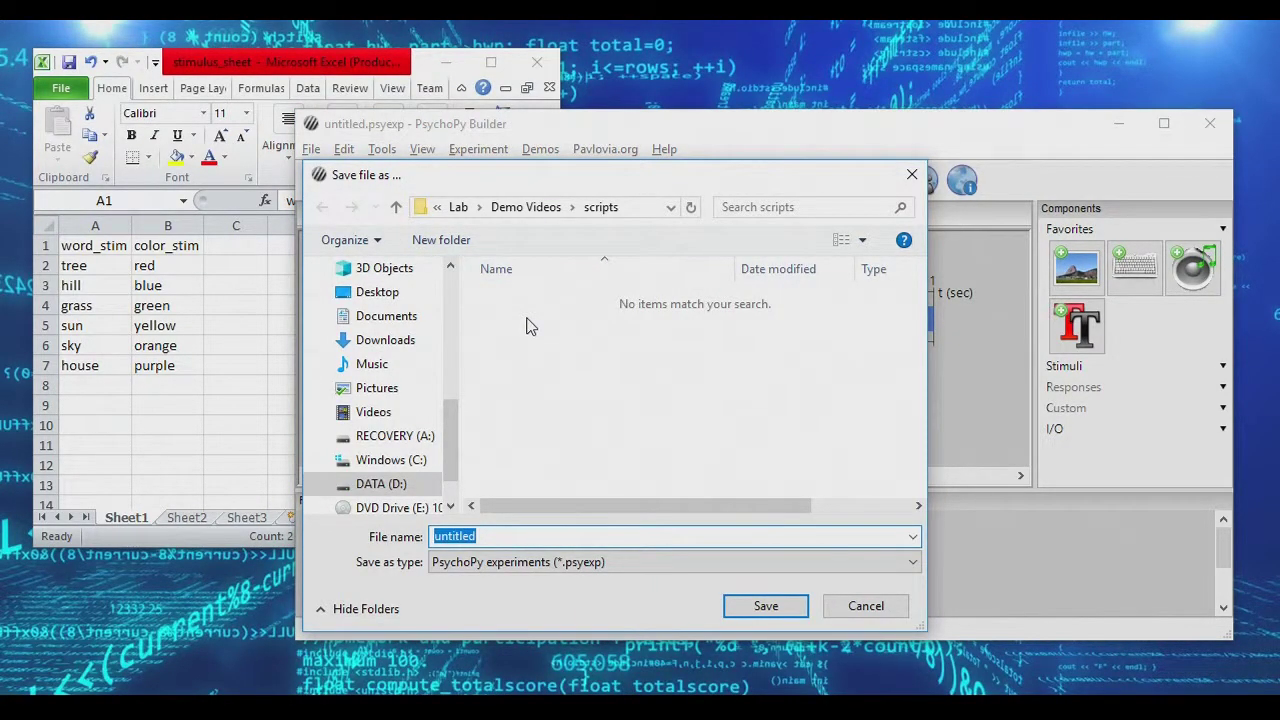
text(dual_list)
key(Return)
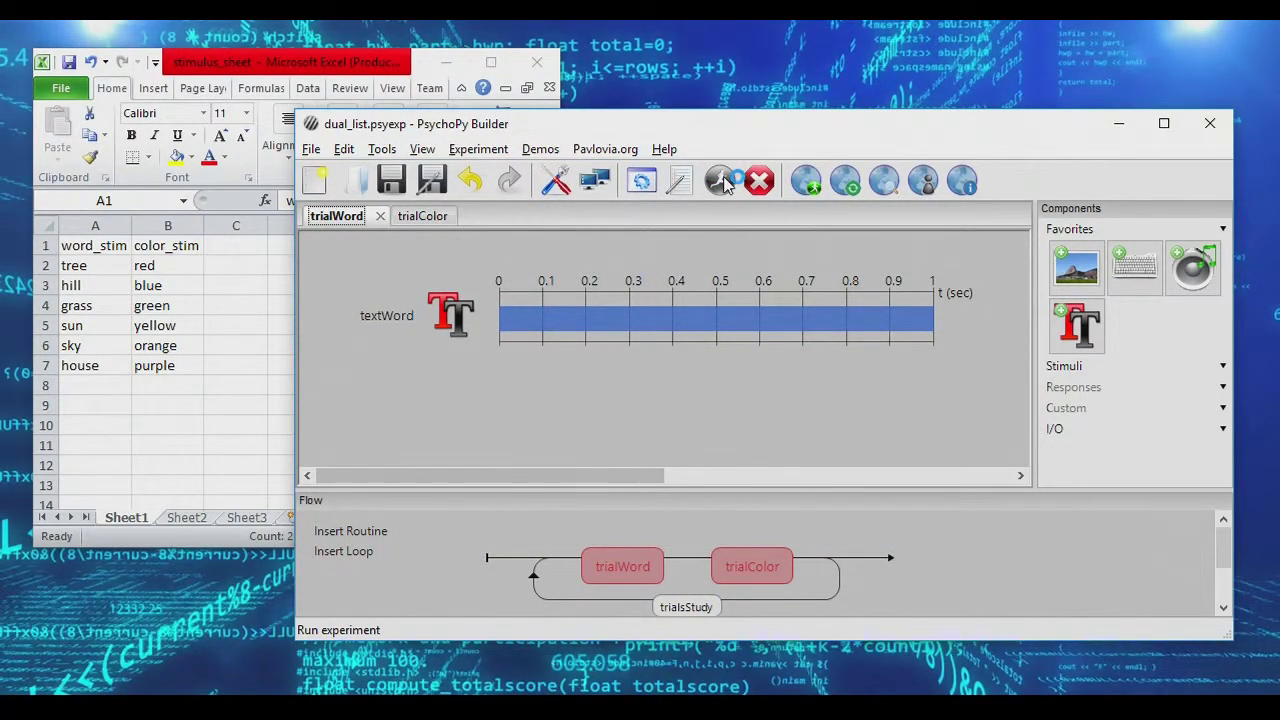
Step: Run the experiment with the participant field blank and session 001, and return to the stimulus sheet in Excel
click(724, 183)
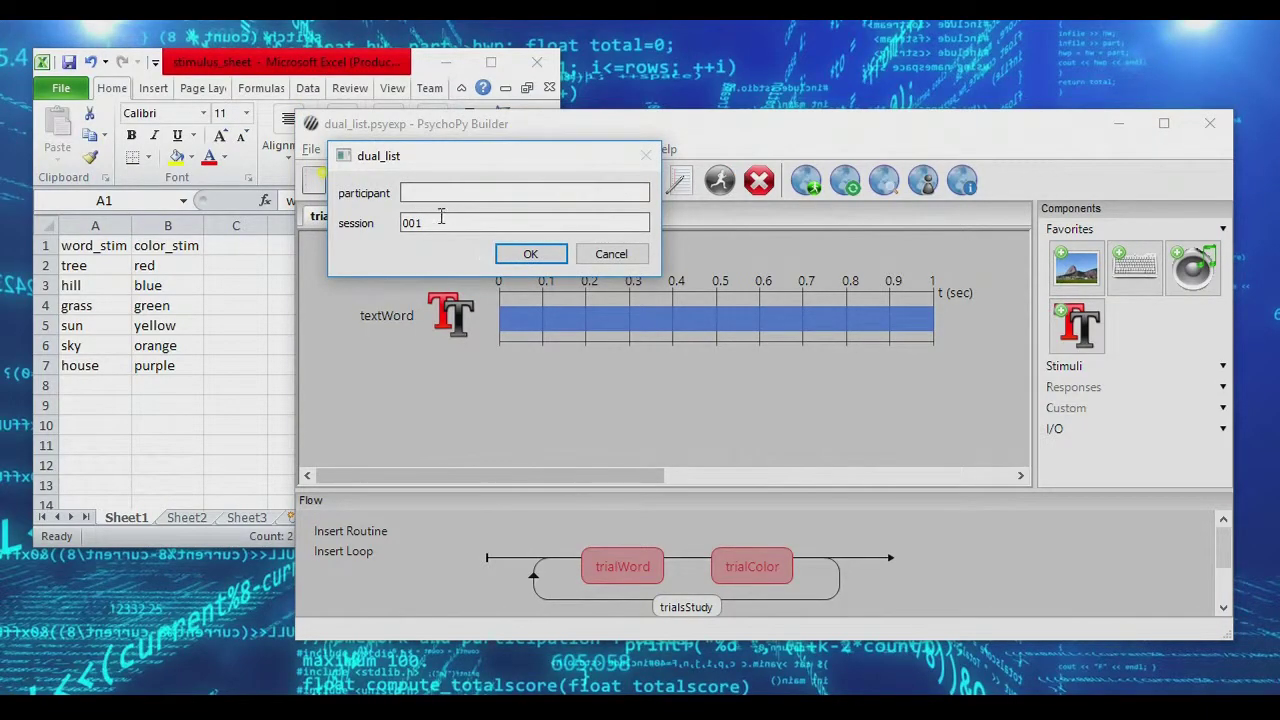
click(530, 254)
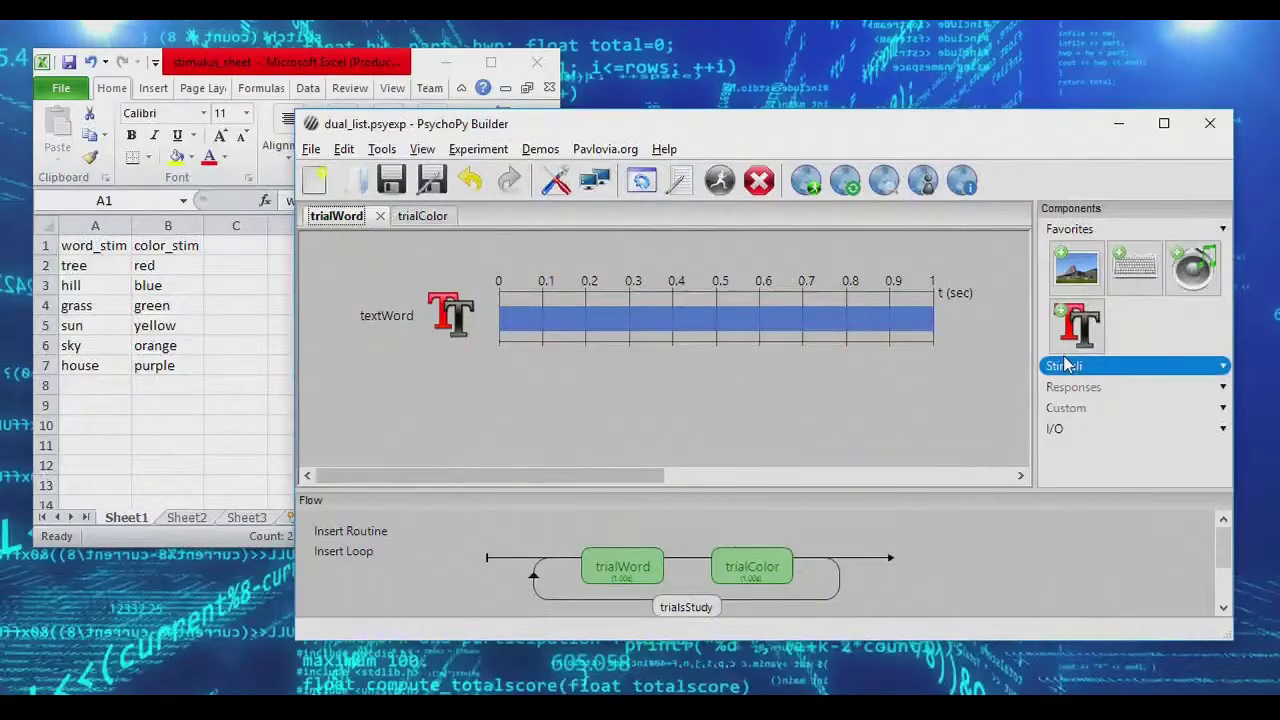
click(75, 285)
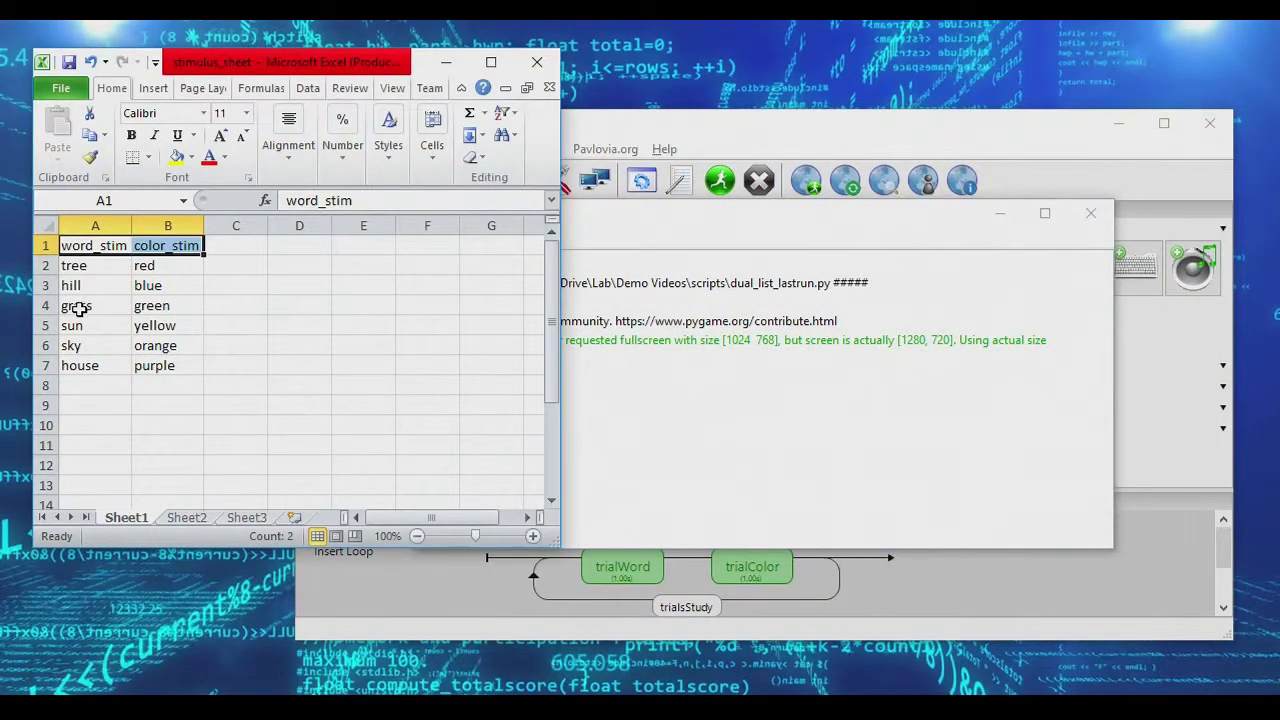
Step: Check the word and color pairs in rows 2 to 4 of the stimulus sheet and close the experiment's output window
drag(78, 305, 174, 305)
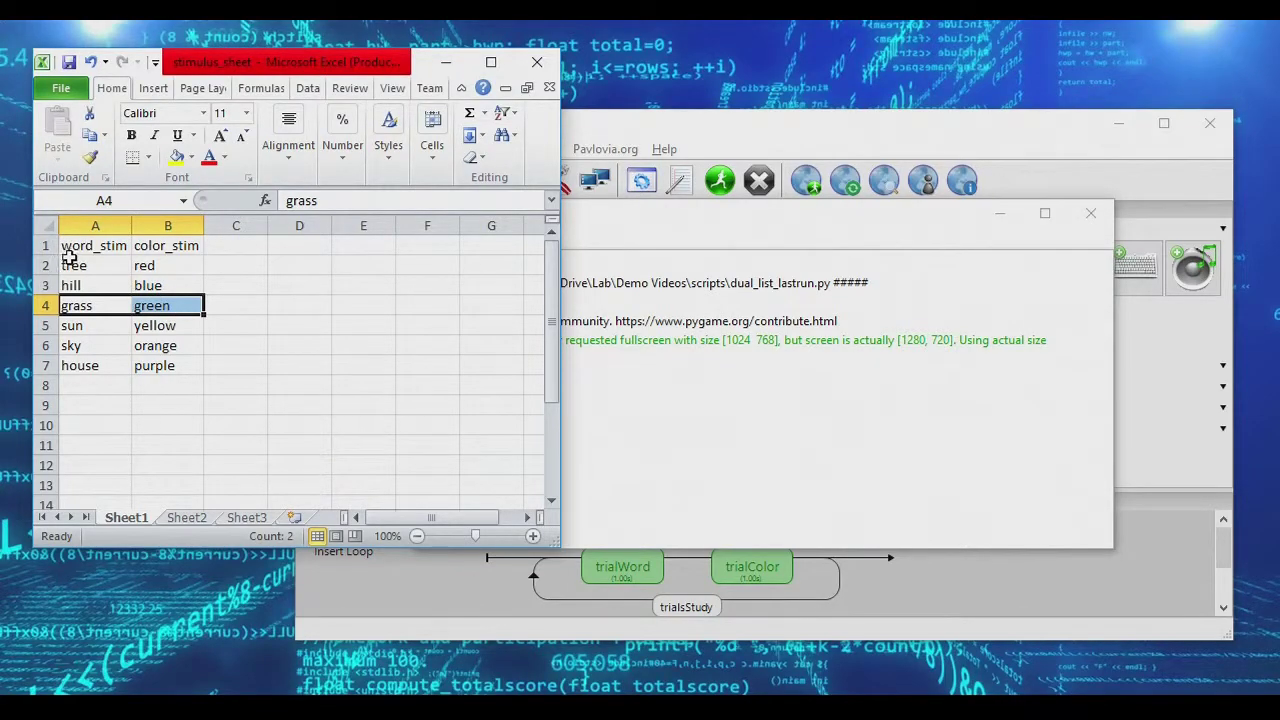
drag(72, 265, 168, 285)
click(1090, 213)
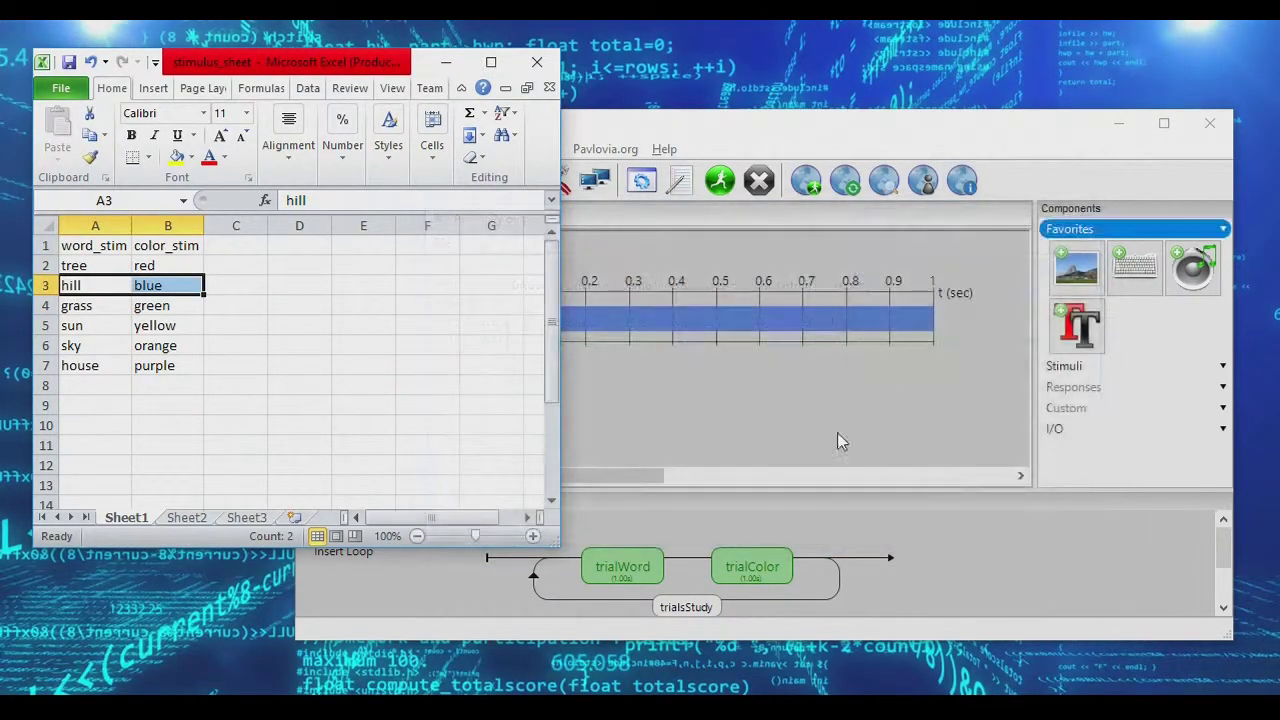
Step: Switch the trialsStudy loop type to sequential, set it back to random, and accept the loop properties
click(690, 607)
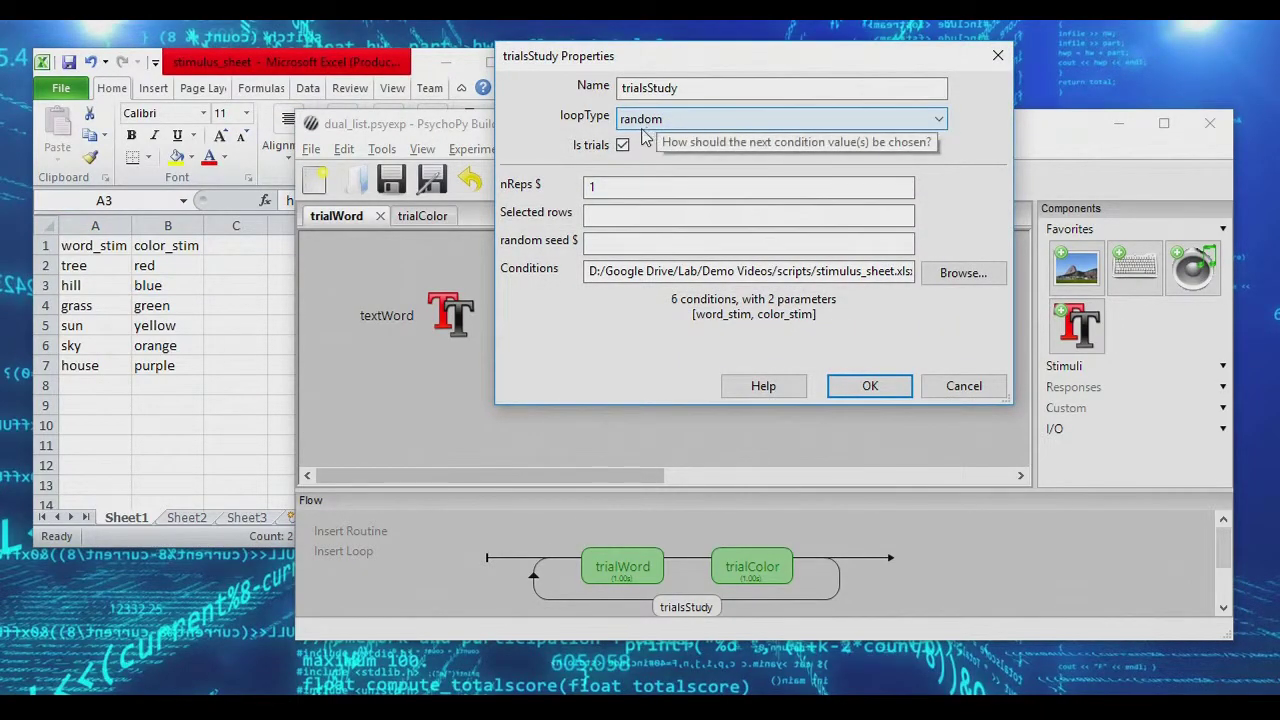
click(700, 125)
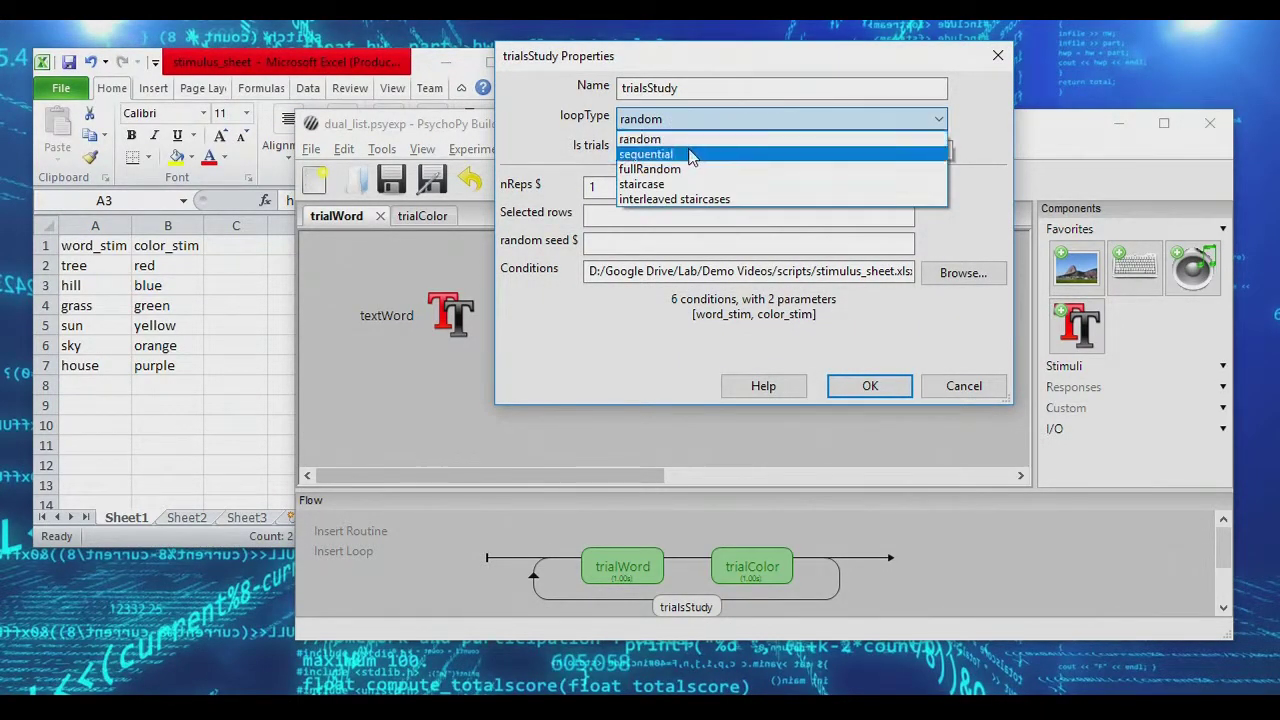
click(689, 157)
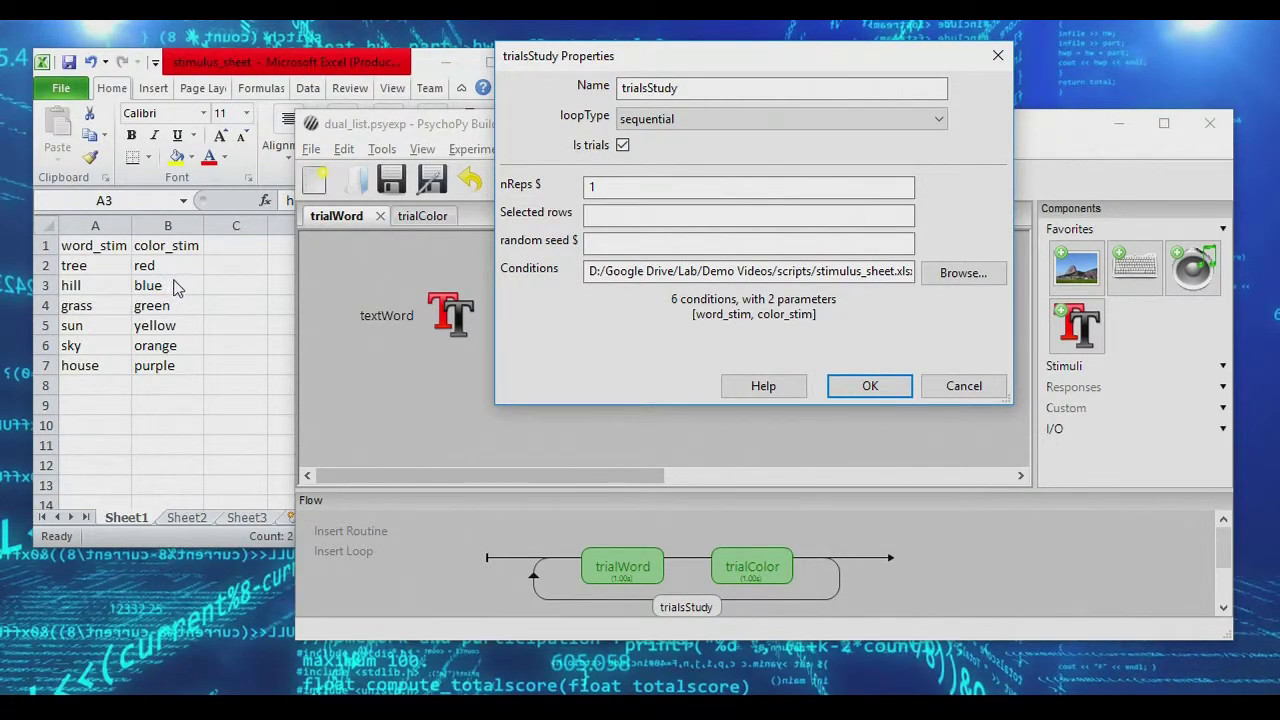
click(693, 119)
click(688, 137)
click(843, 391)
Step: Examine how the word_stim and color_stim entries are paired row by row in the stimulus sheet
click(78, 284)
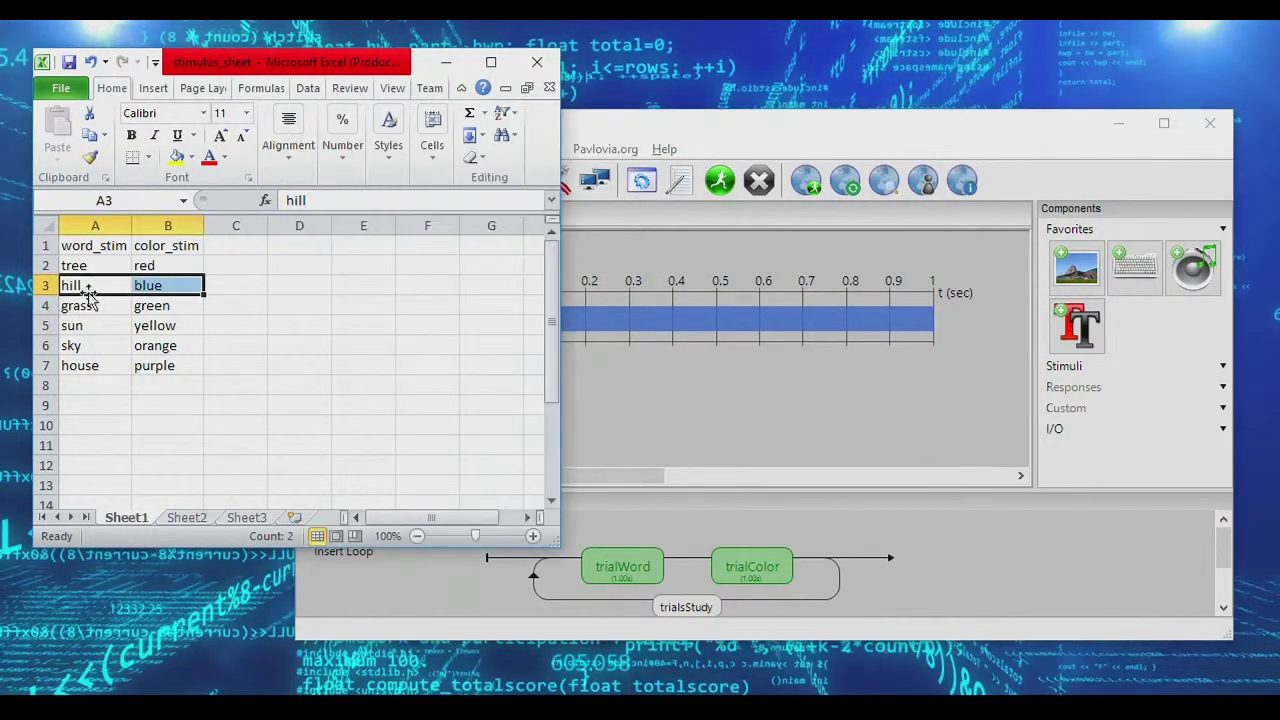
click(85, 263)
drag(85, 262, 168, 262)
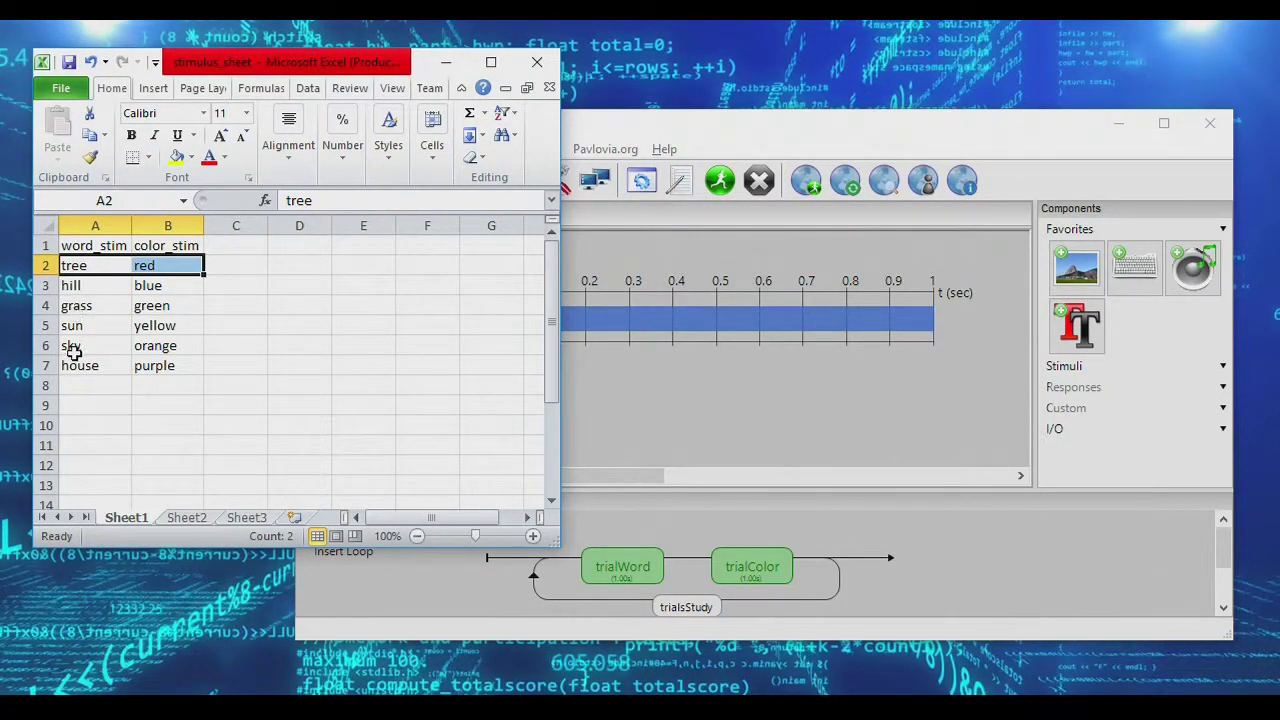
click(168, 290)
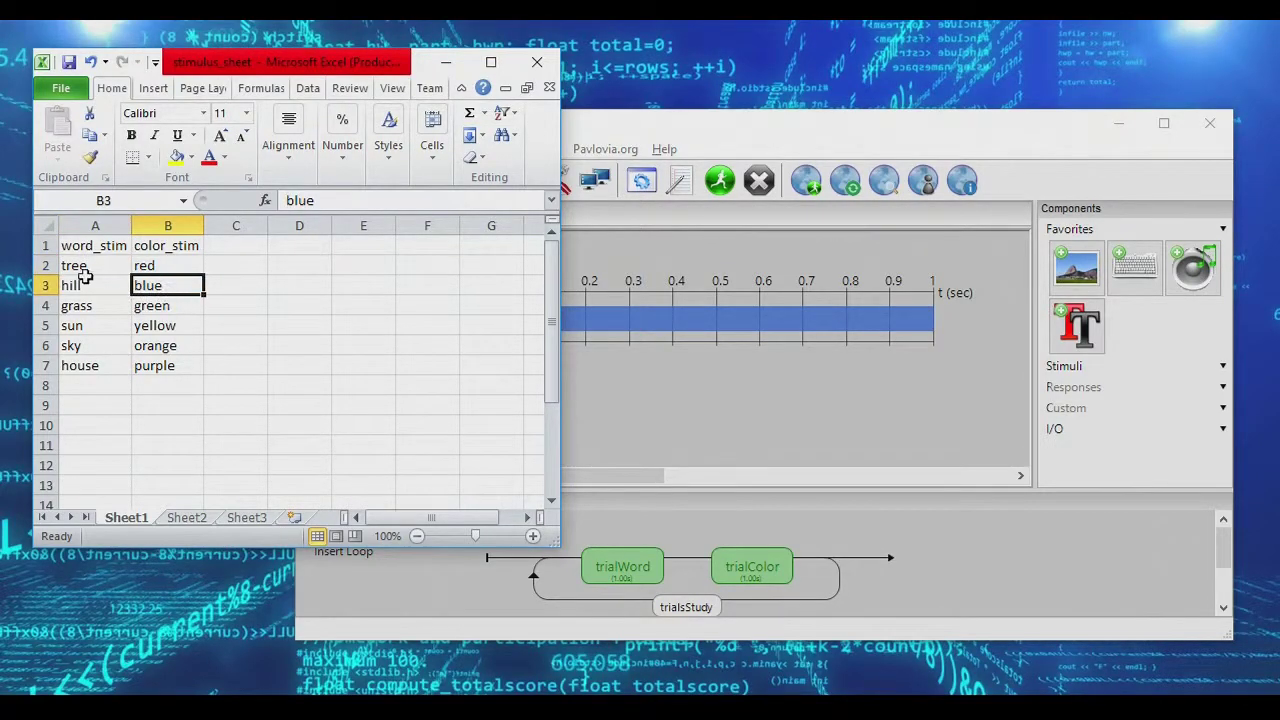
drag(62, 262, 157, 266)
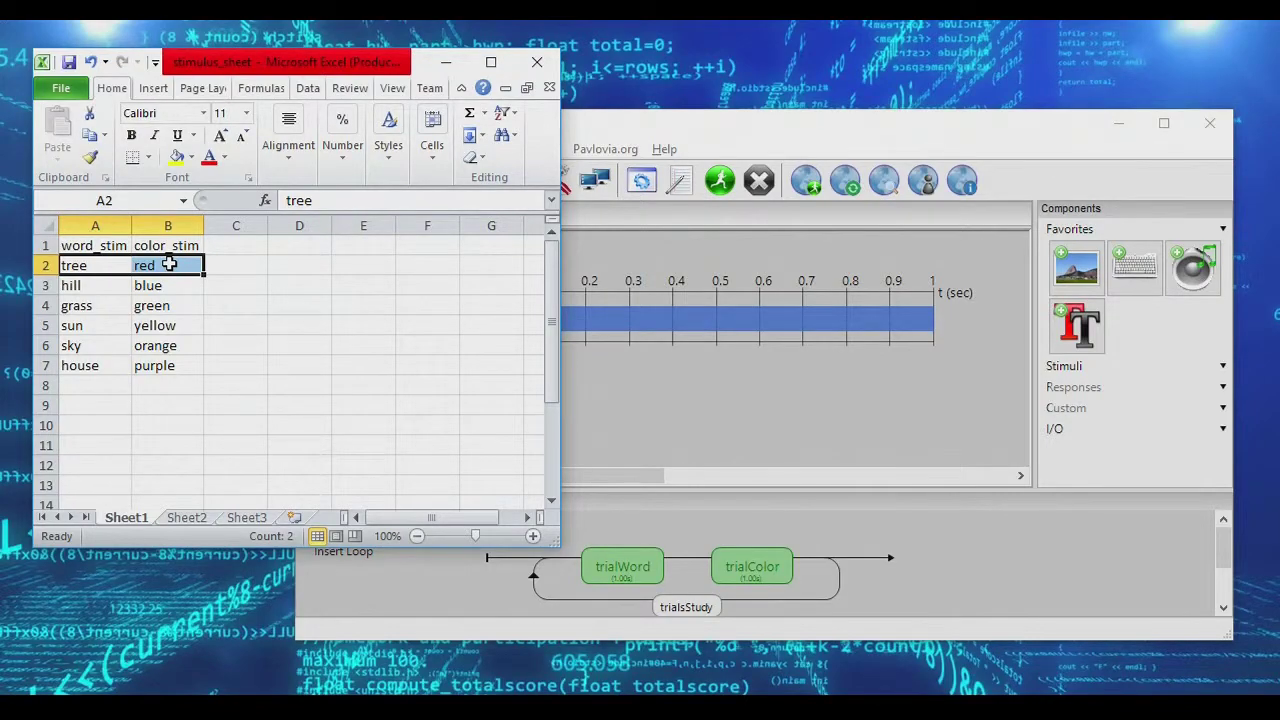
drag(94, 263, 171, 350)
click(93, 265)
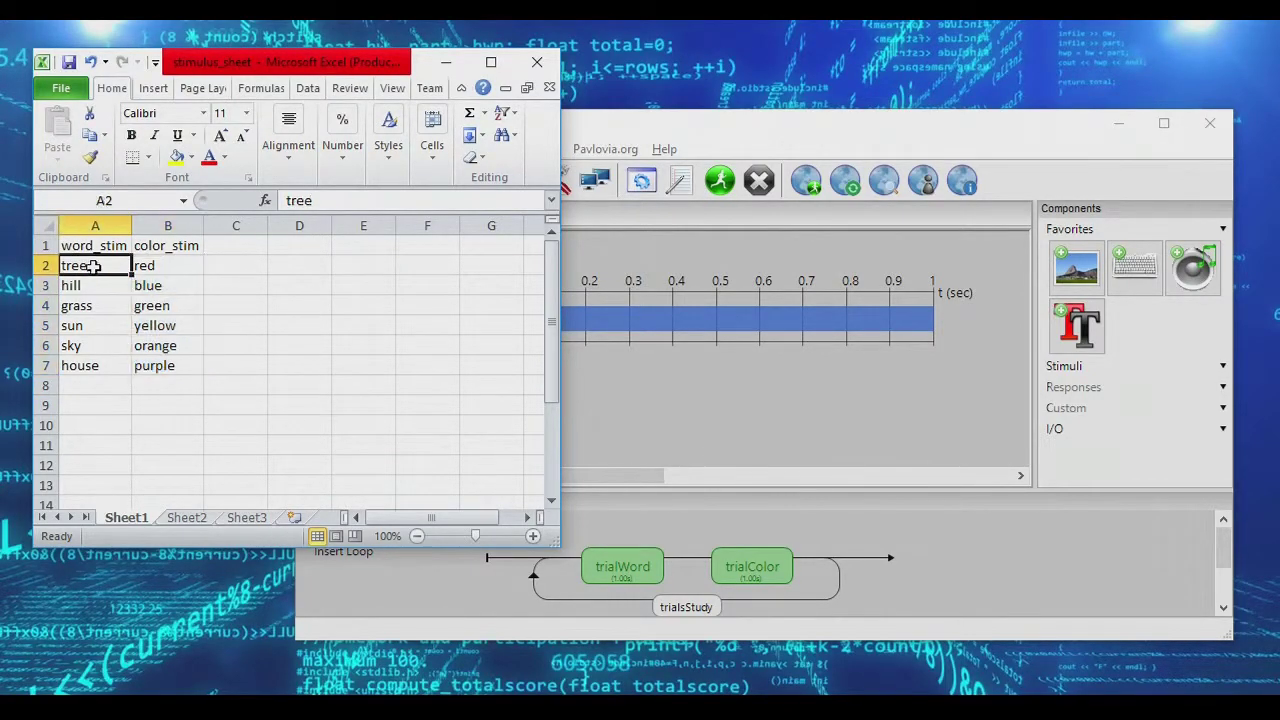
drag(93, 265, 100, 365)
click(170, 265)
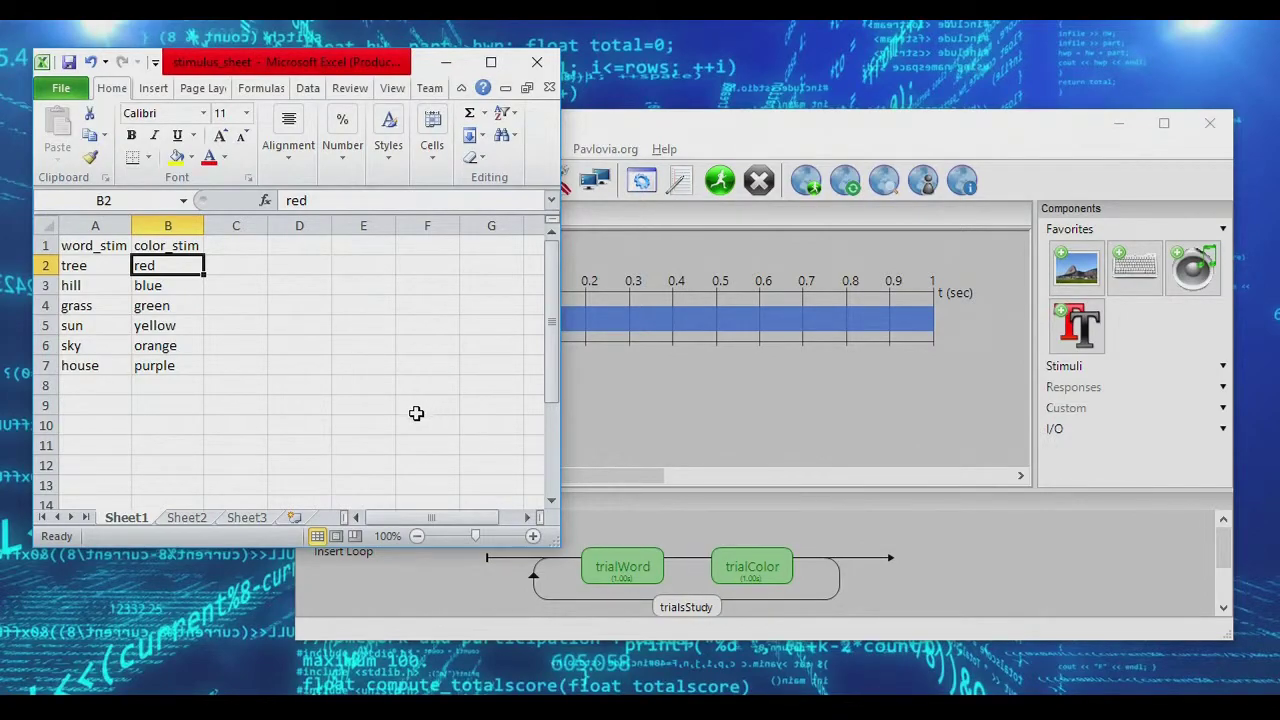
Step: Insert a new column before word_stim in the stimulus sheet and give it the header rand
right_click(88, 220)
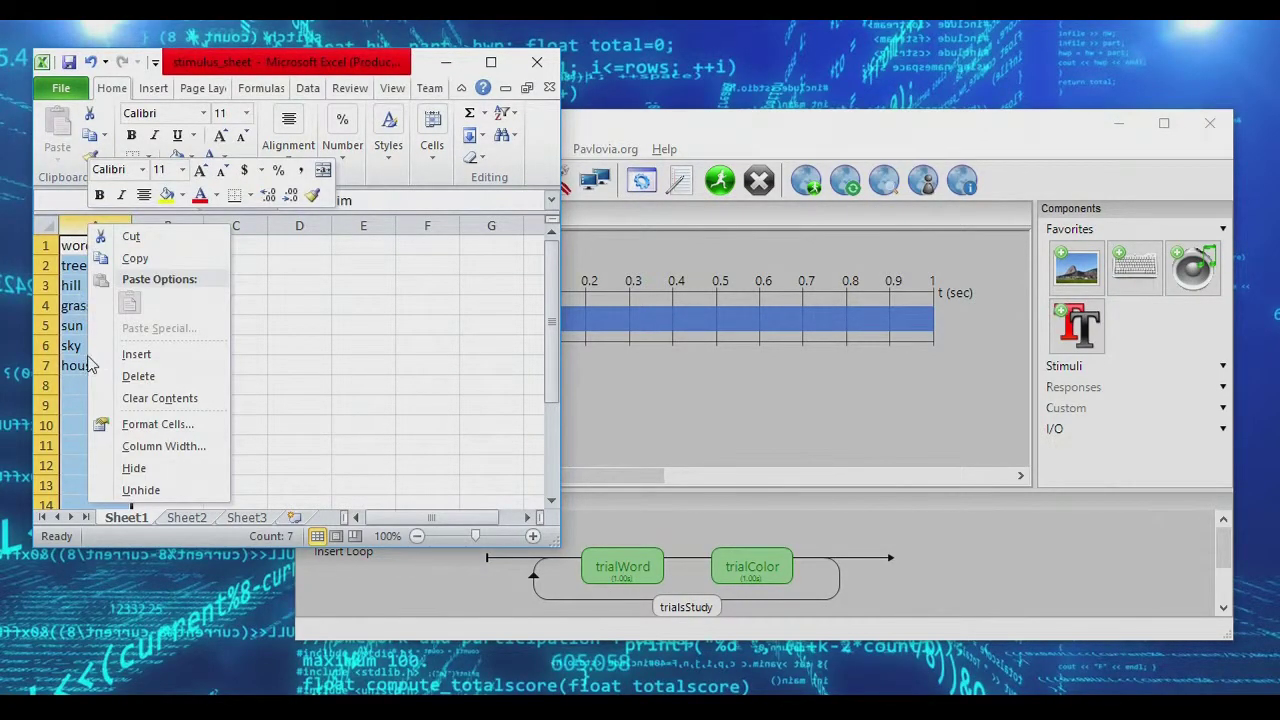
click(136, 354)
click(97, 243)
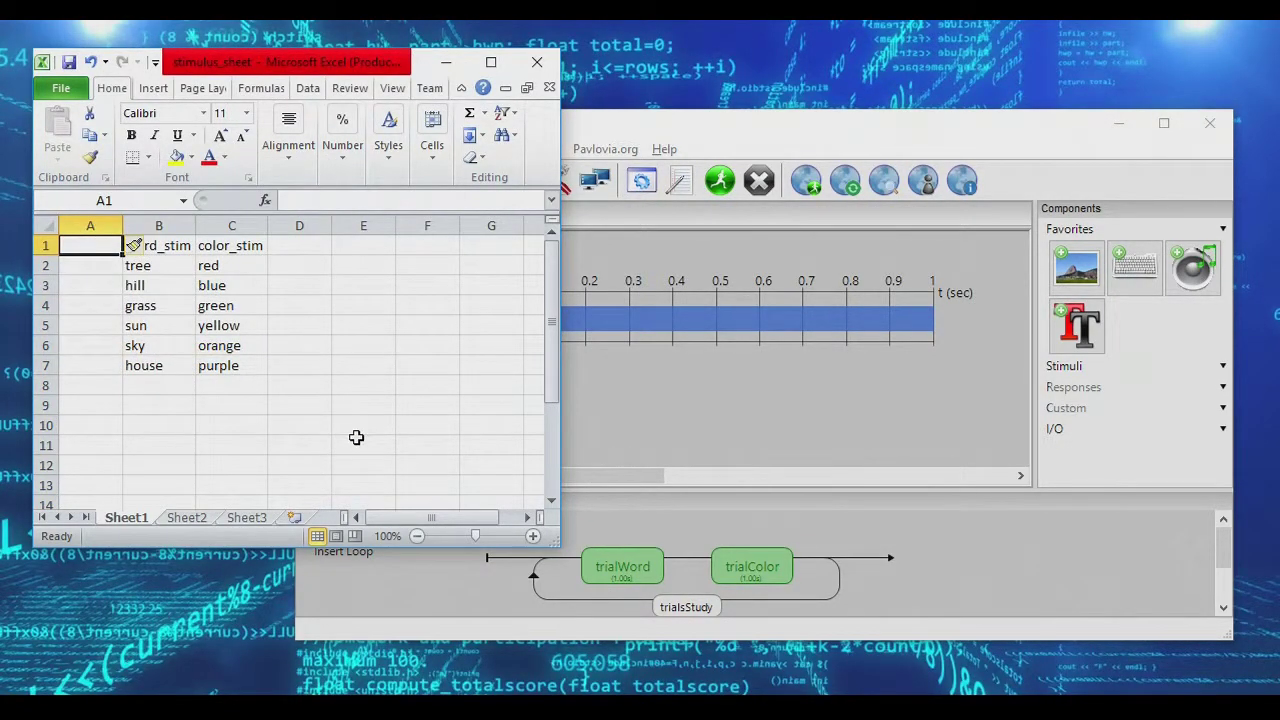
text(ran)
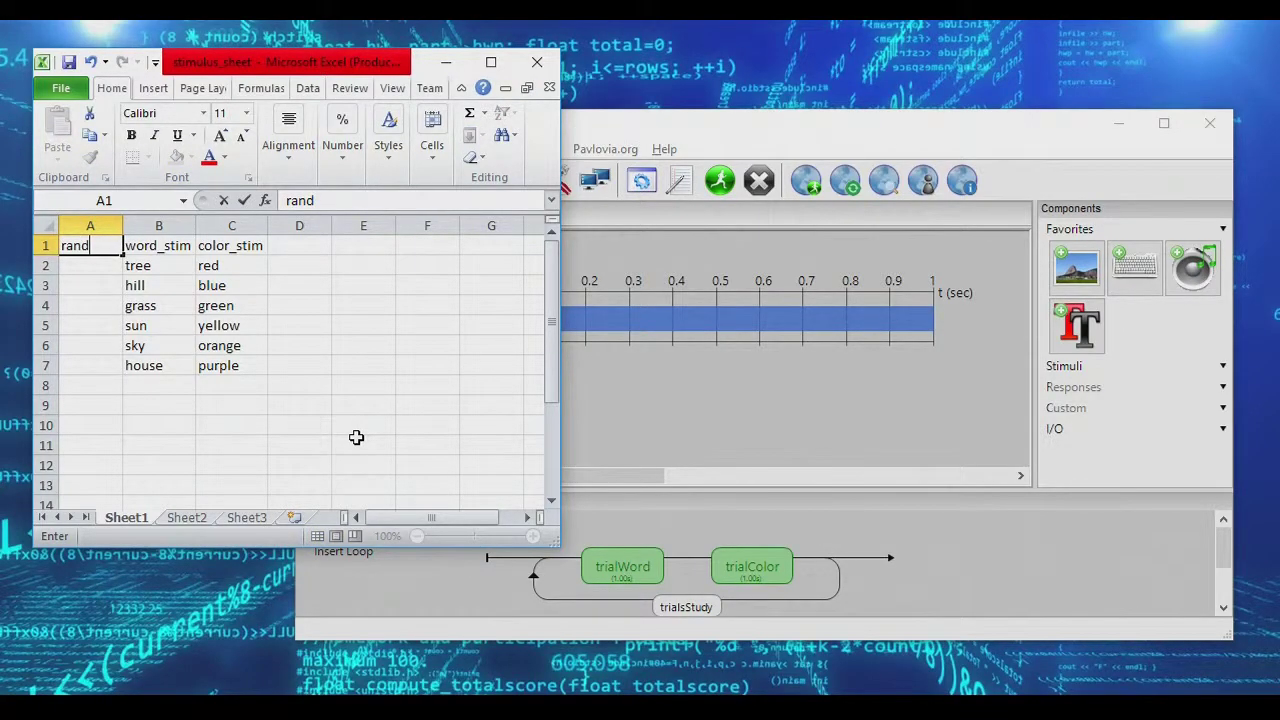
text(d)
key(Return)
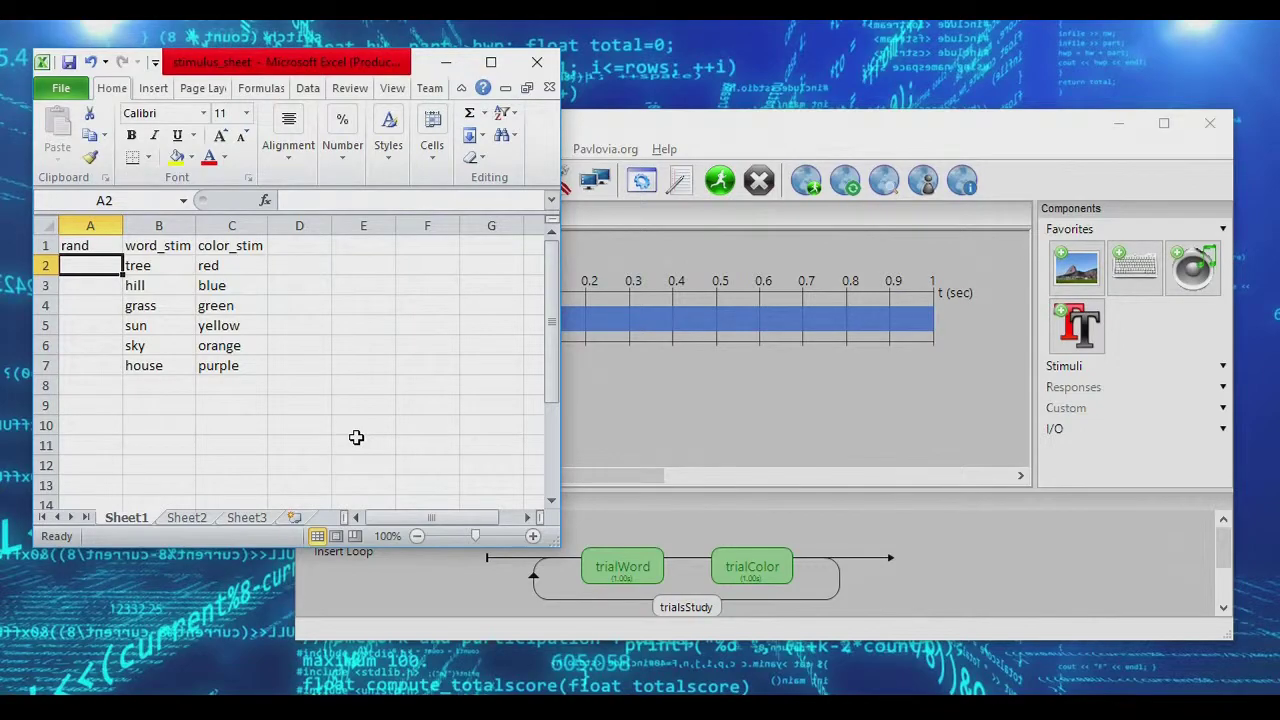
Step: Enter the formula =rand() in cell A2 and recalculate the sheet to generate a new random number
text(=)
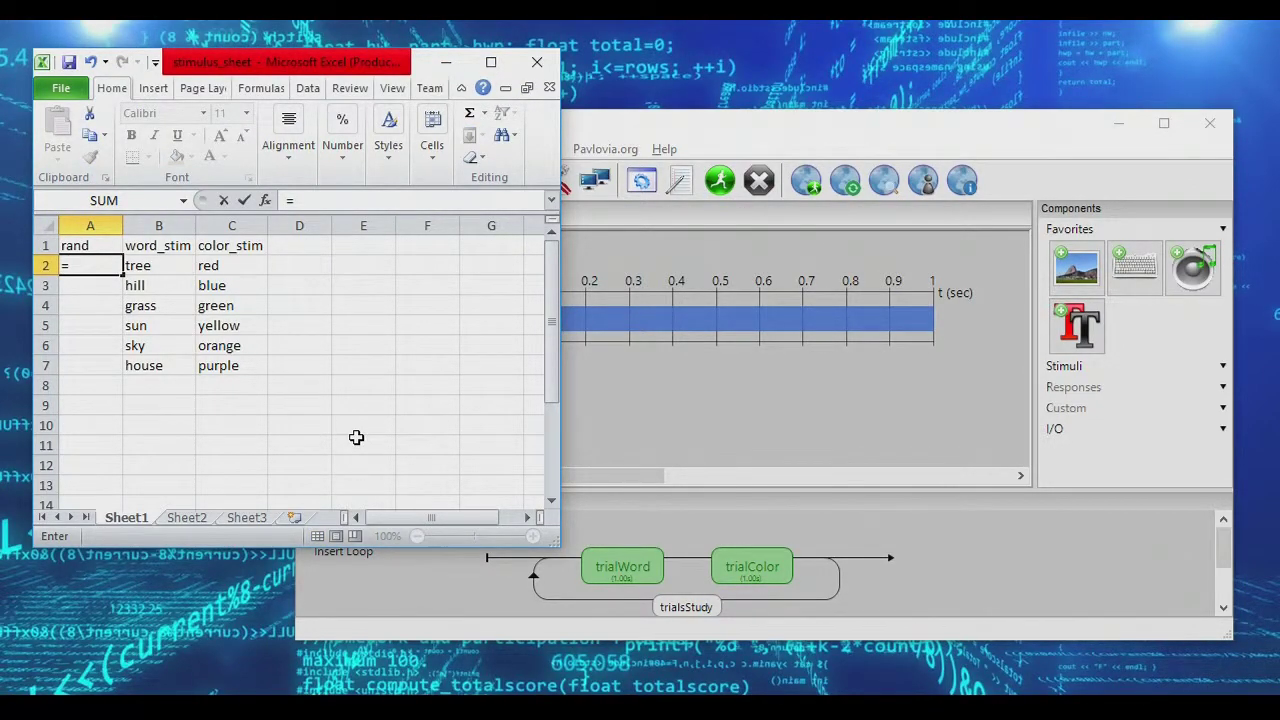
text(ran)
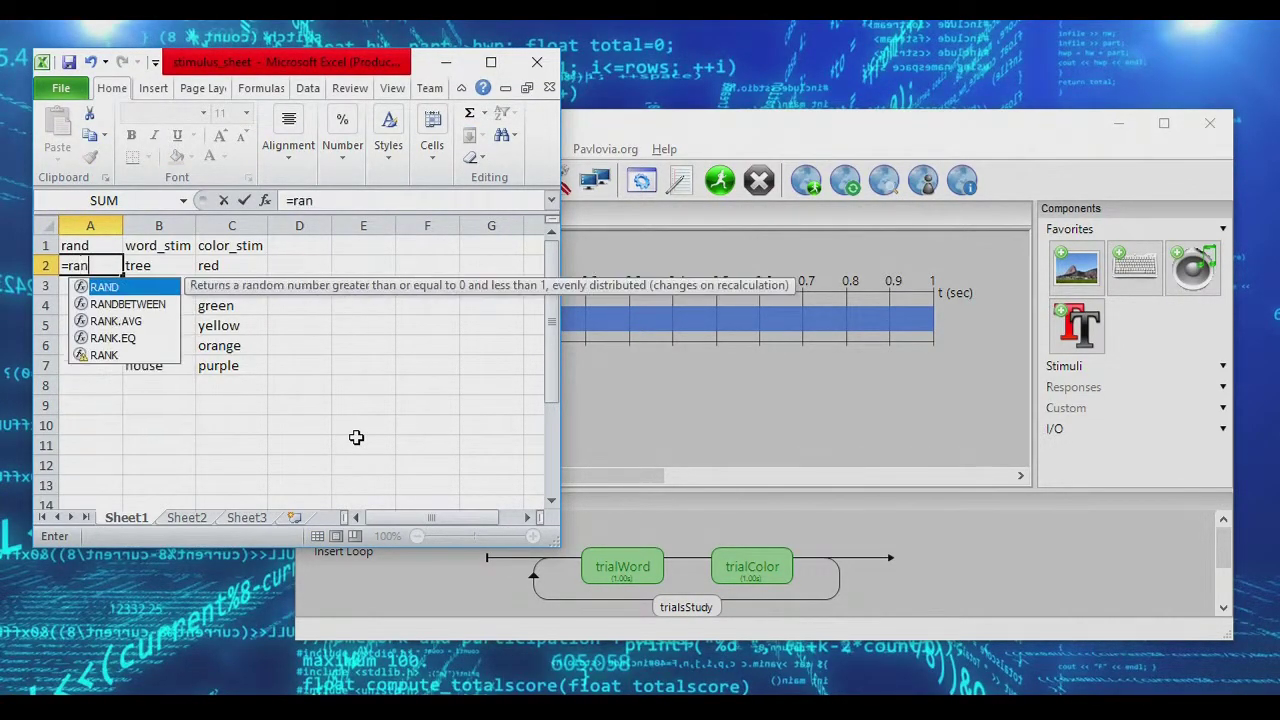
text(d()
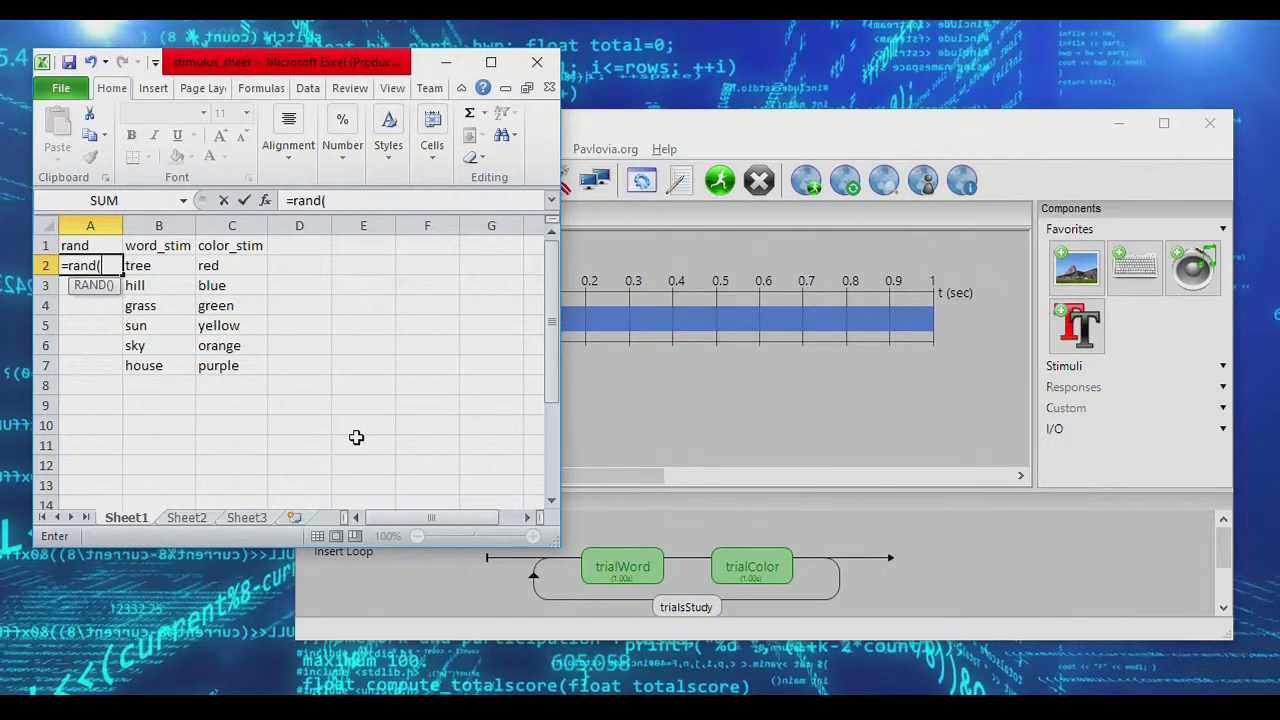
text())
key(Return)
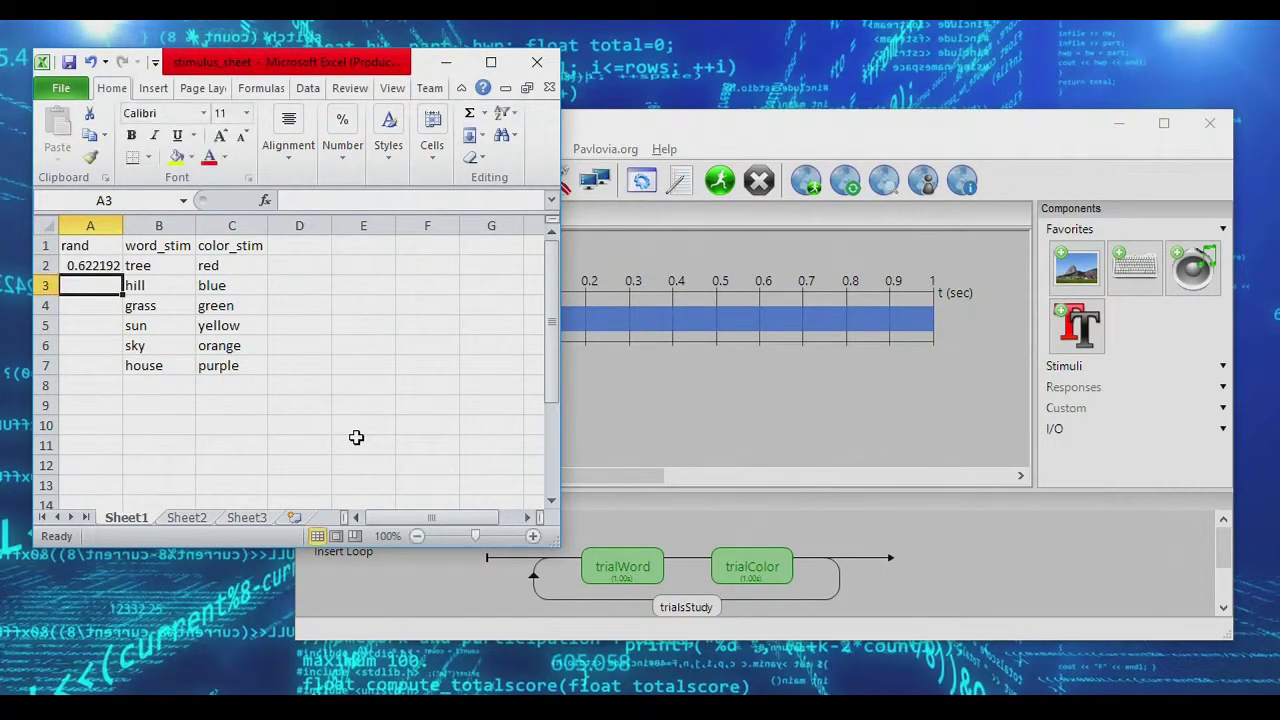
key(Up)
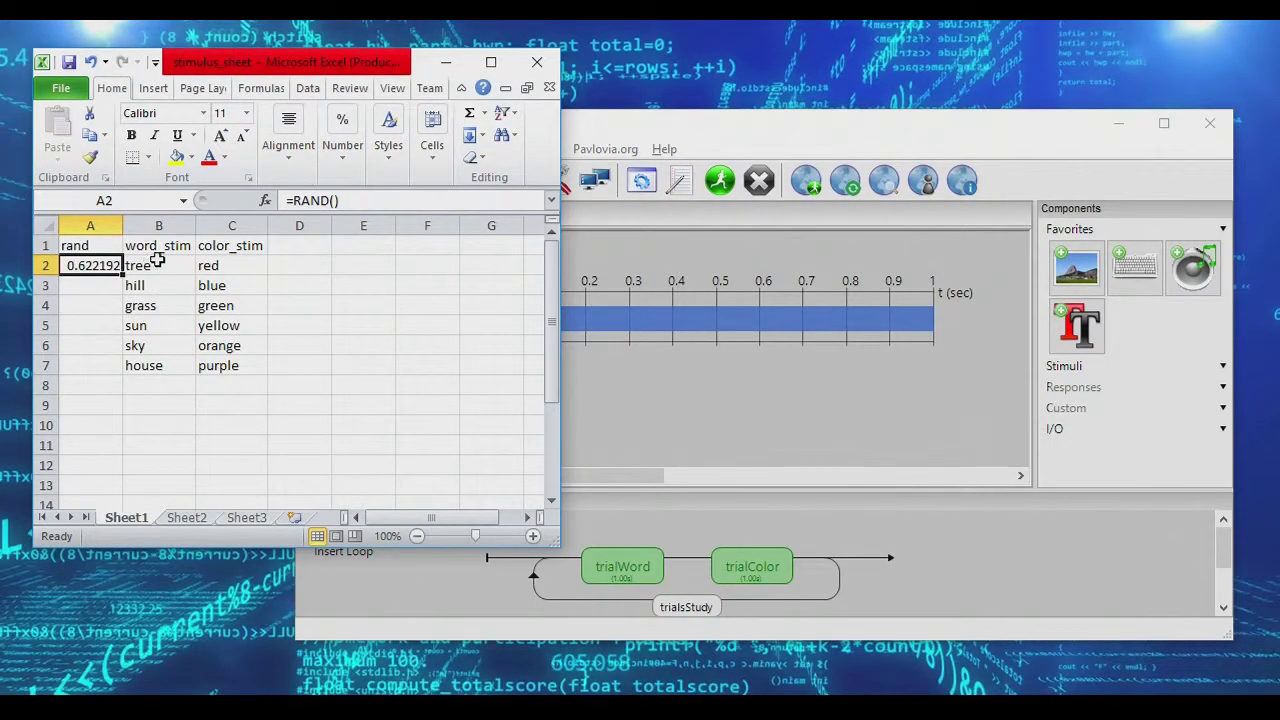
click(307, 262)
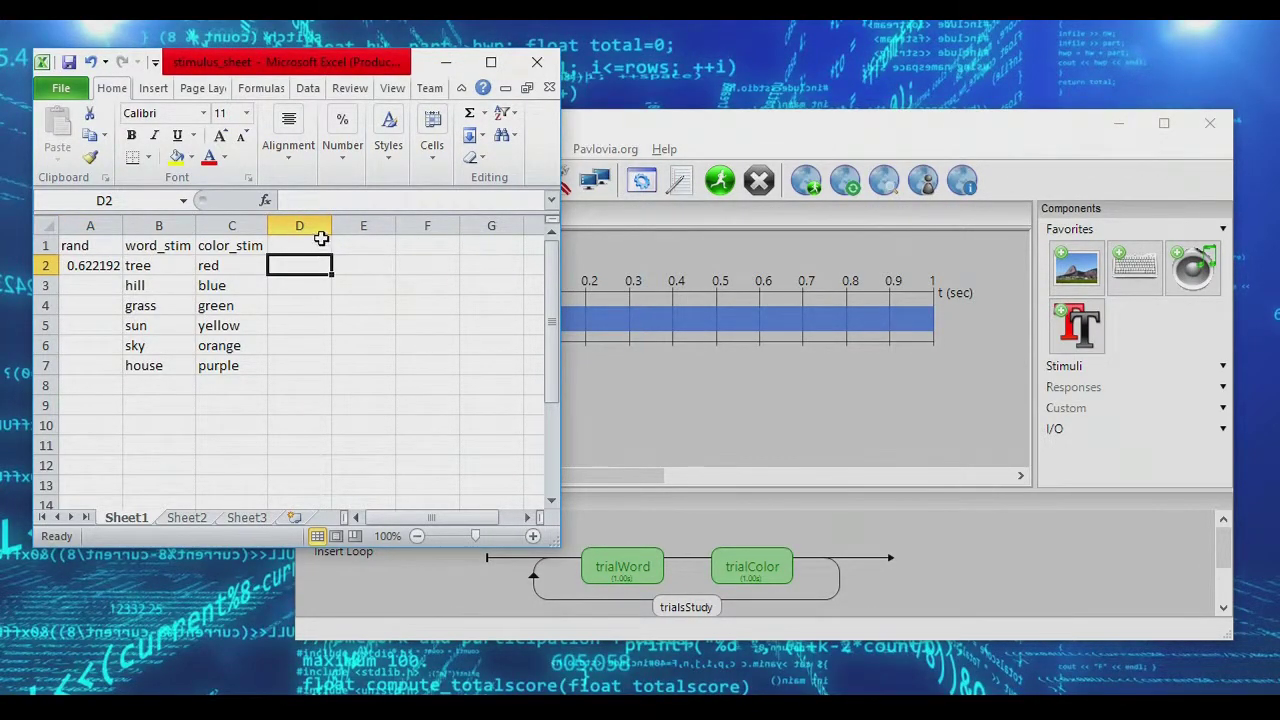
key(F9)
Step: Copy the random number formula from A2 into cells A3 through A7
click(66, 262)
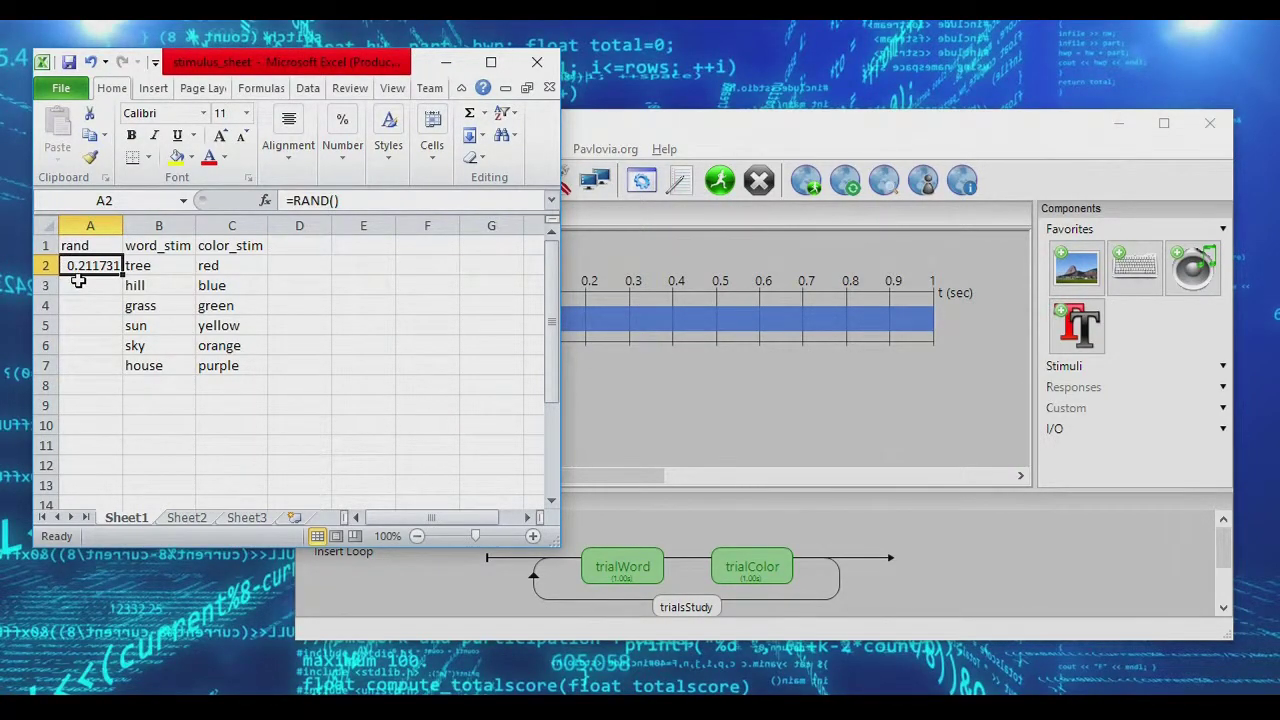
key(ctrl+c)
drag(80, 283, 94, 366)
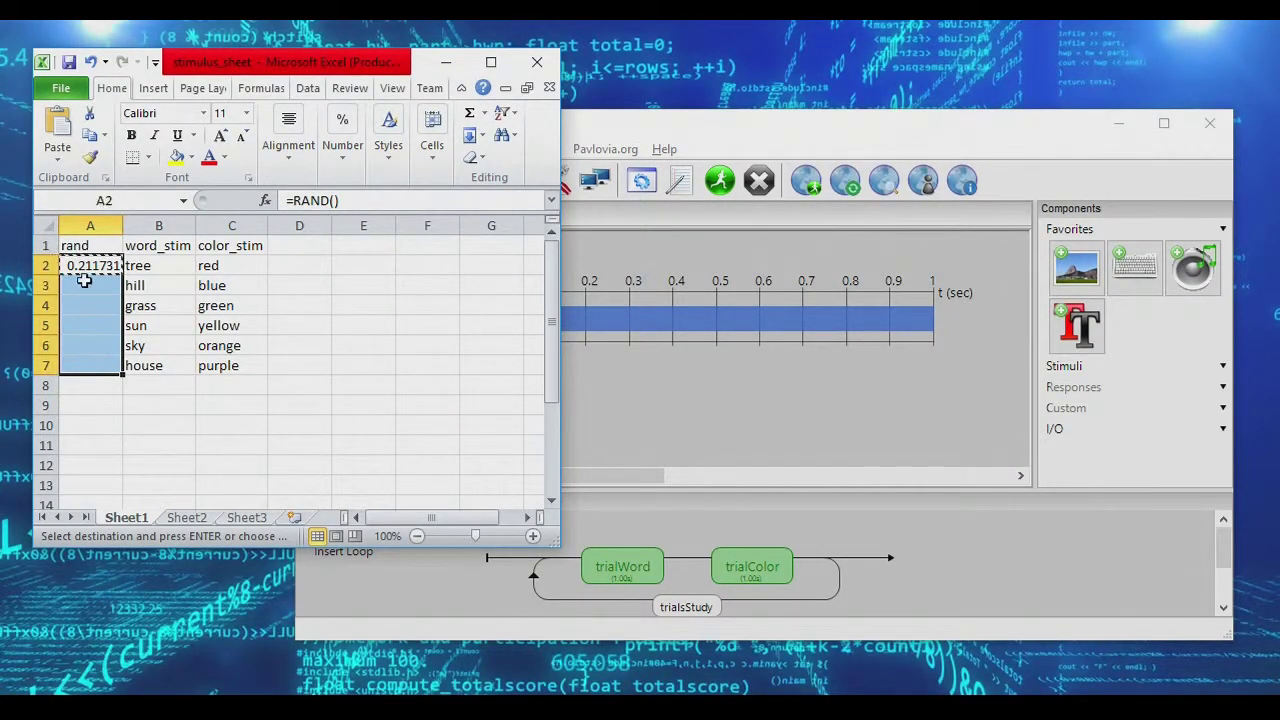
key(ctrl+v)
click(99, 420)
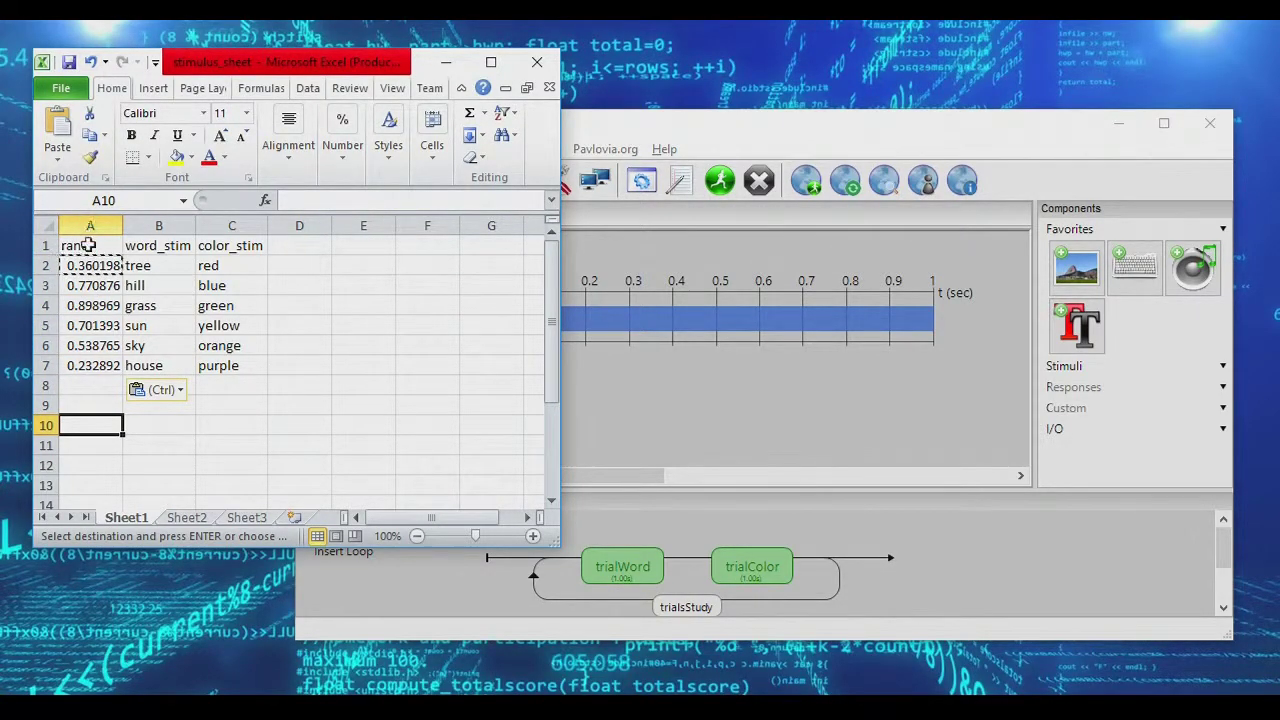
Step: Examine the rand column and compare the word_stim list with the color_stim list
drag(88, 262, 91, 365)
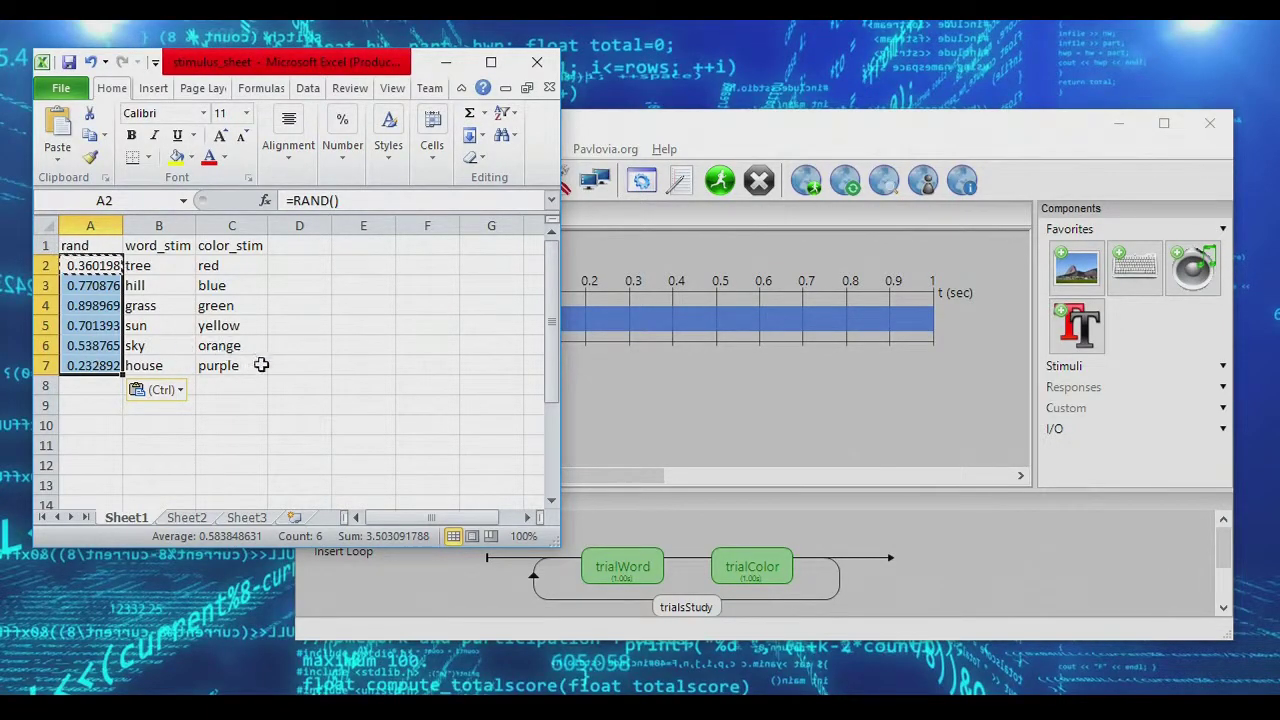
click(299, 385)
click(565, 530)
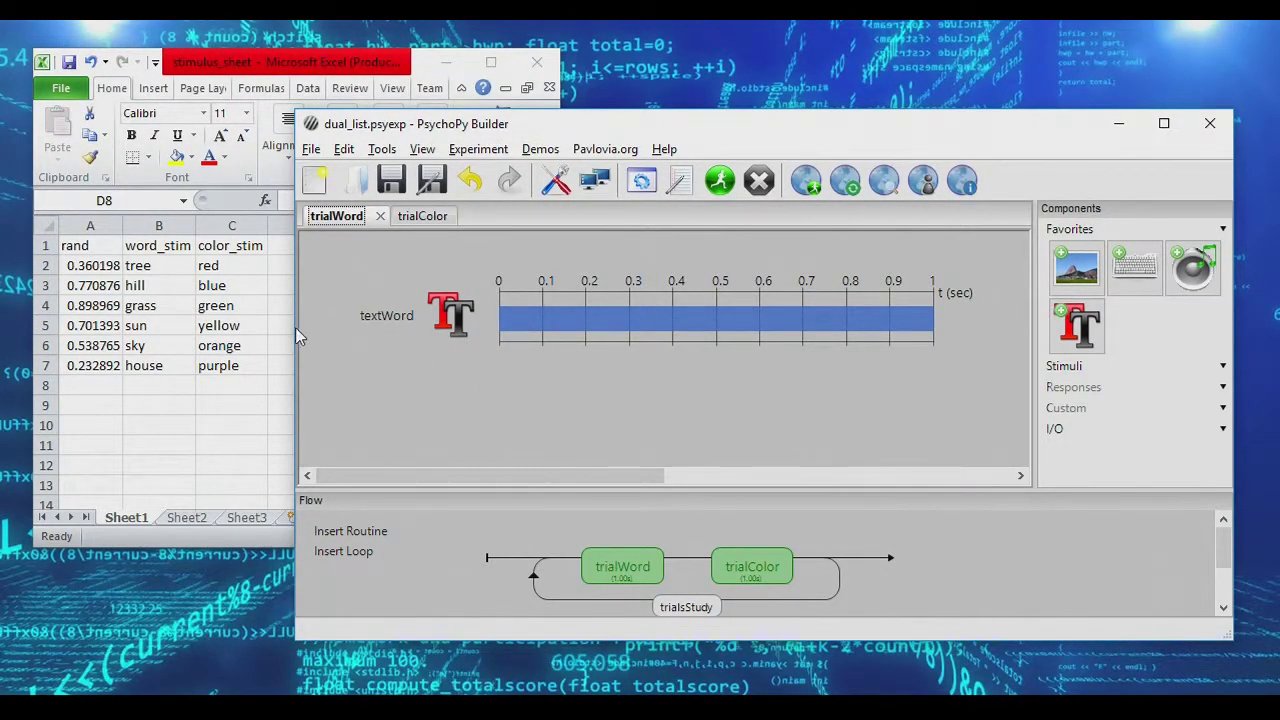
click(146, 265)
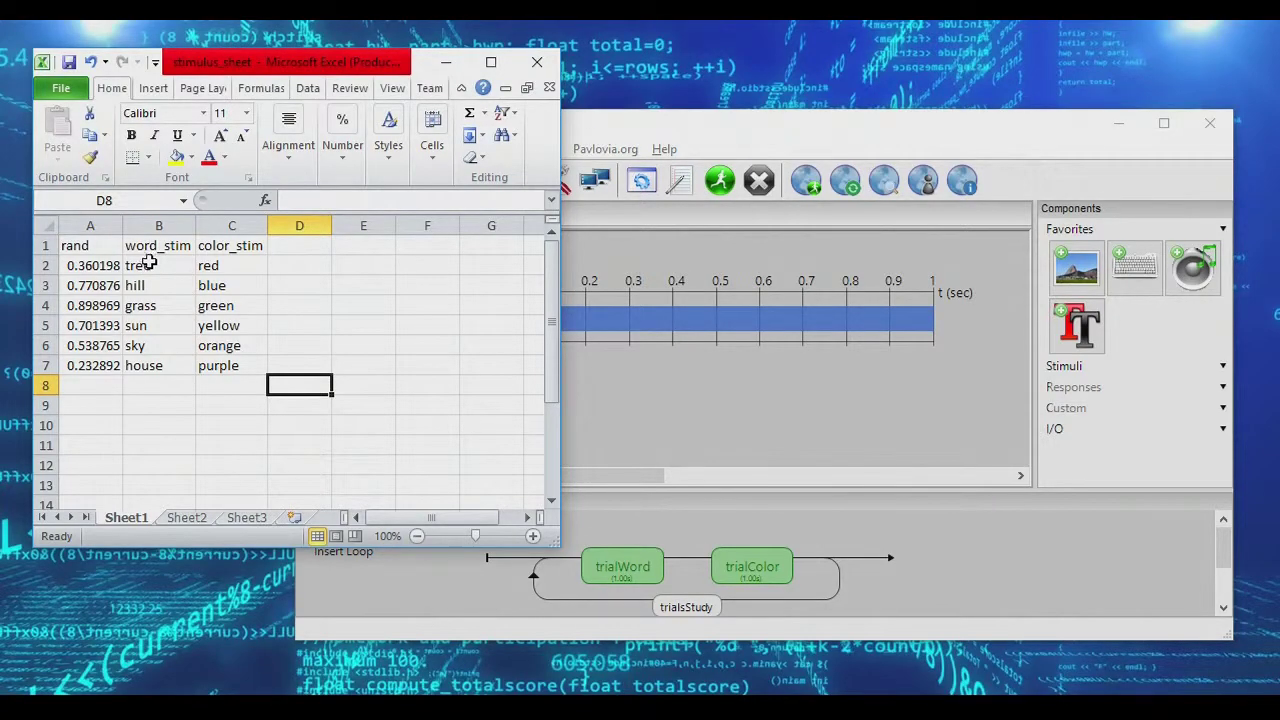
click(152, 264)
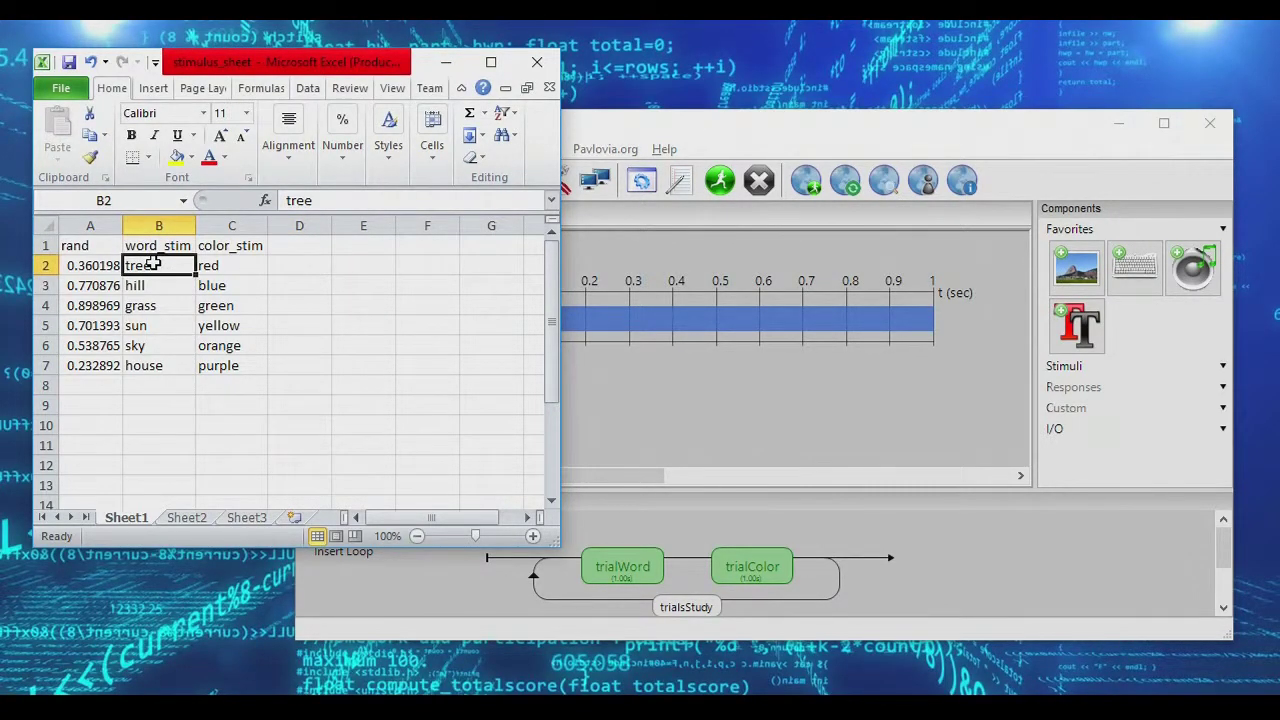
drag(152, 264, 154, 368)
drag(232, 265, 244, 370)
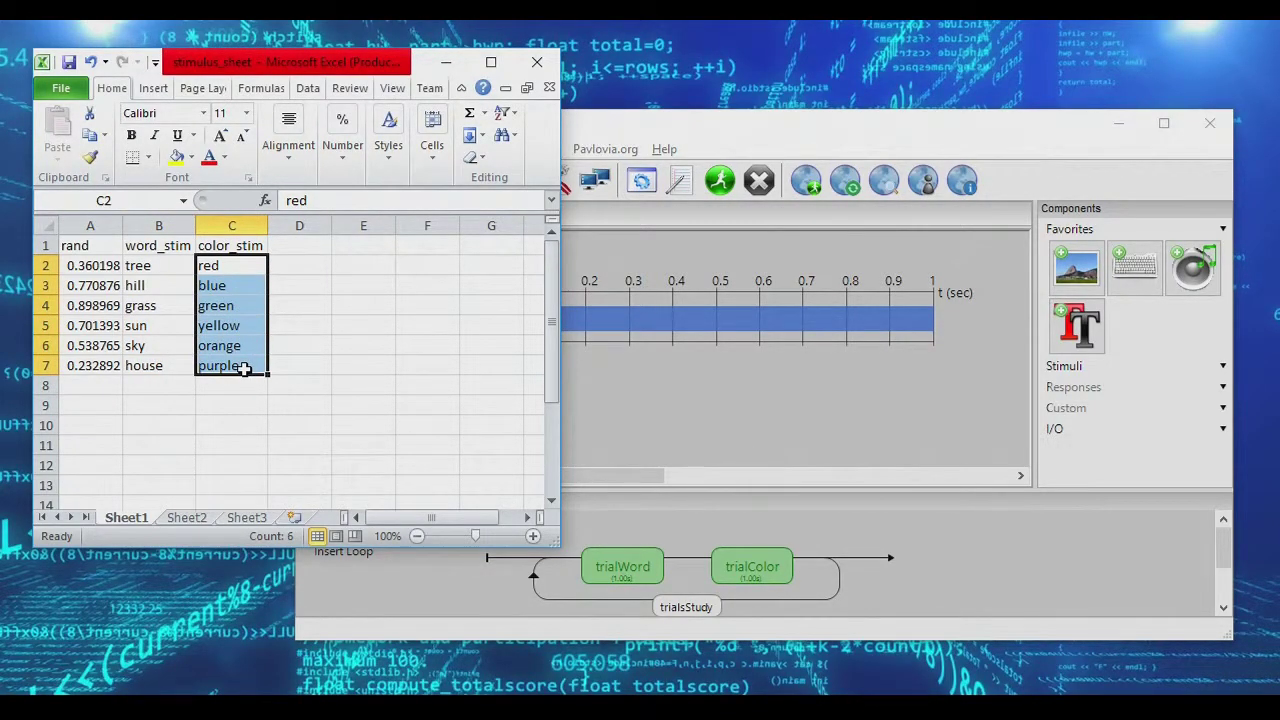
click(142, 262)
drag(142, 262, 134, 363)
drag(237, 262, 242, 364)
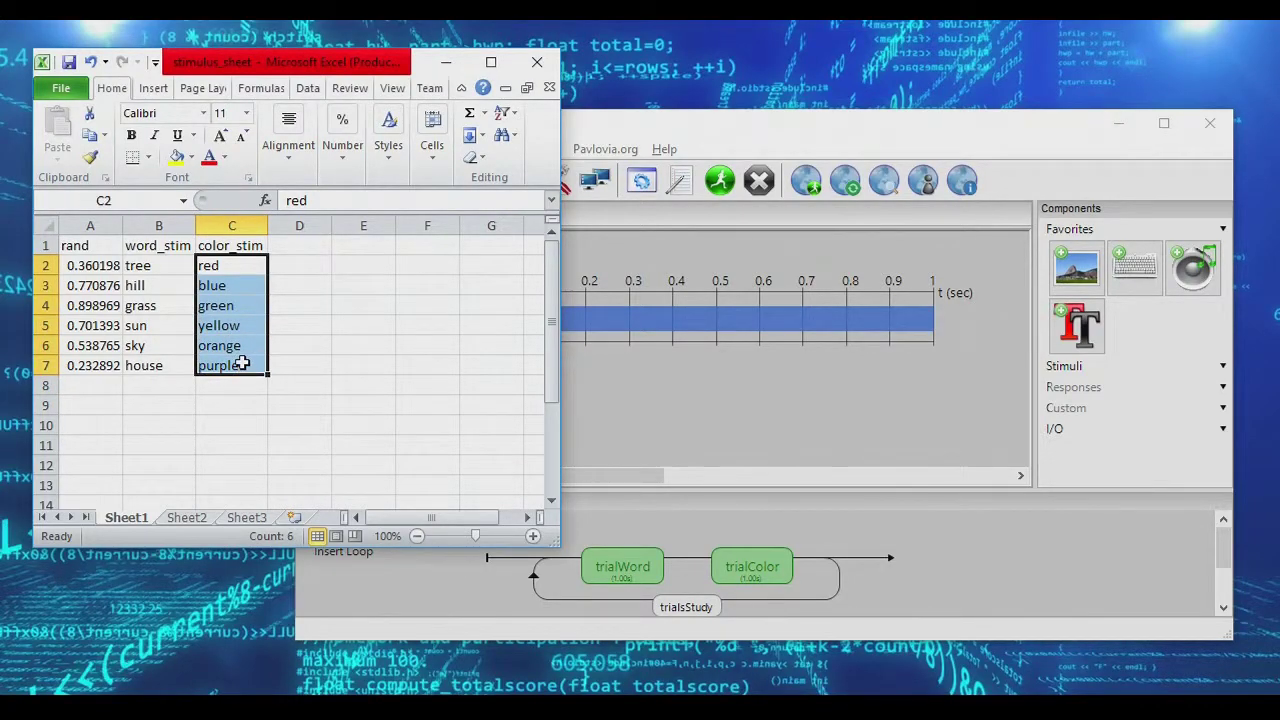
click(164, 282)
click(225, 283)
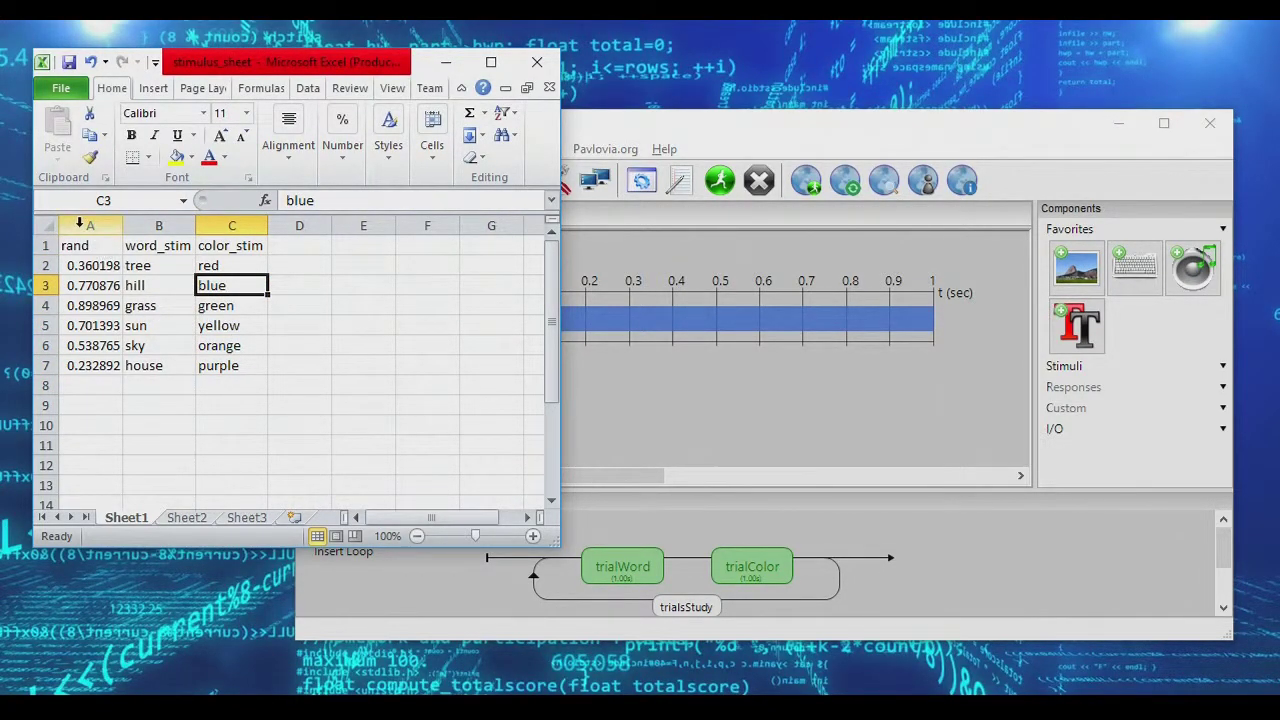
Step: Shuffle the words by repeatedly sorting only the rand and word_stim columns in ascending order, leaving color_stim out of the sort
drag(84, 225, 151, 228)
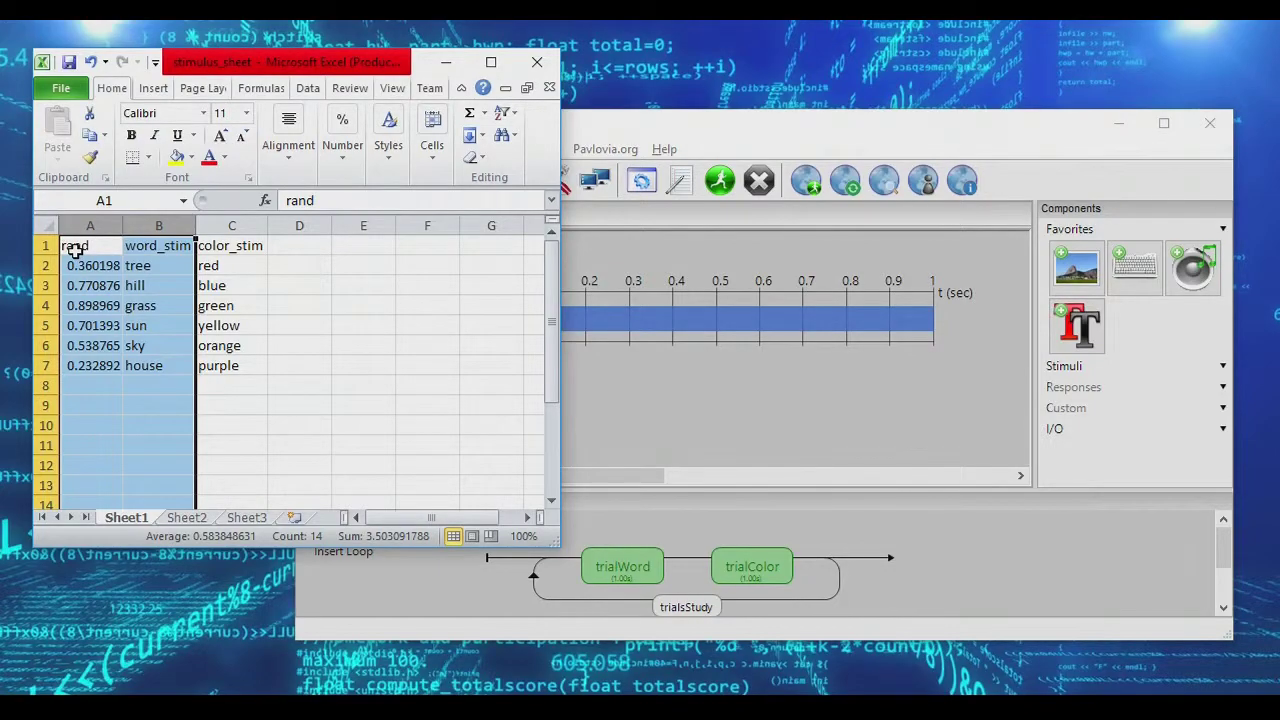
click(308, 88)
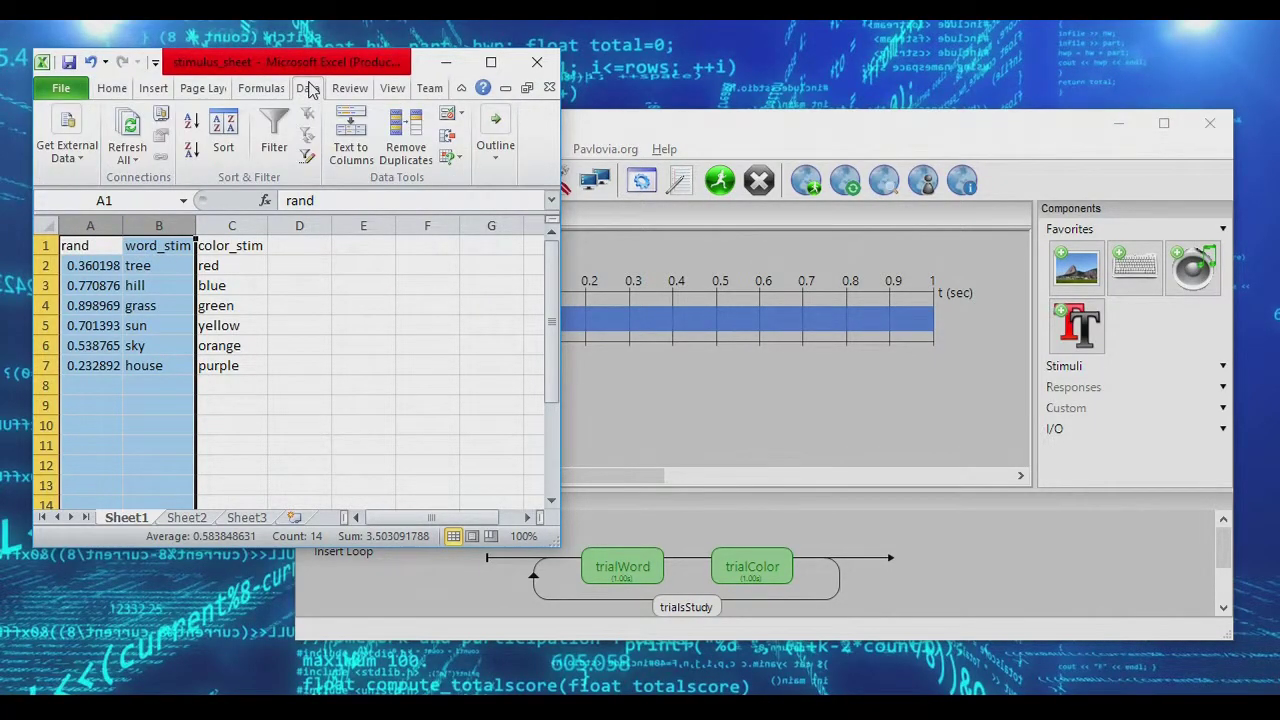
click(194, 122)
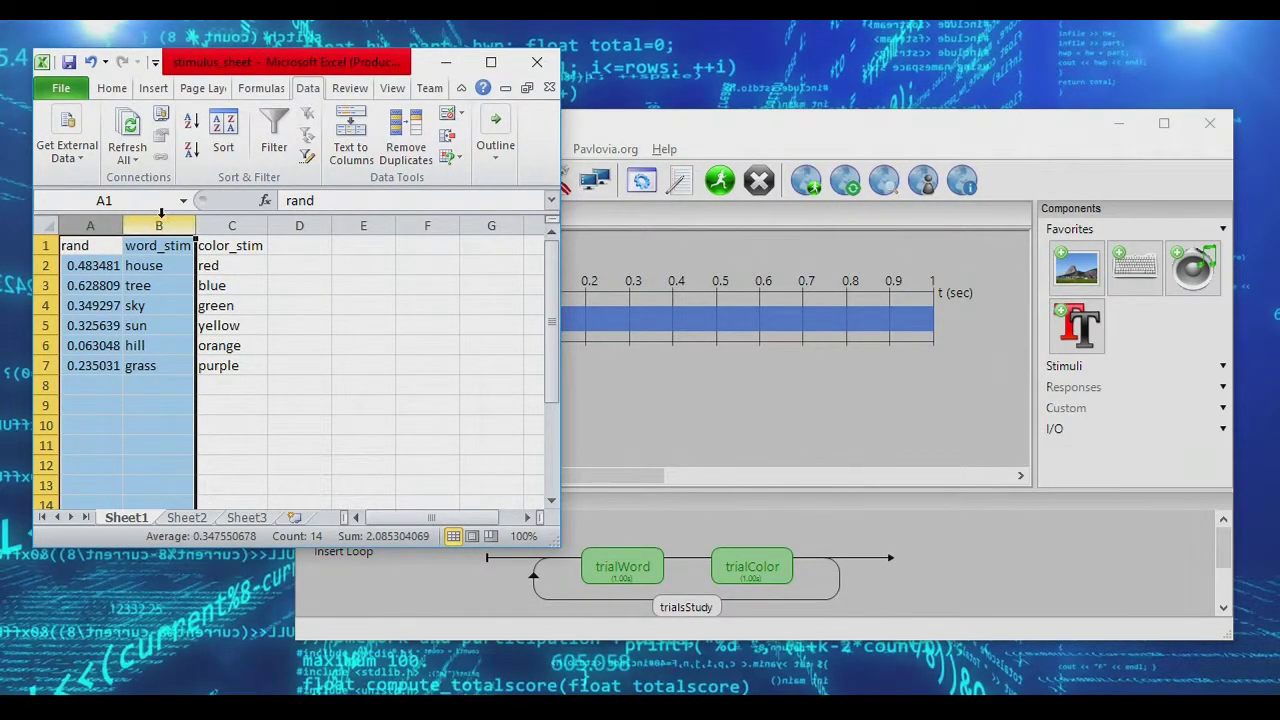
click(194, 122)
click(194, 122)
click(194, 122)
click(194, 122)
click(194, 122)
click(264, 305)
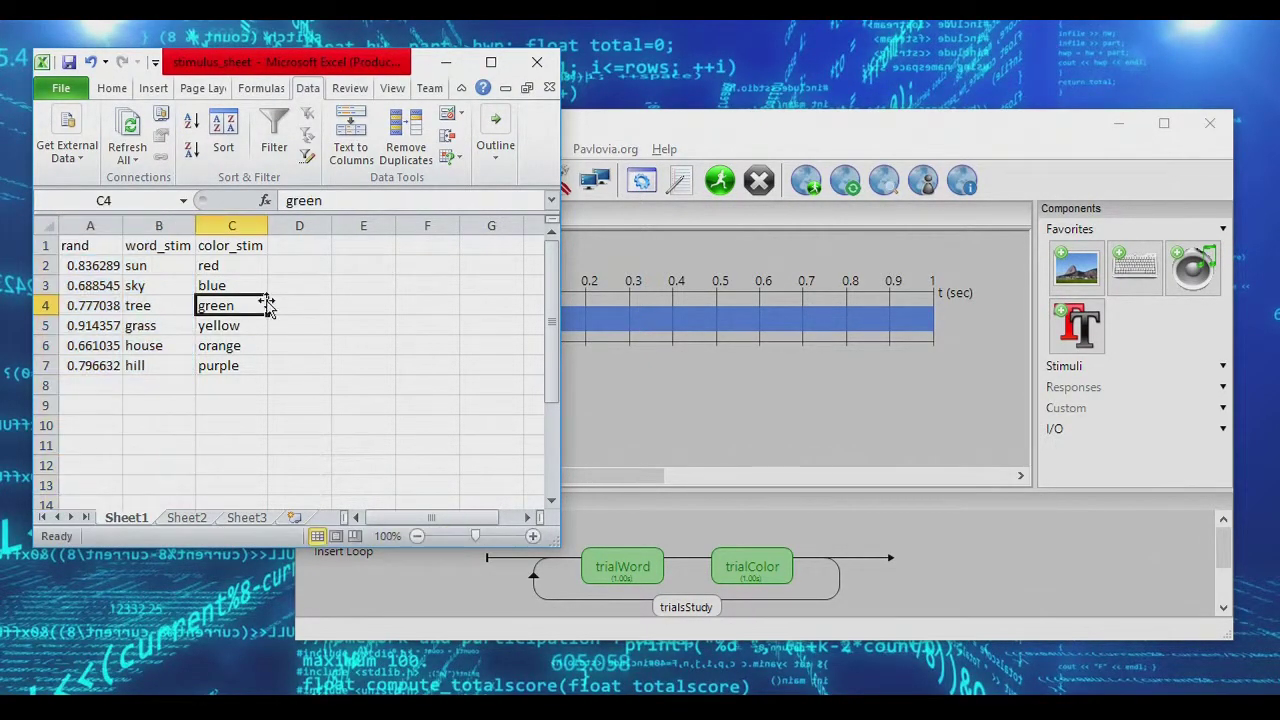
Step: Switch to PsychoPy, run the dual_list experiment to watch the word and color presentation, and close the output window
click(336, 285)
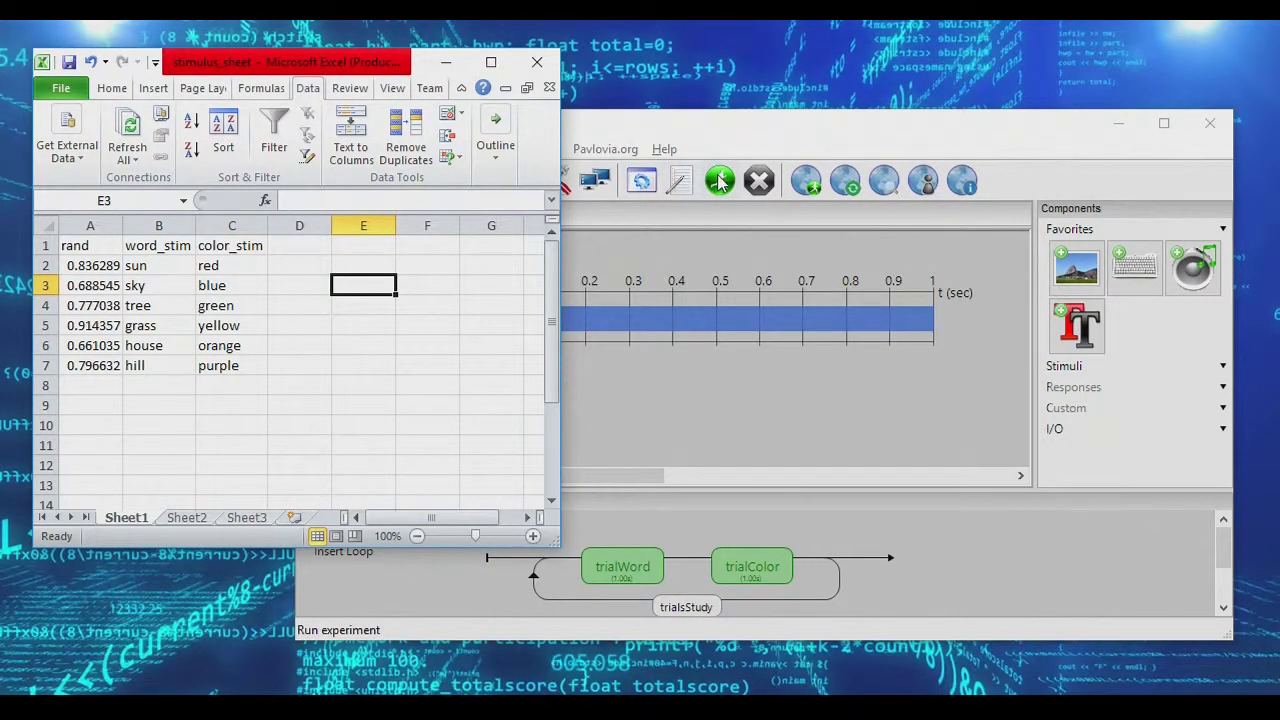
click(719, 180)
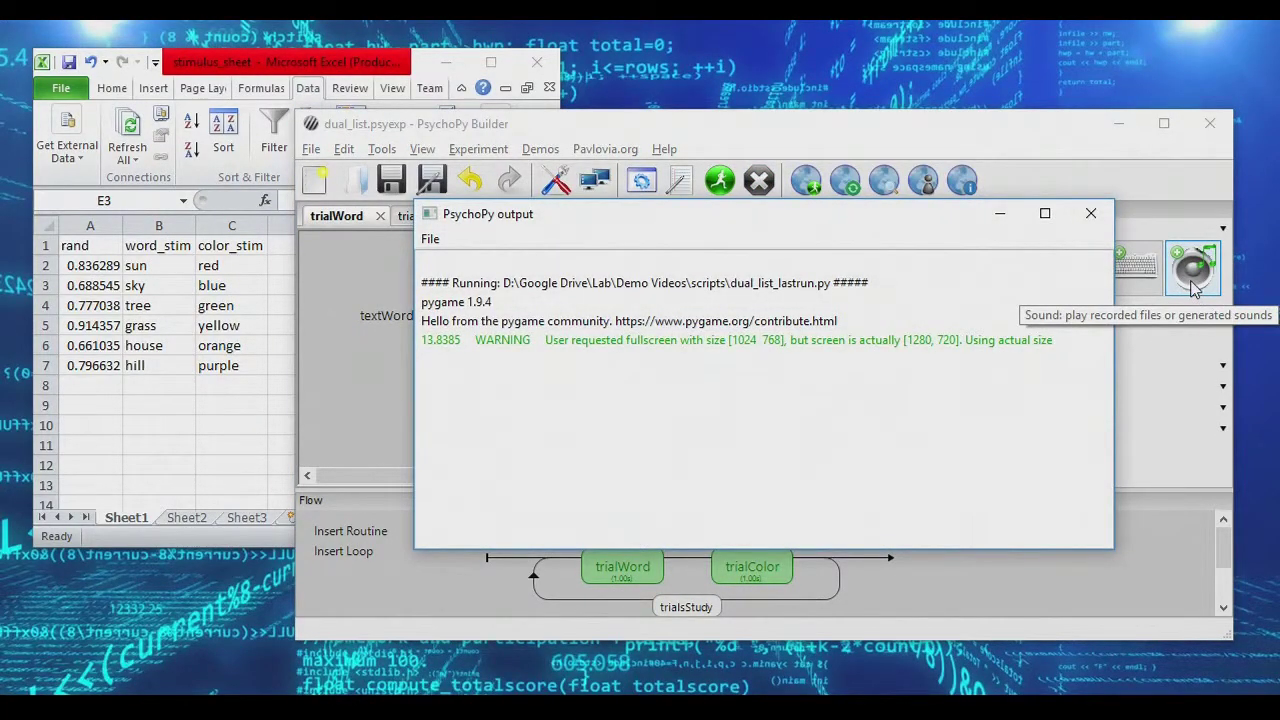
click(1091, 213)
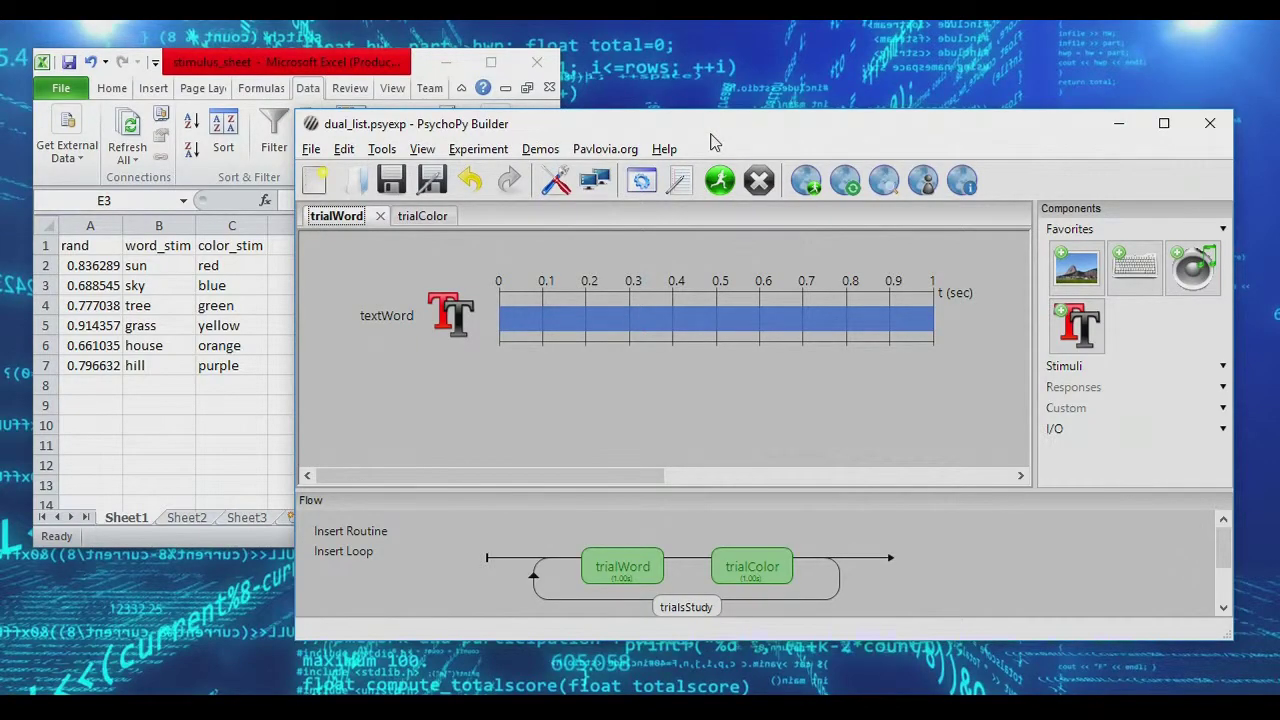
click(722, 181)
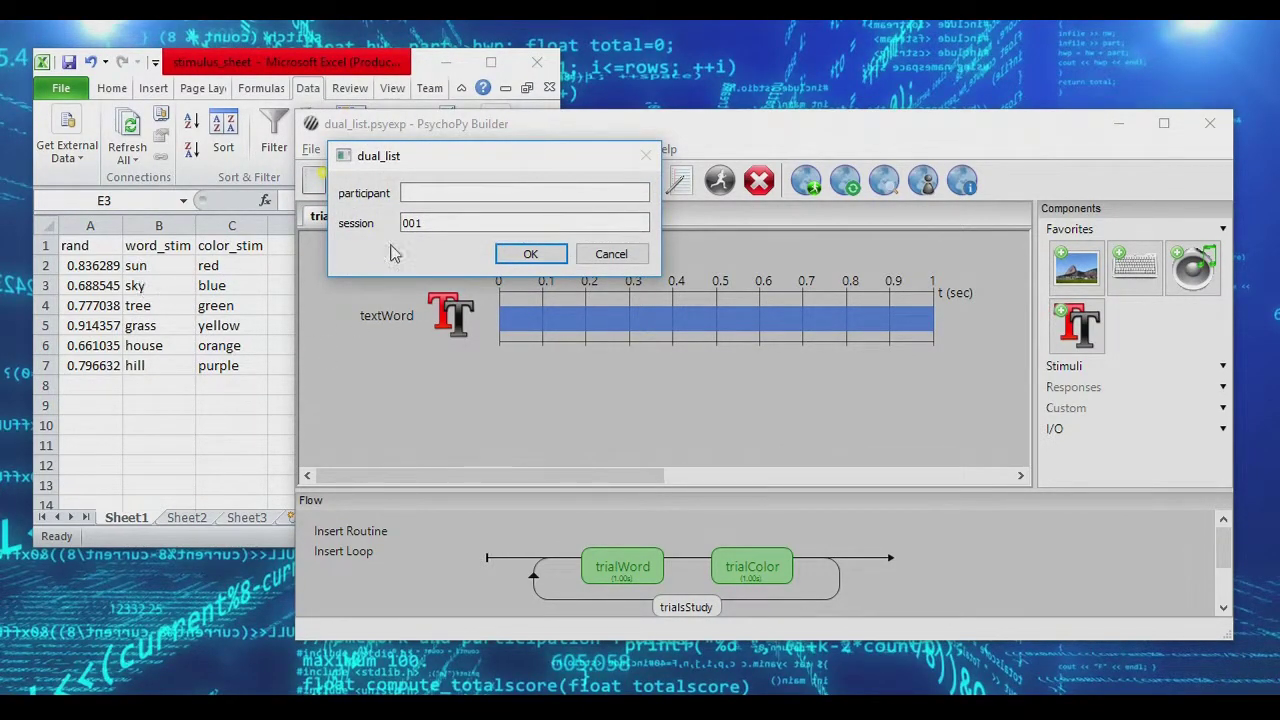
click(612, 256)
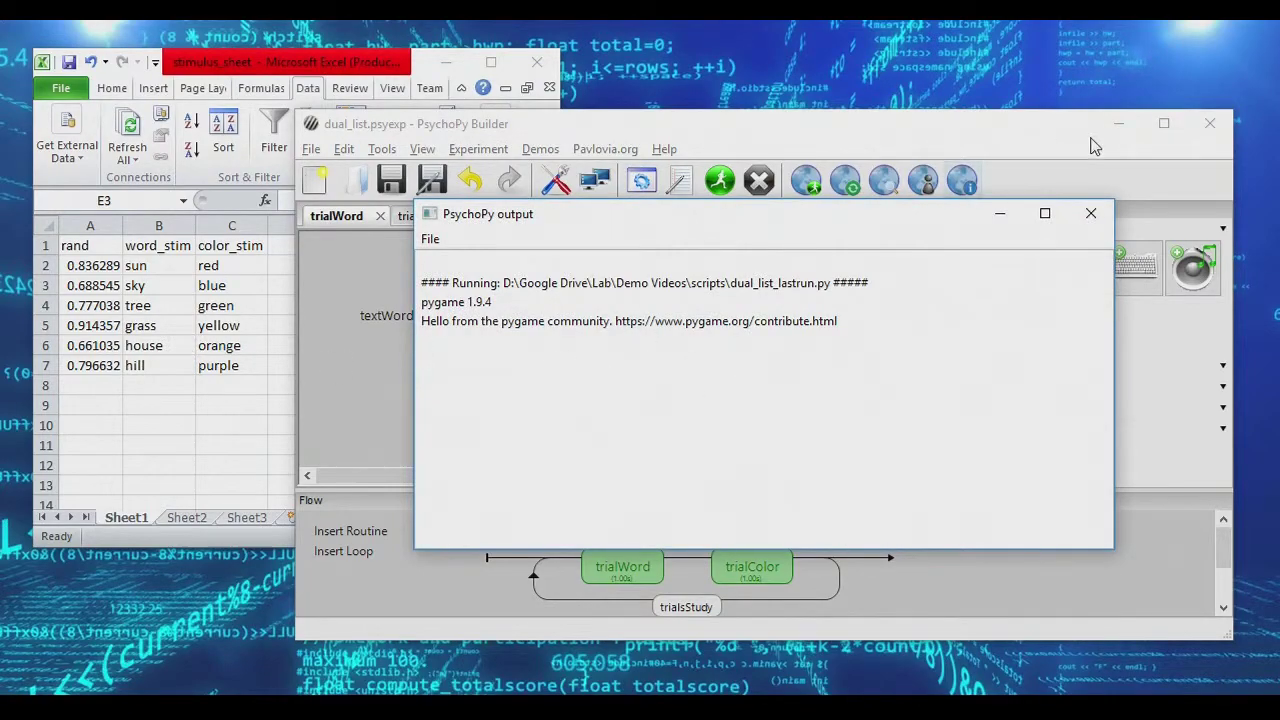
click(1092, 213)
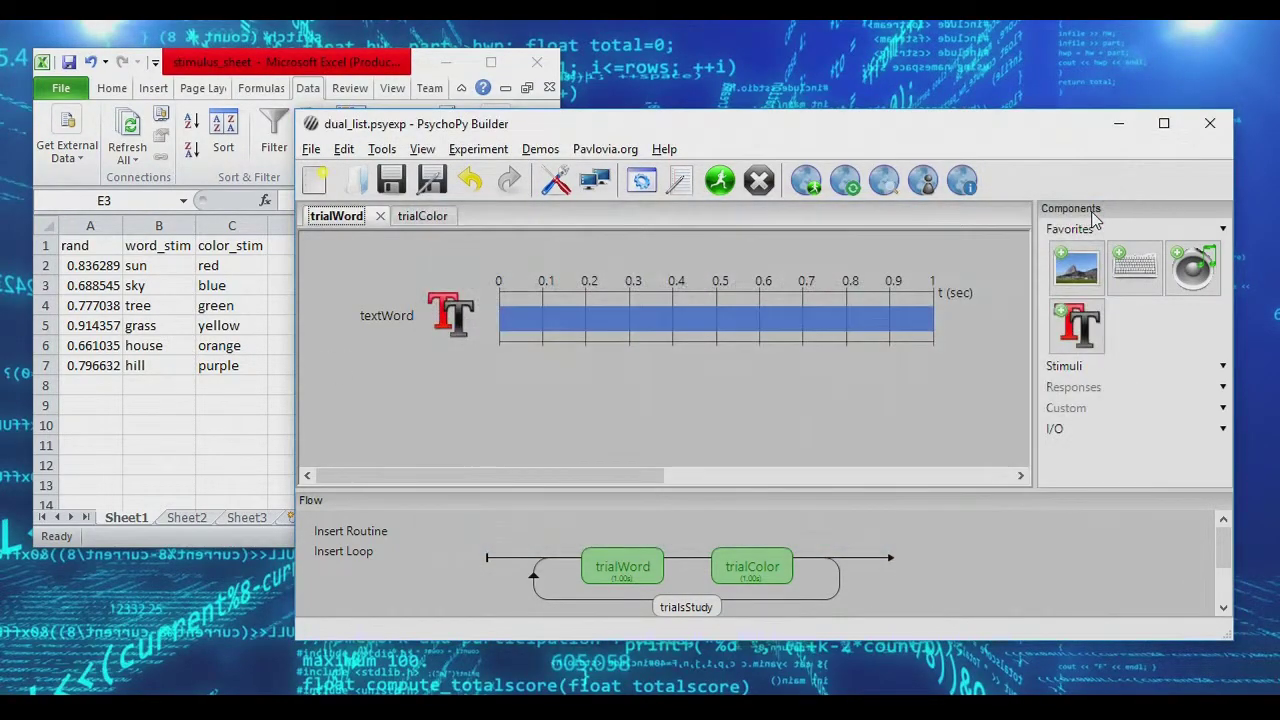
Step: Back in the Excel stimulus sheet, reshuffle the words by sorting only the rand and word_stim columns in ascending order
click(183, 386)
click(158, 226)
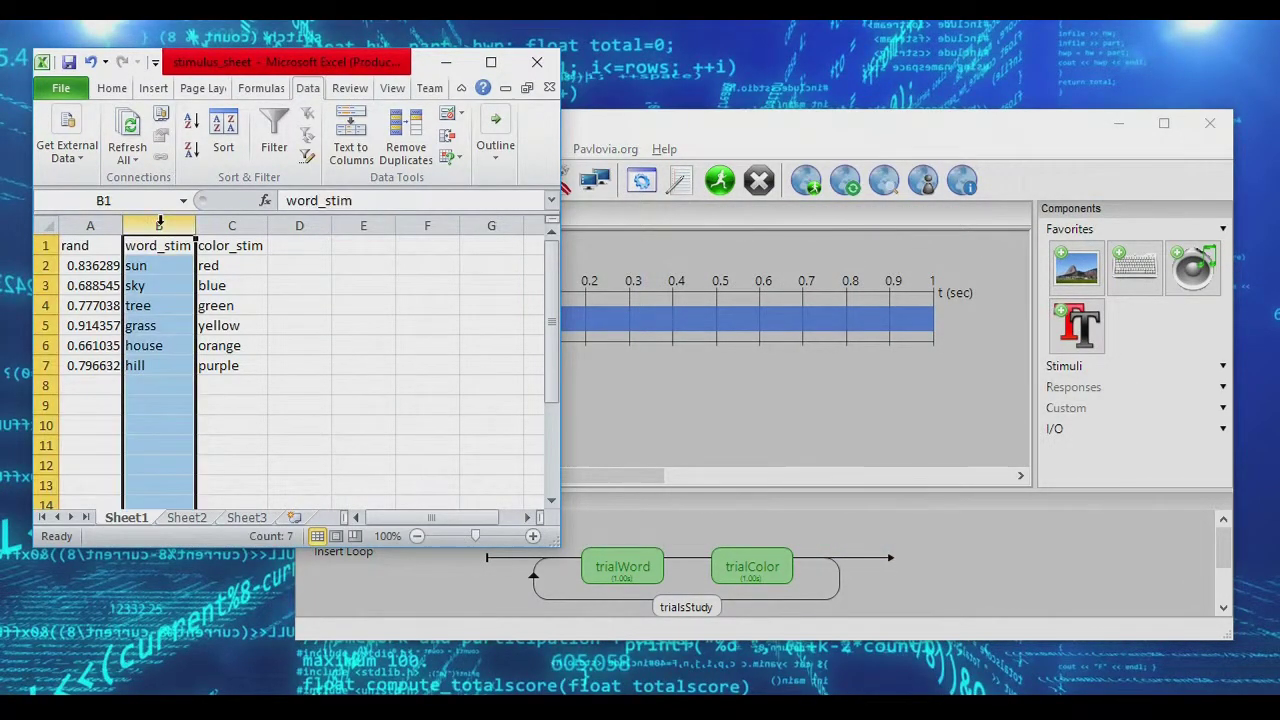
click(233, 225)
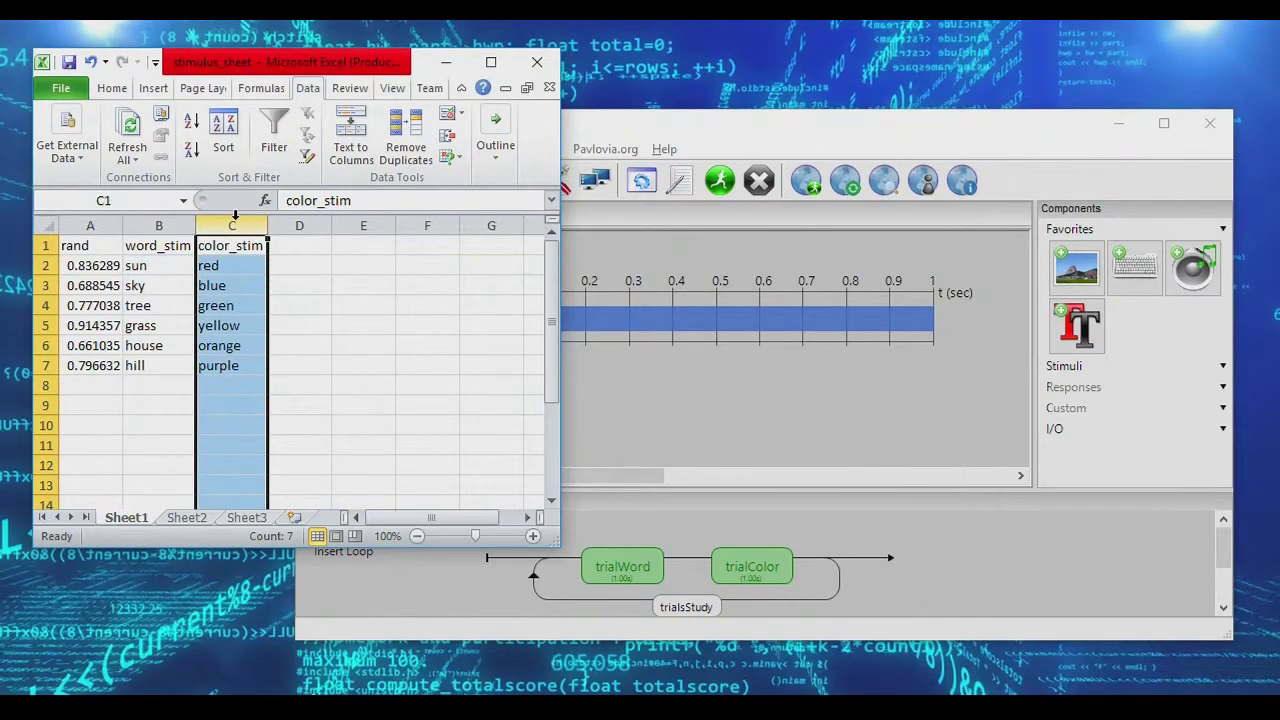
click(157, 222)
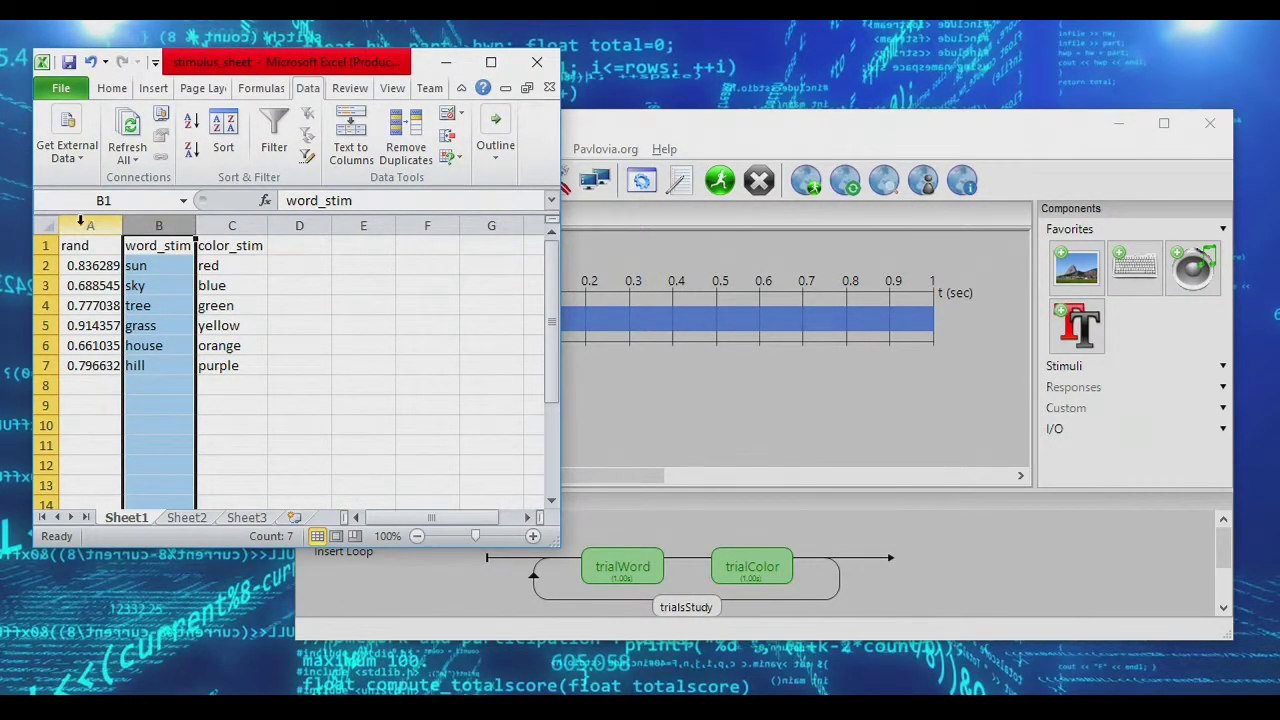
drag(83, 220, 142, 224)
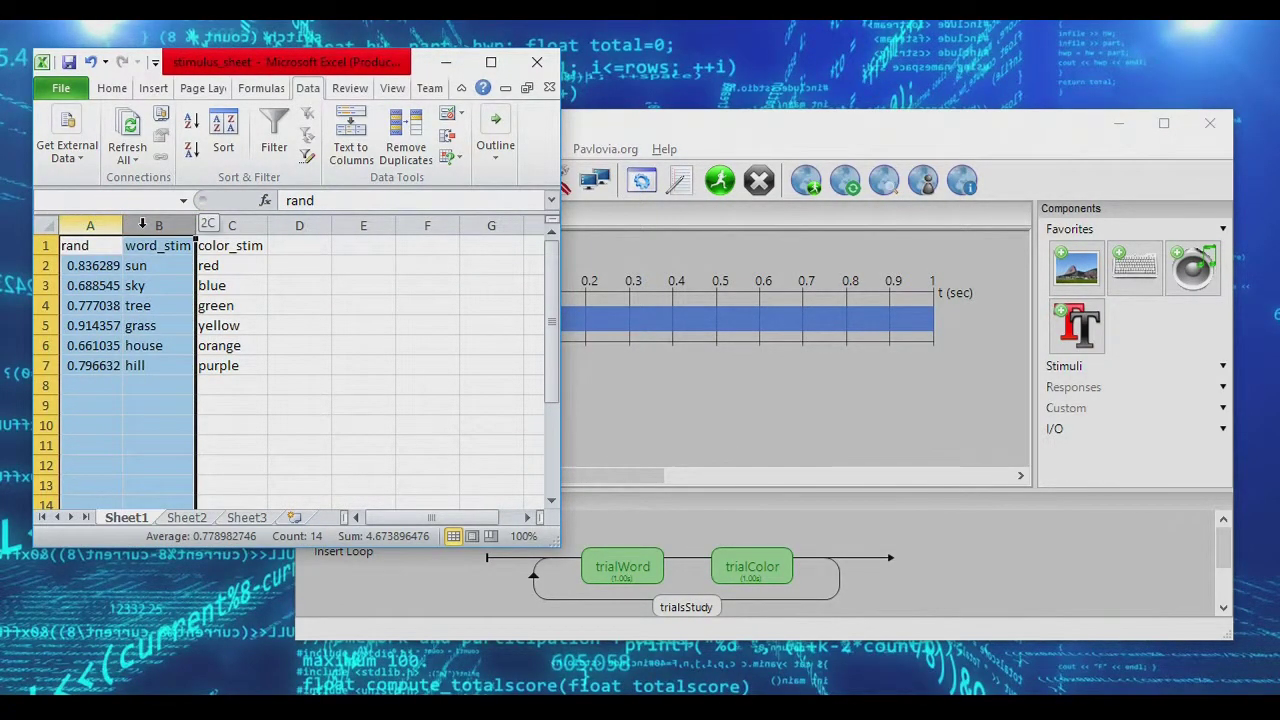
click(191, 121)
click(257, 287)
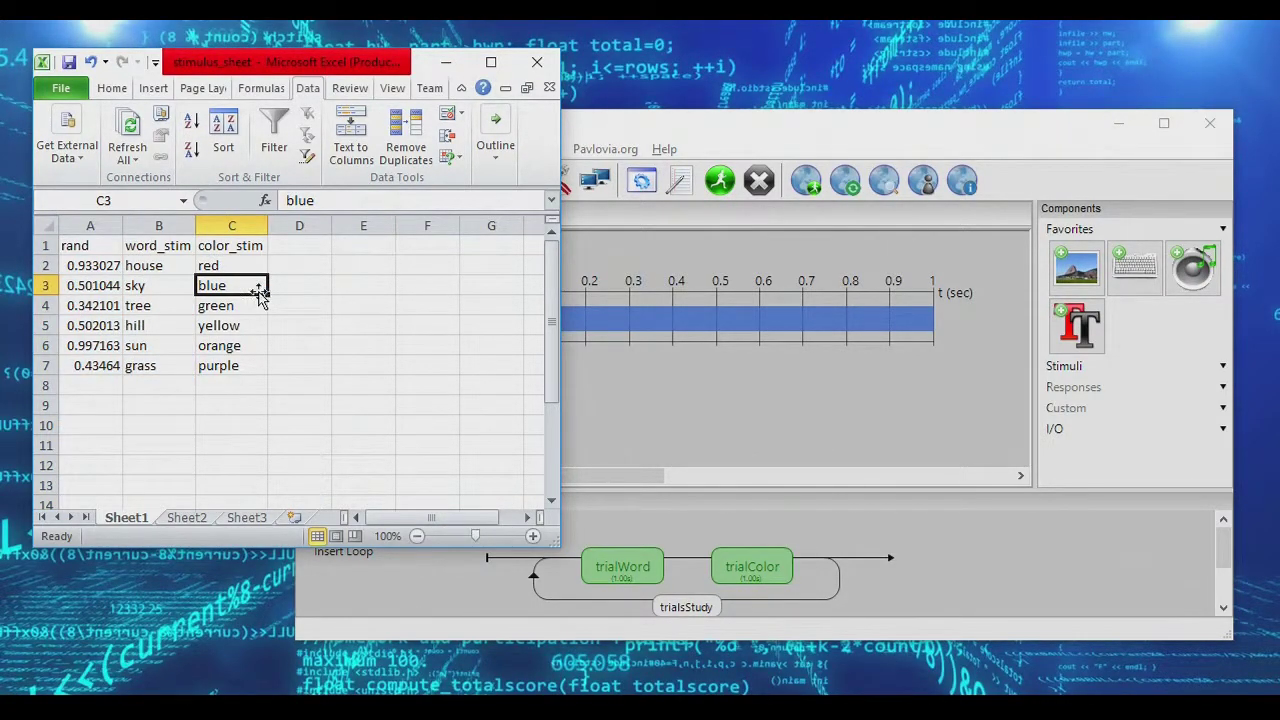
click(742, 130)
click(720, 182)
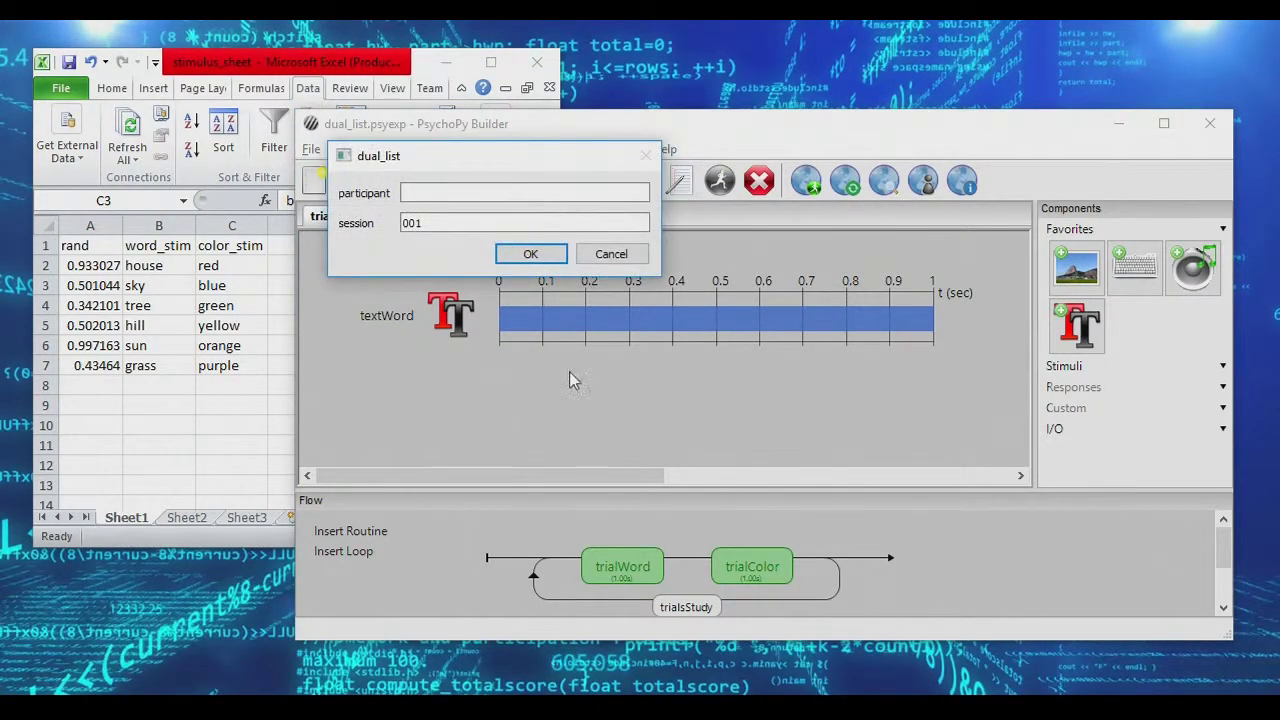
key(Return)
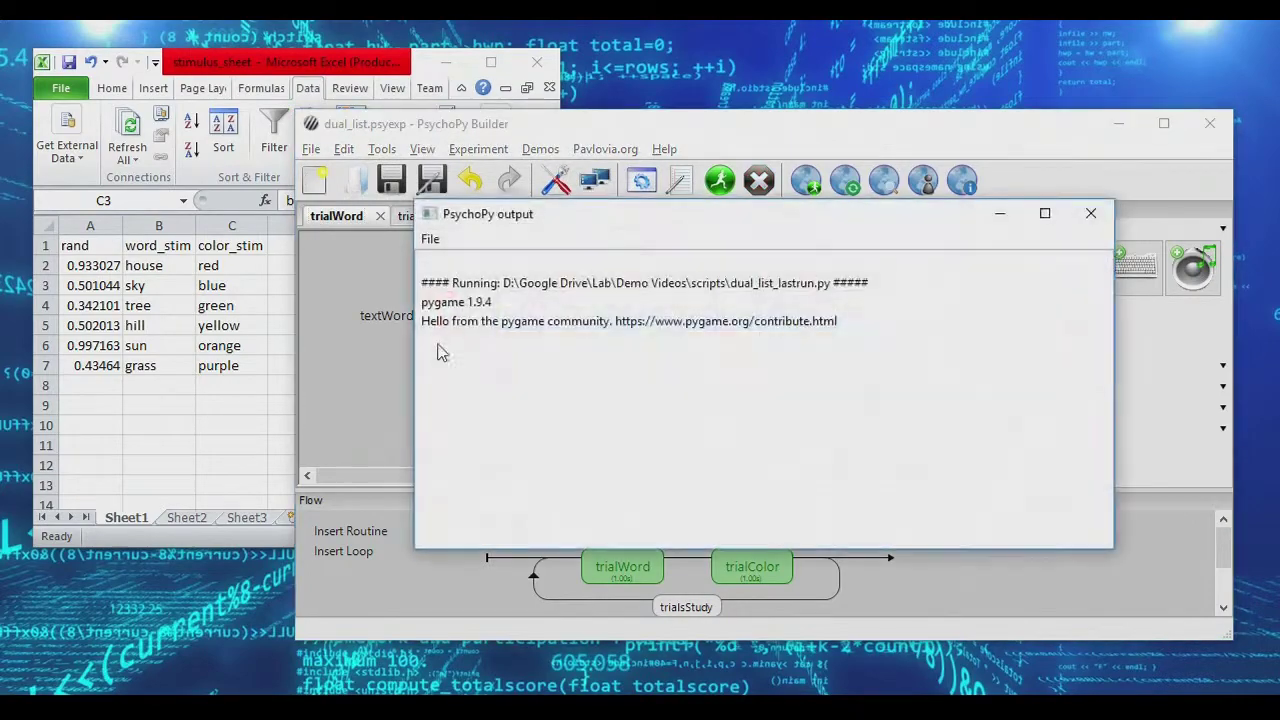
click(1091, 214)
Step: Compare the word_stim list with the color_stim list in the stimulus sheet, including the word and color paired in row 2
key(alt+Tab)
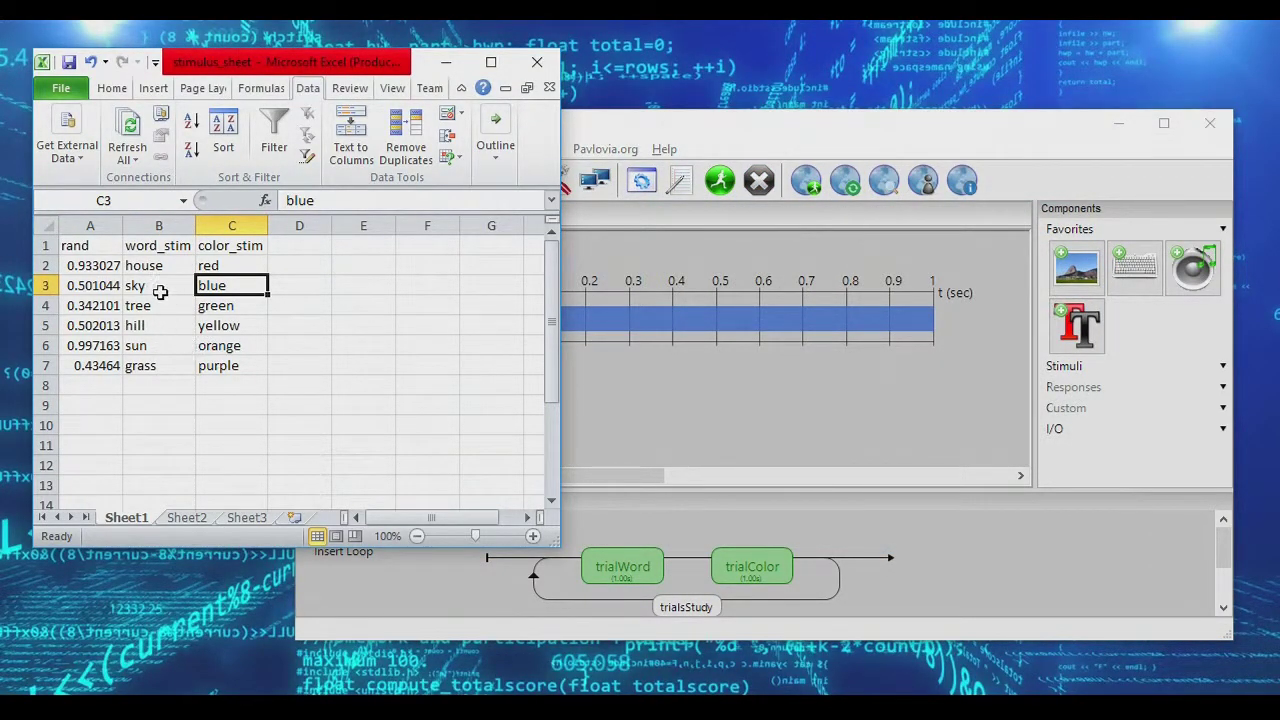
click(371, 283)
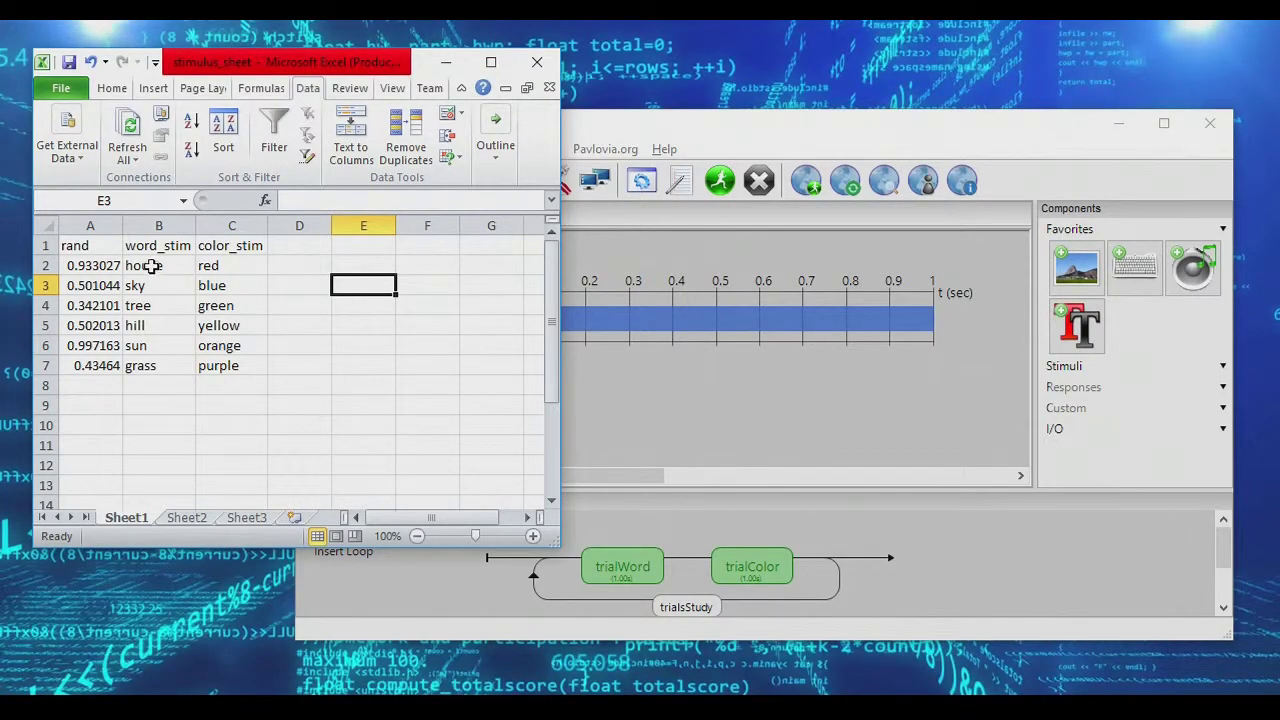
drag(146, 265, 144, 367)
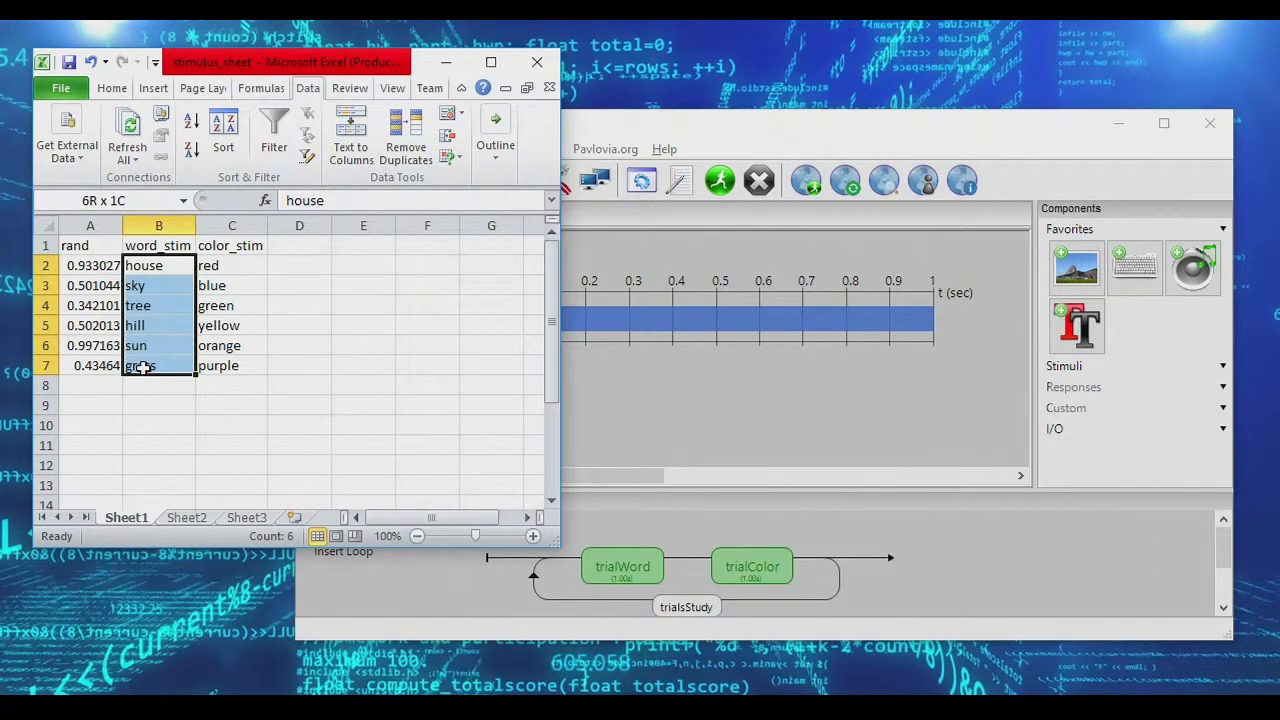
drag(236, 262, 204, 364)
drag(158, 264, 138, 366)
drag(218, 266, 224, 370)
click(343, 343)
click(735, 122)
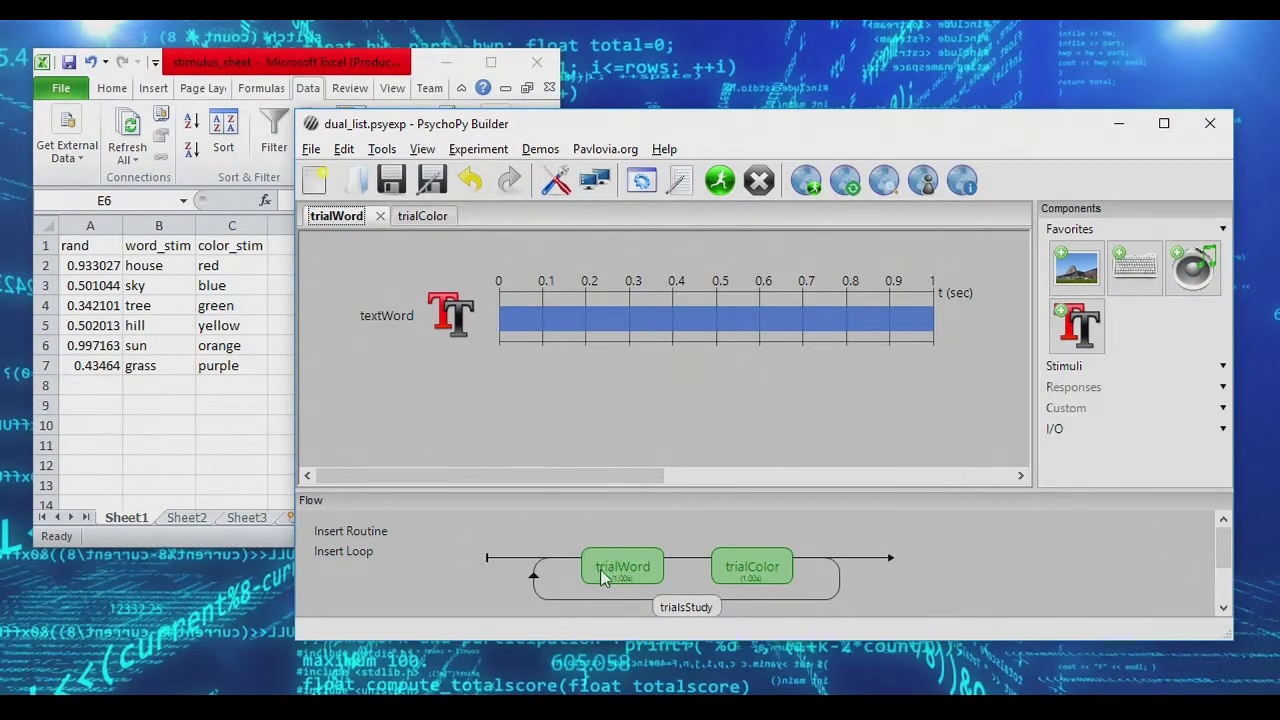
click(160, 262)
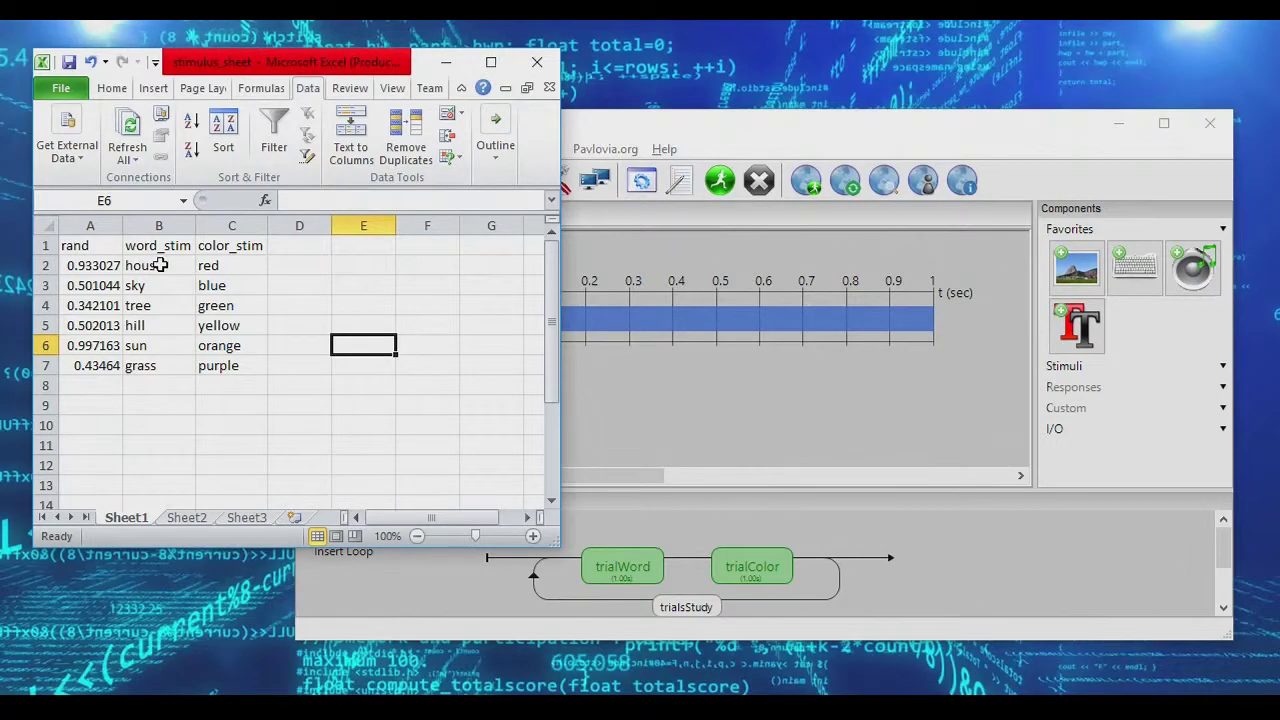
click(147, 264)
click(210, 262)
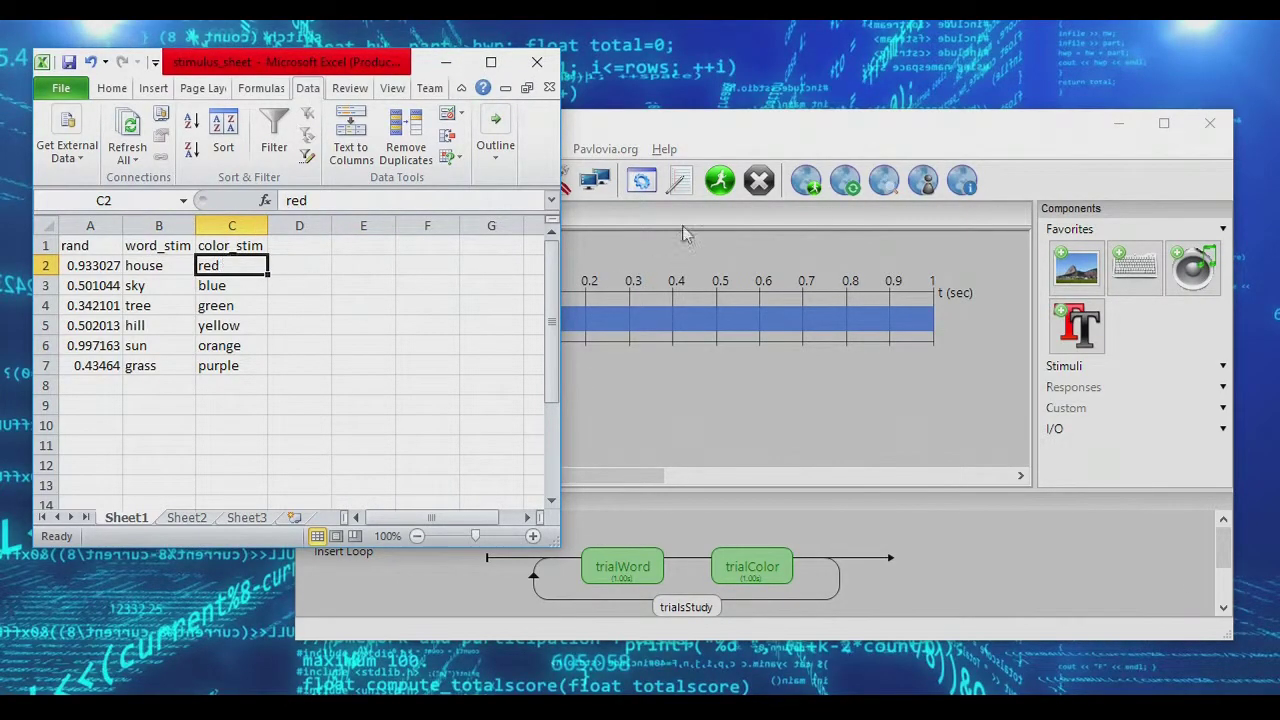
Step: Switch to PsychoPy and review the properties of the textColor component in the trialColor routine without changing them
click(724, 124)
click(726, 560)
double_click(449, 333)
click(997, 683)
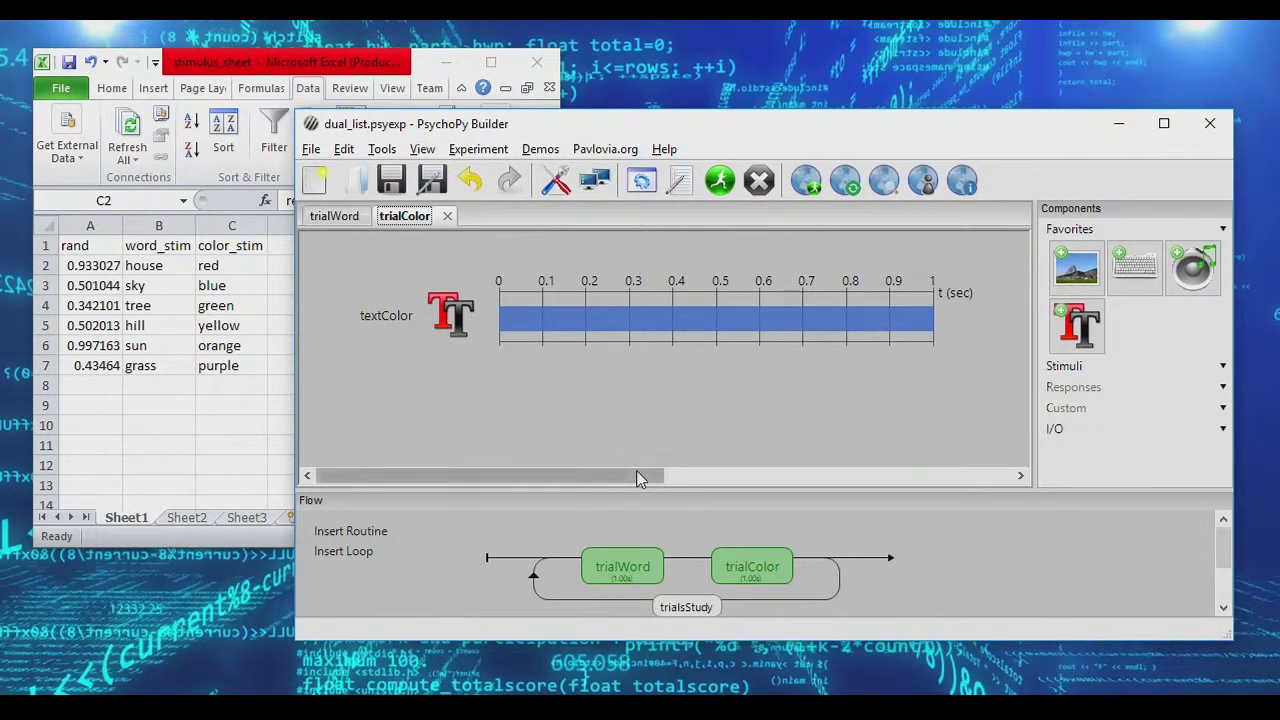
Step: In the Excel stimulus sheet, insert a new column before color_stim and give it the header word_type
click(152, 266)
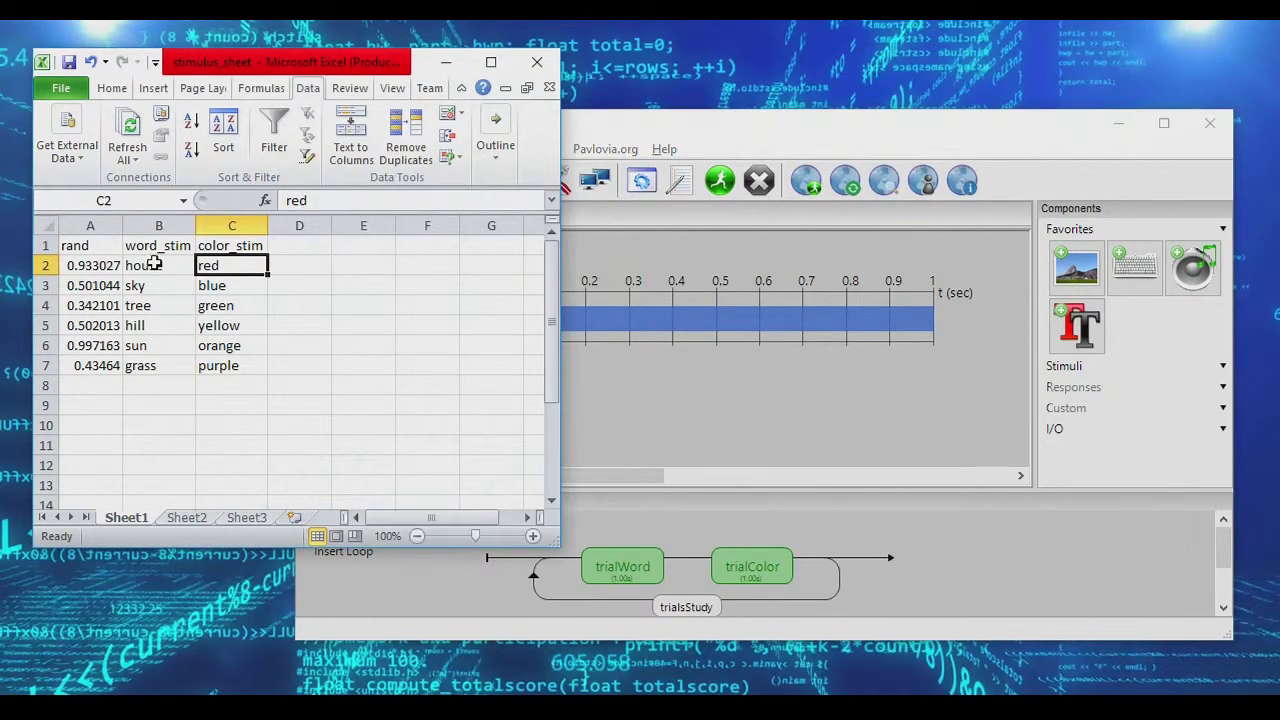
drag(152, 265, 150, 366)
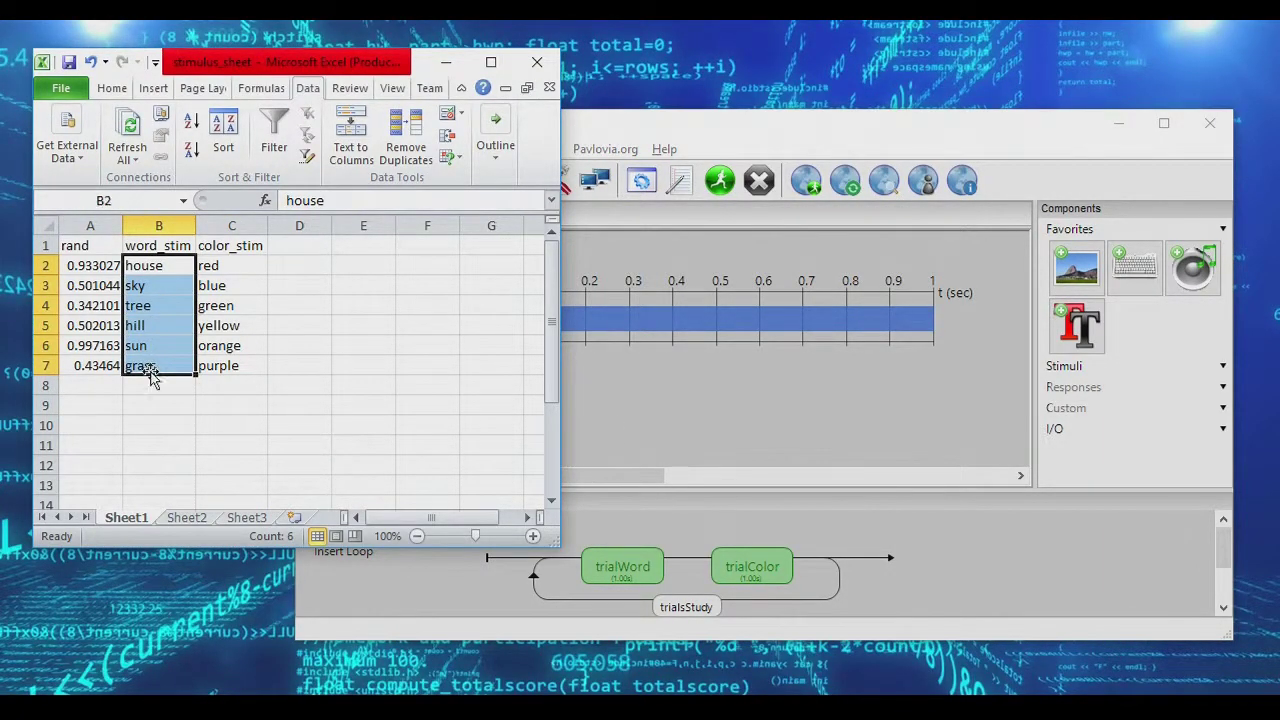
click(158, 425)
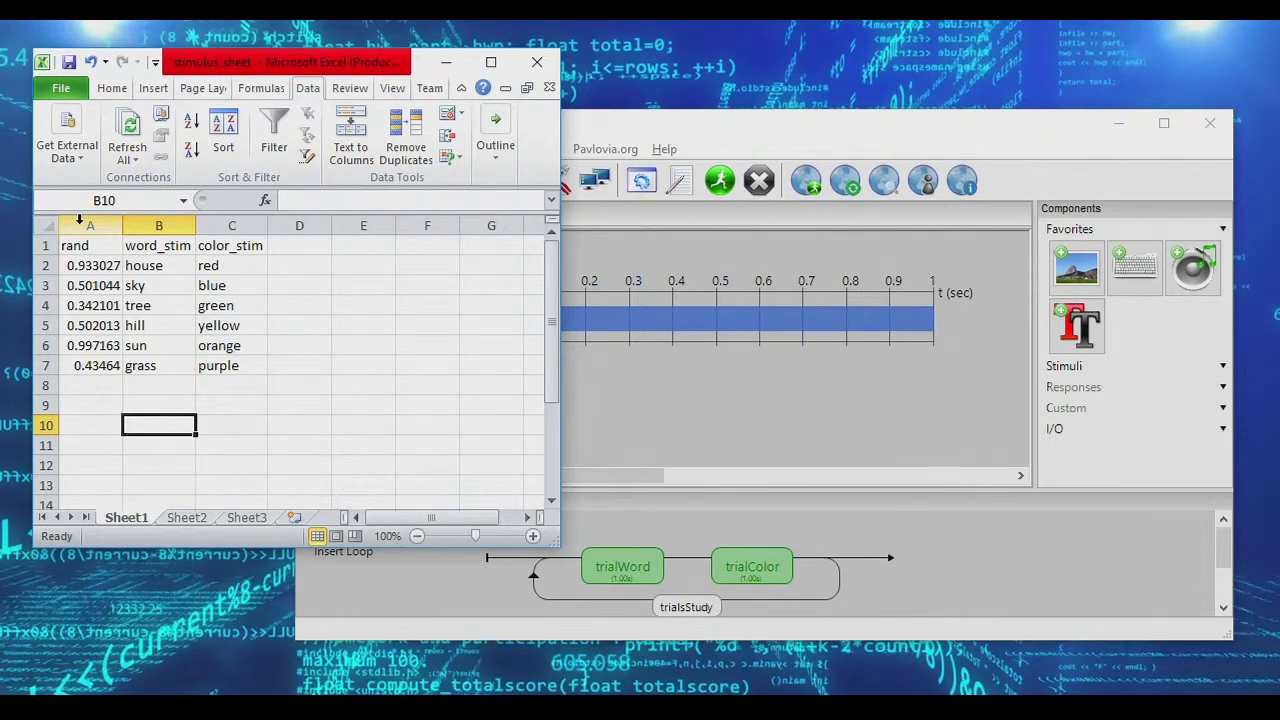
right_click(231, 225)
click(268, 358)
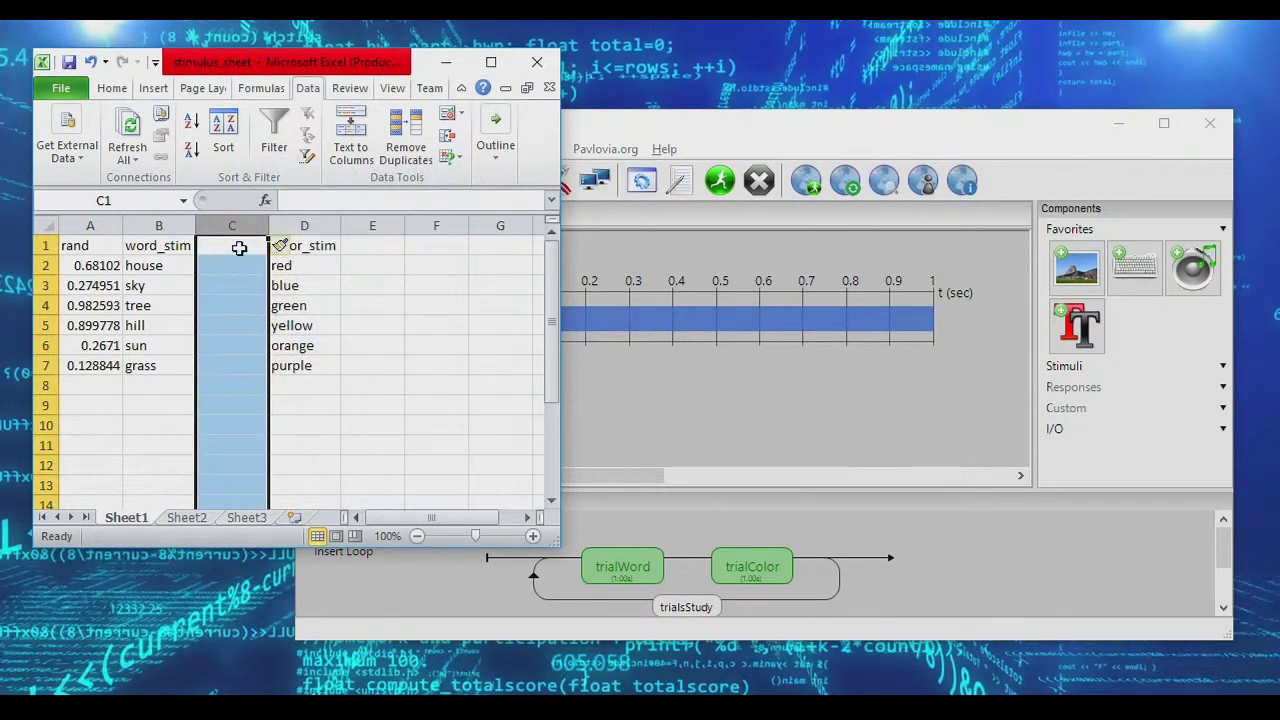
click(239, 247)
text(w)
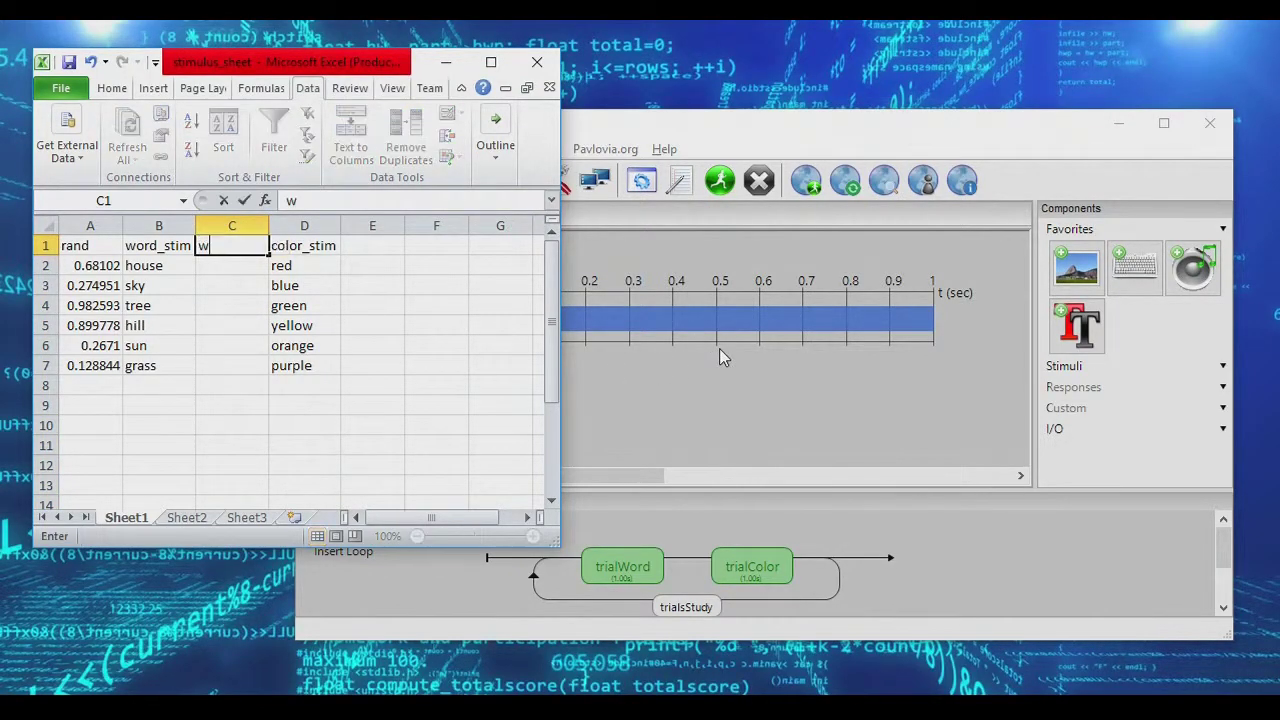
text(ord_type)
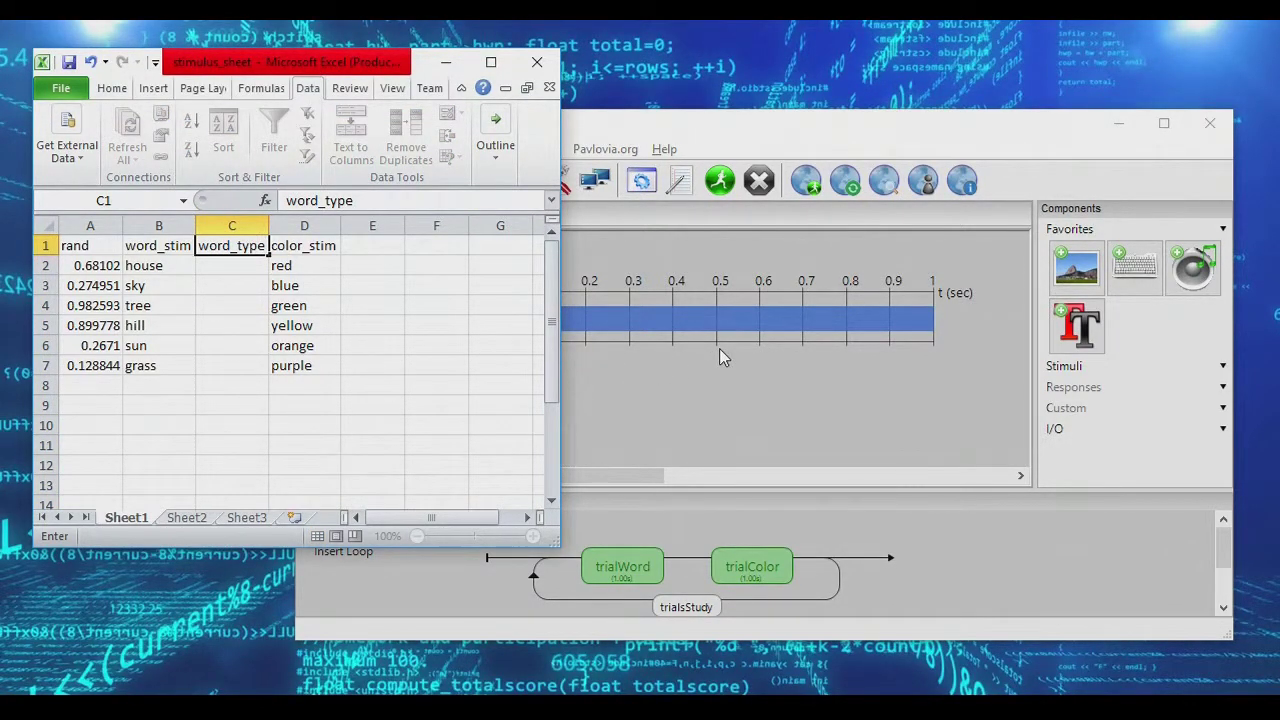
key(Return)
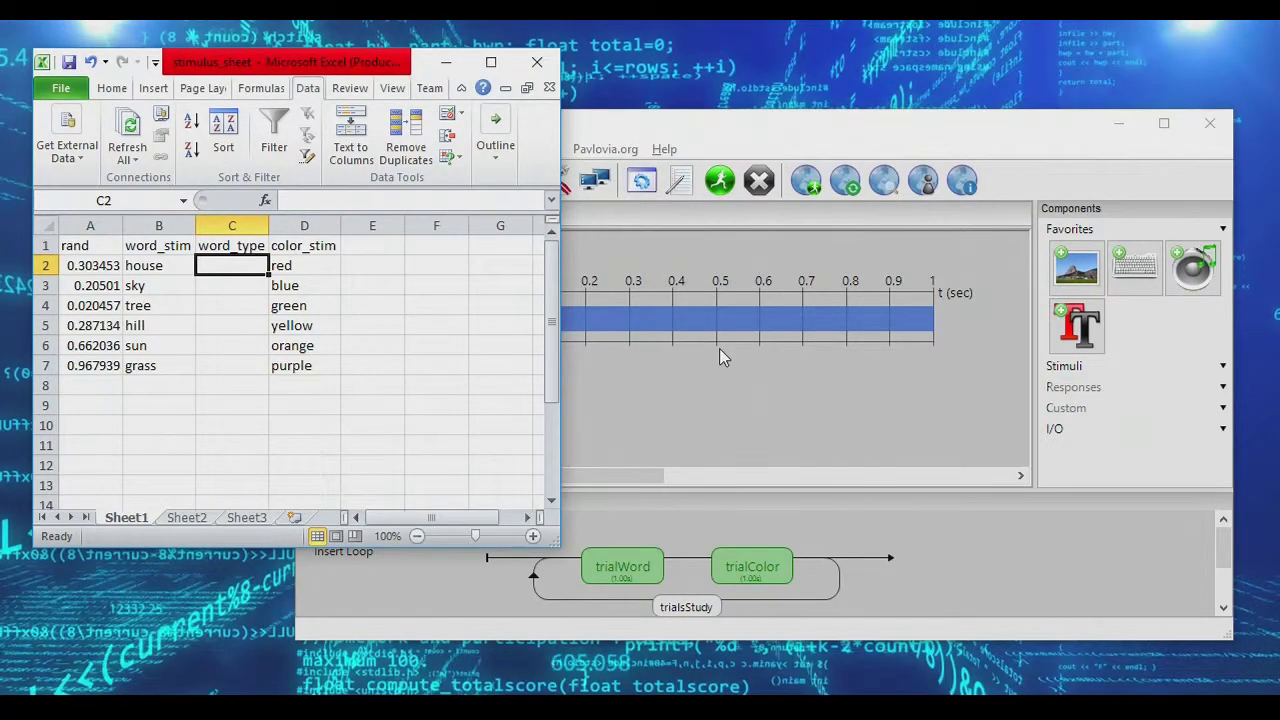
Step: Fill word_type cells C2 through C7 with alternating entries thing and abstract, starting with thing for house
text(thing)
key(Return)
text(abstract)
key(Return)
text(t)
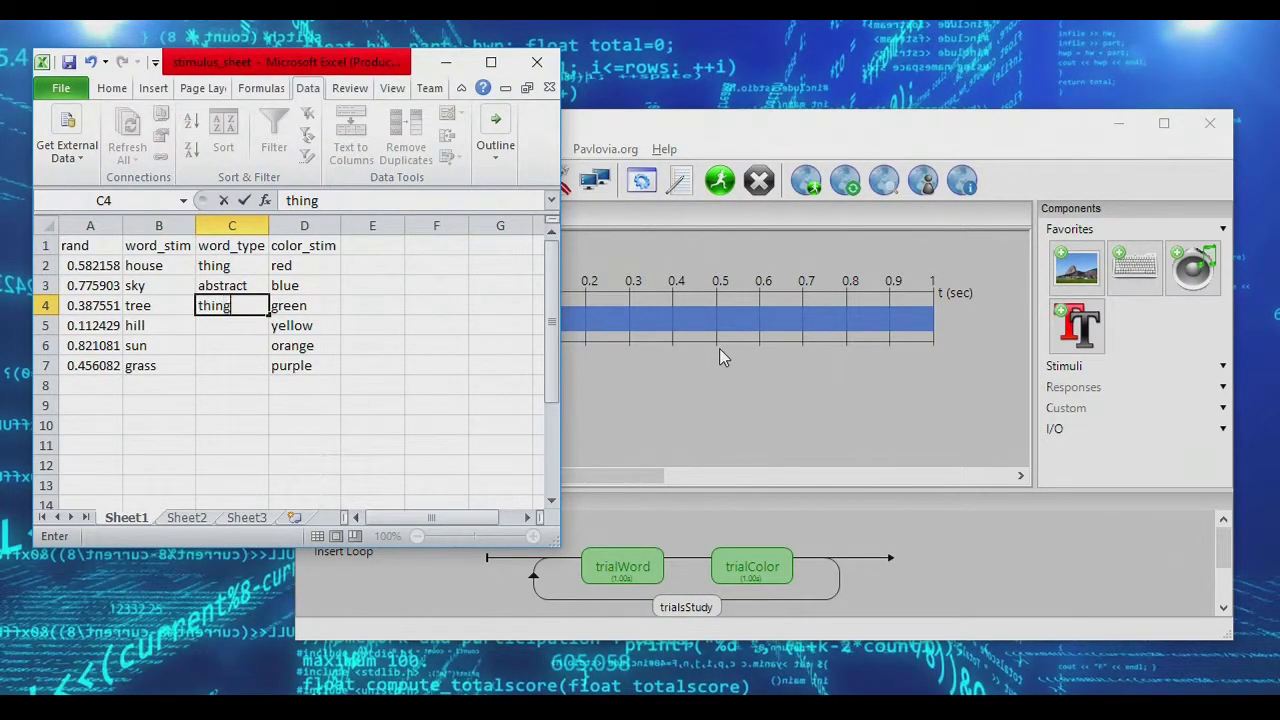
key(Return)
text(abstract)
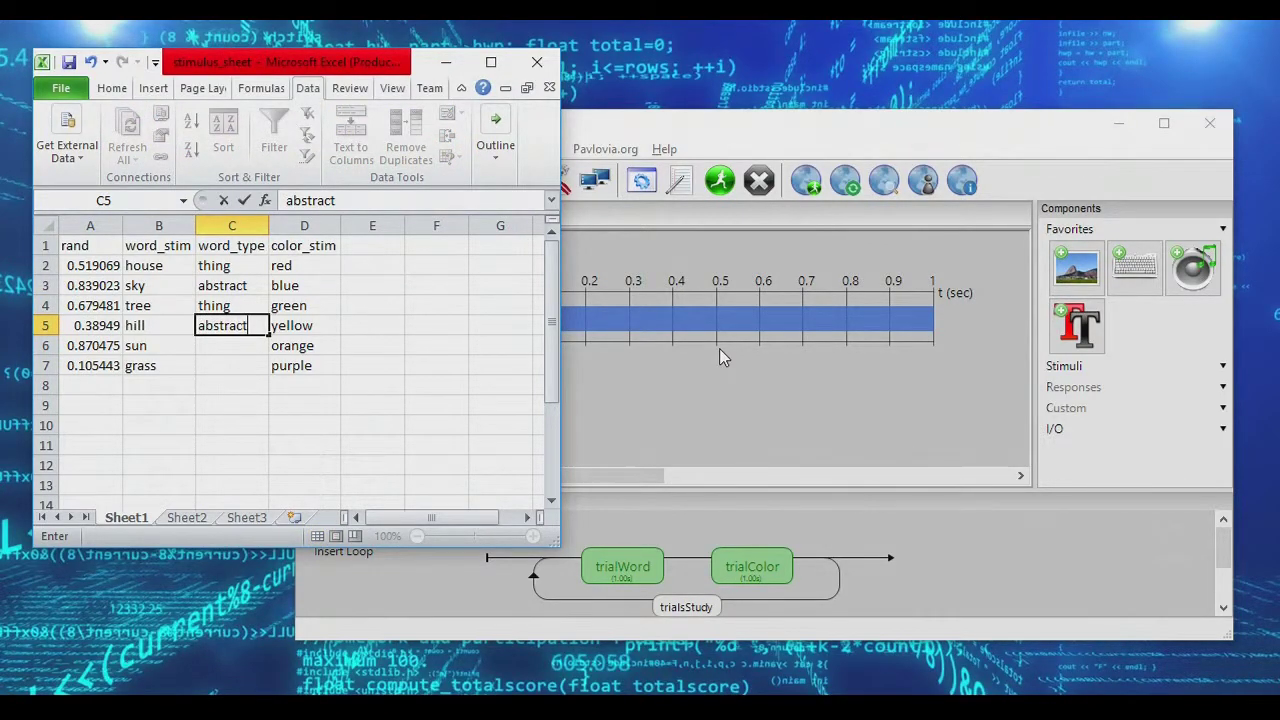
key(Return)
text(thing)
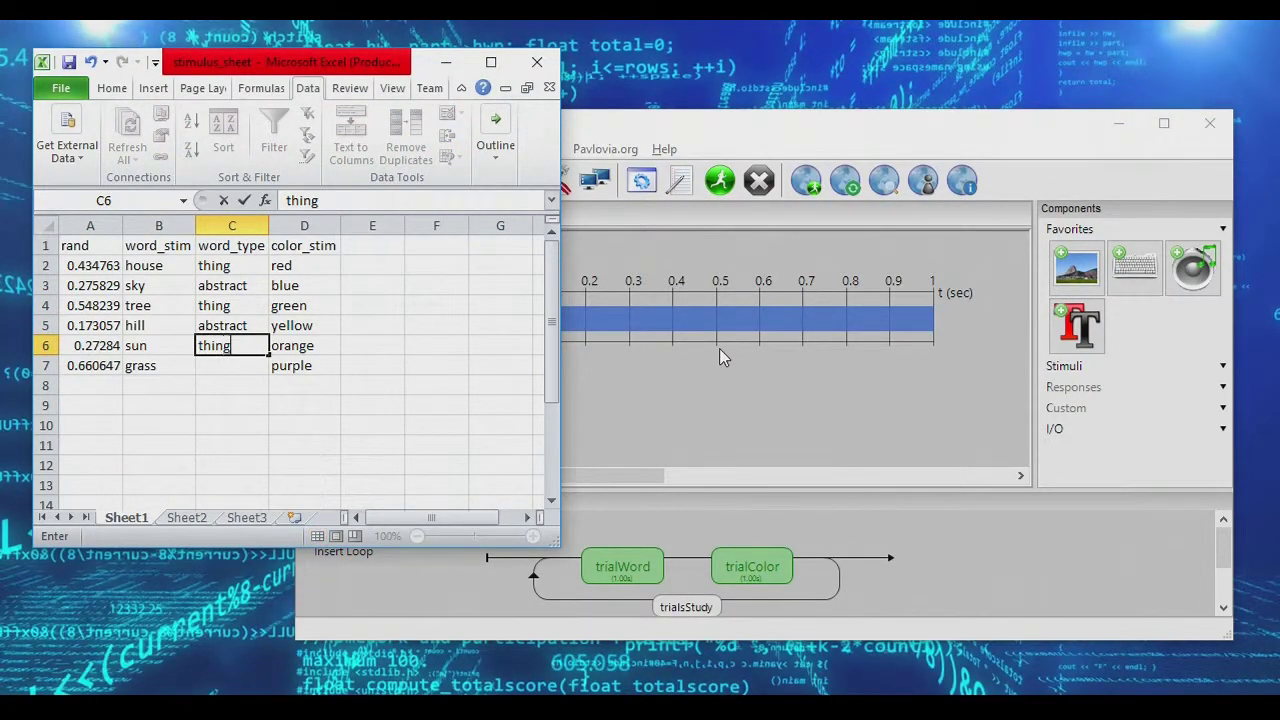
key(Return)
text(gr)
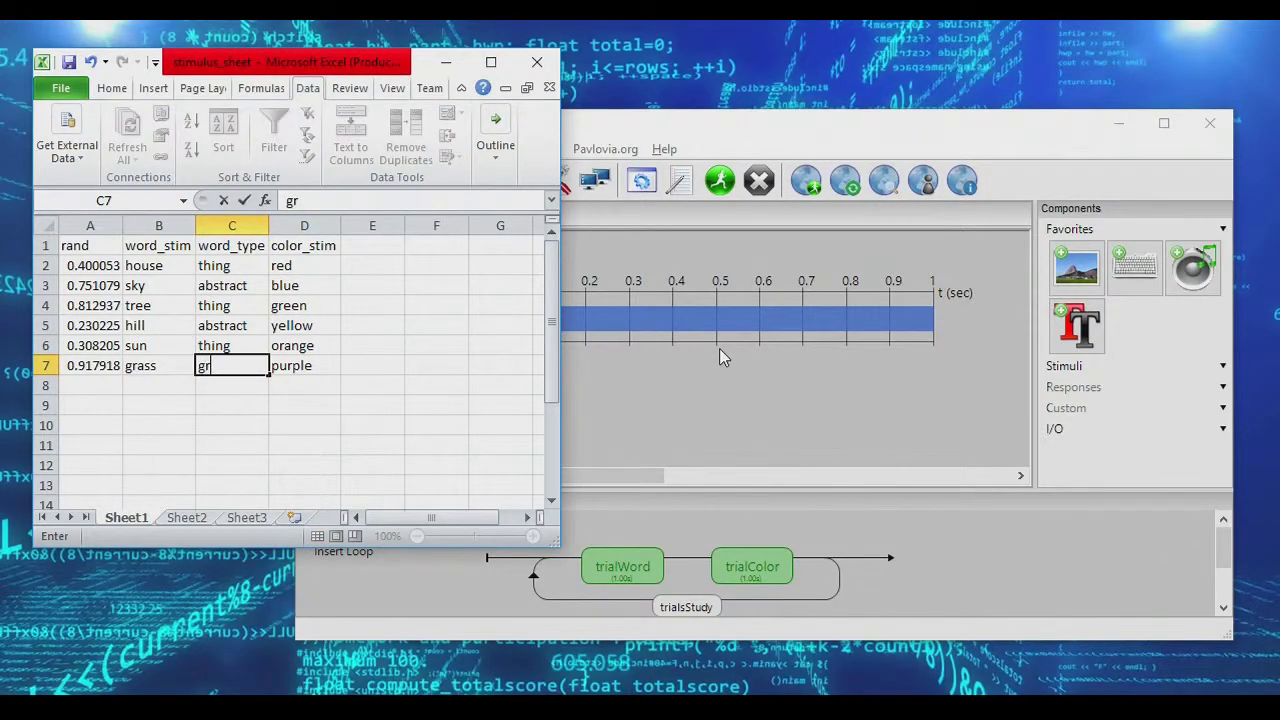
text(abstract)
key(Return)
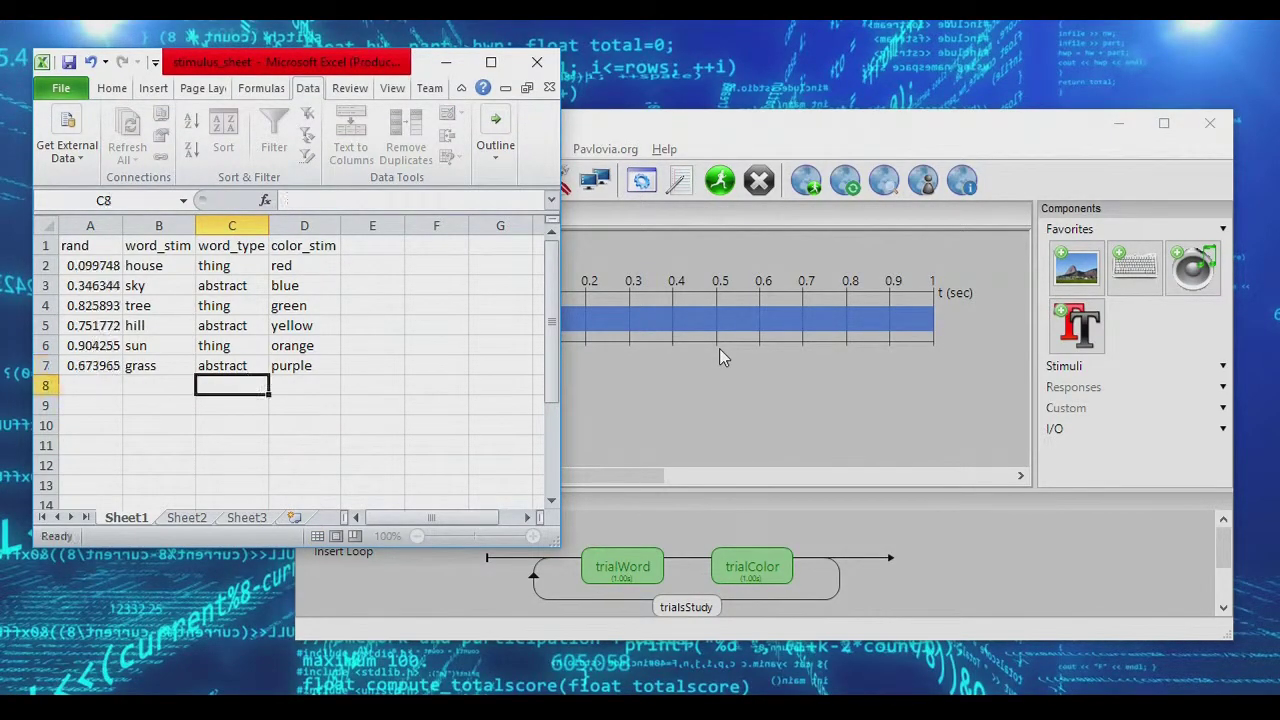
Step: Try sorting only the rand and word_stim columns in ascending order twice, leaving the word_type column out of the selection
drag(158, 266, 223, 286)
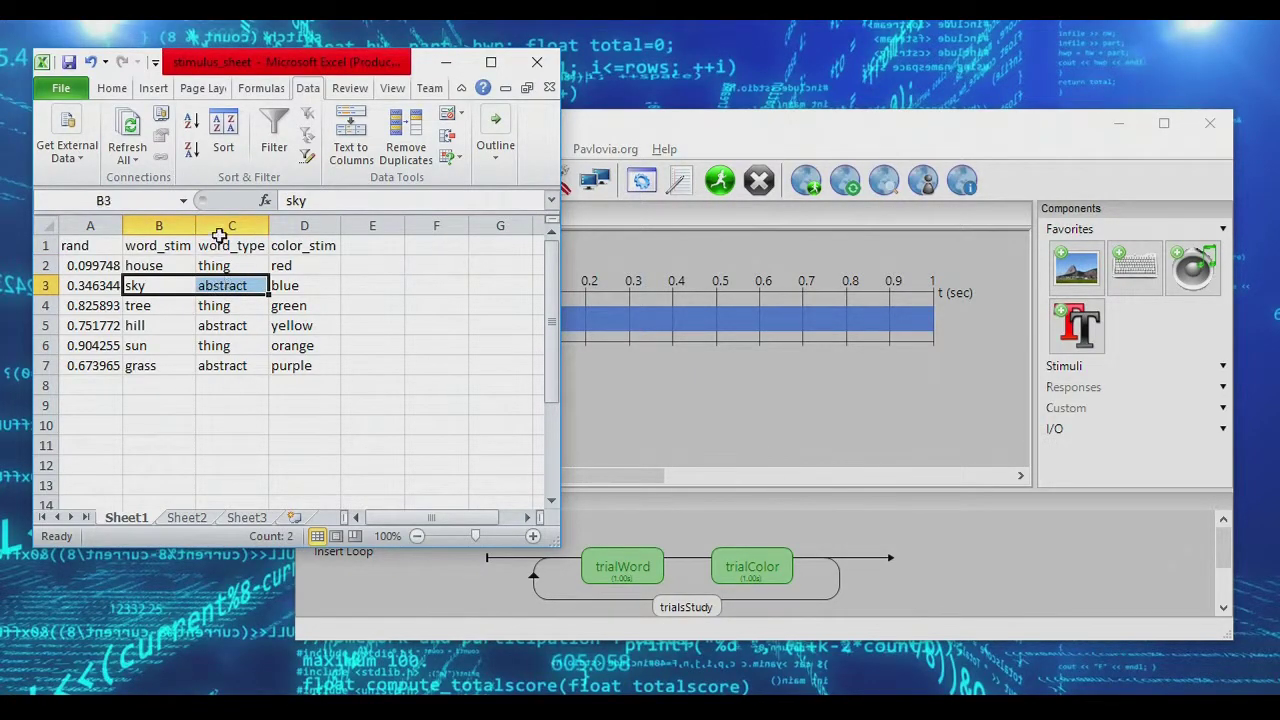
click(158, 246)
click(231, 246)
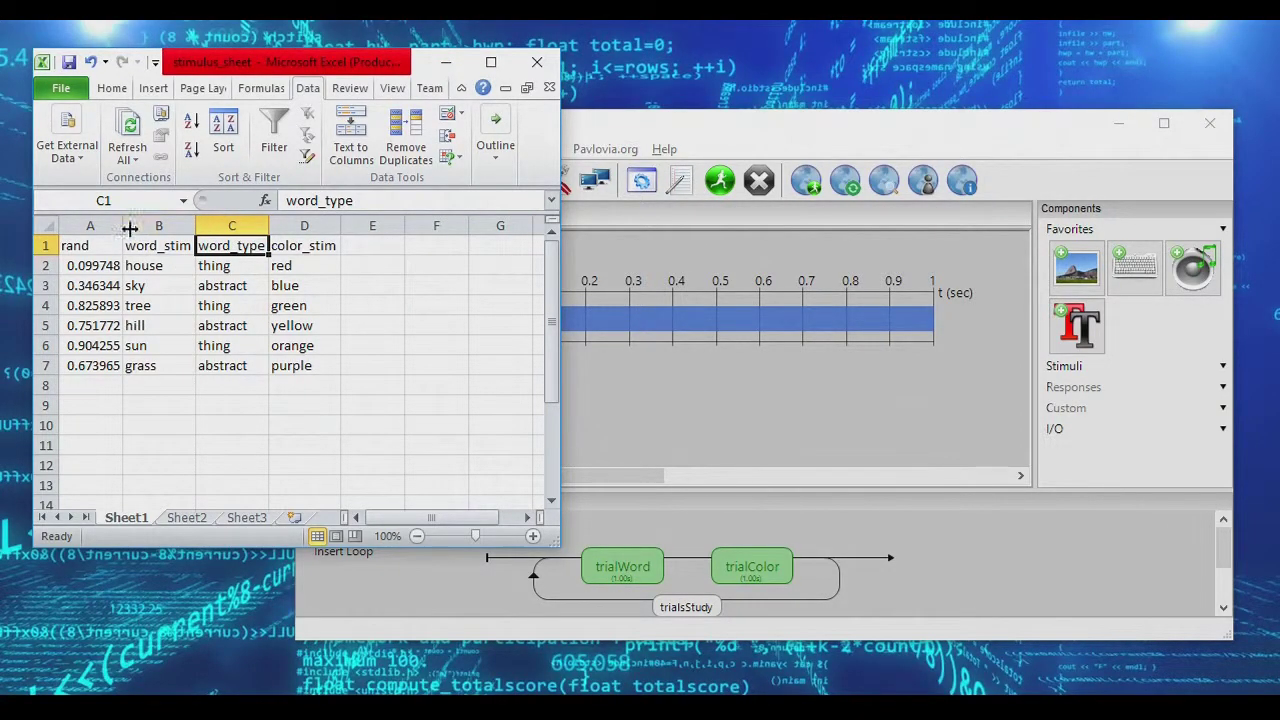
drag(90, 226, 190, 226)
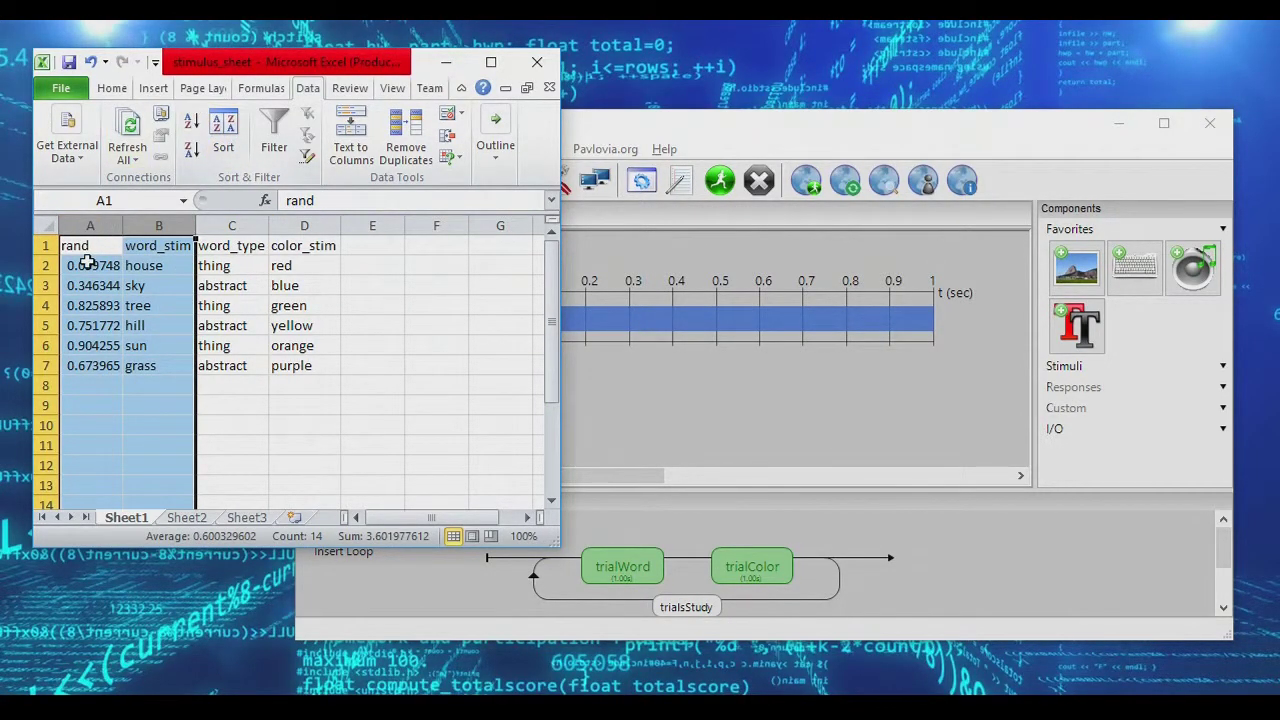
click(192, 125)
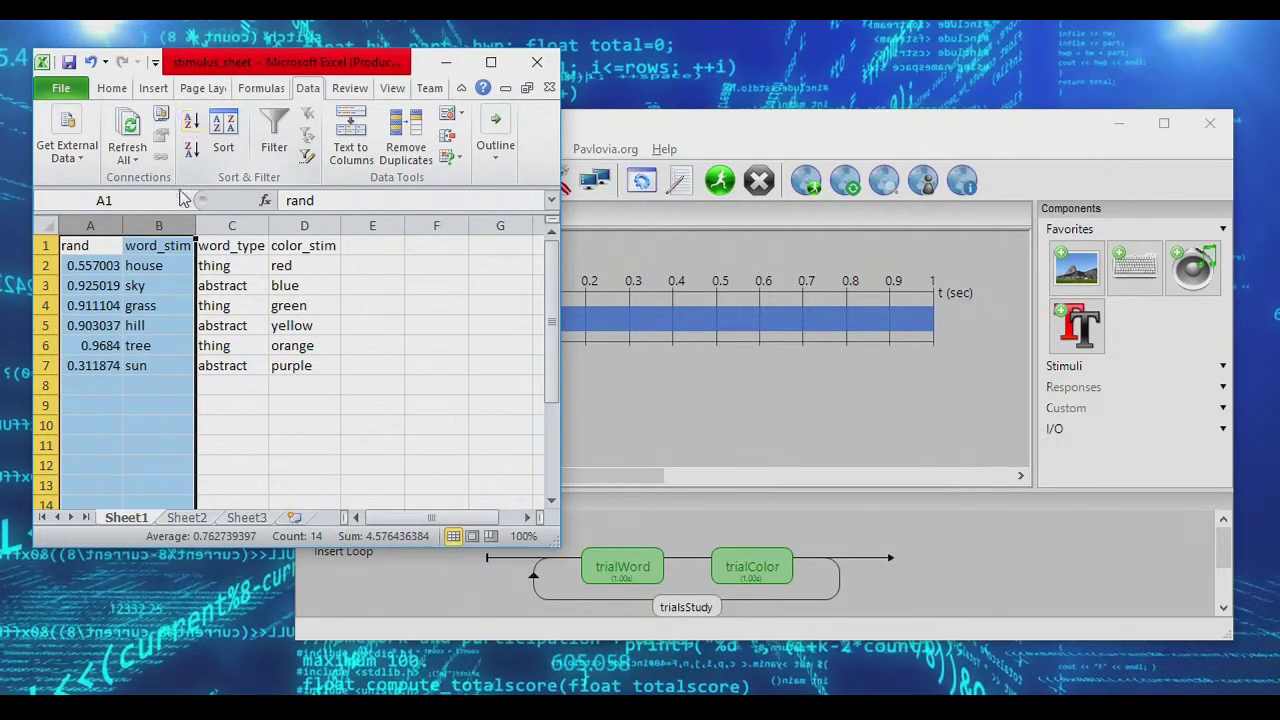
click(192, 125)
click(285, 453)
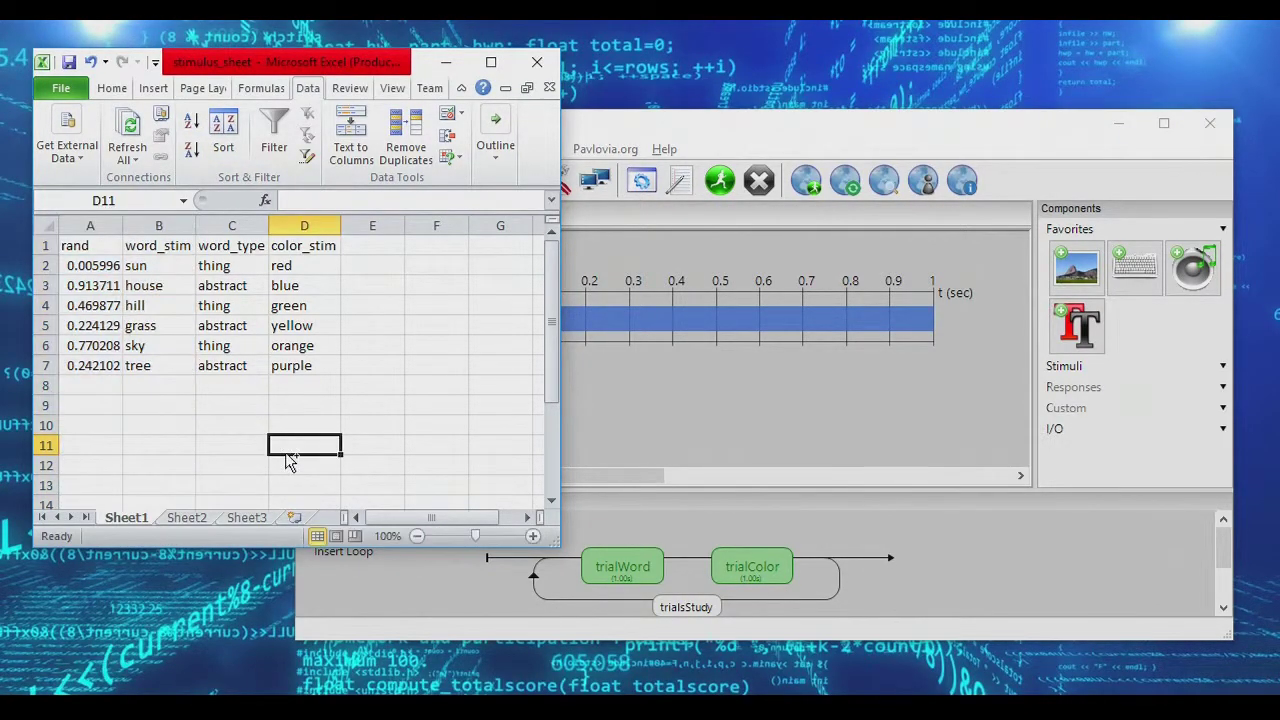
Step: Undo both sorts of the rand and word_stim columns
key(ctrl+z)
key(ctrl+z)
click(258, 408)
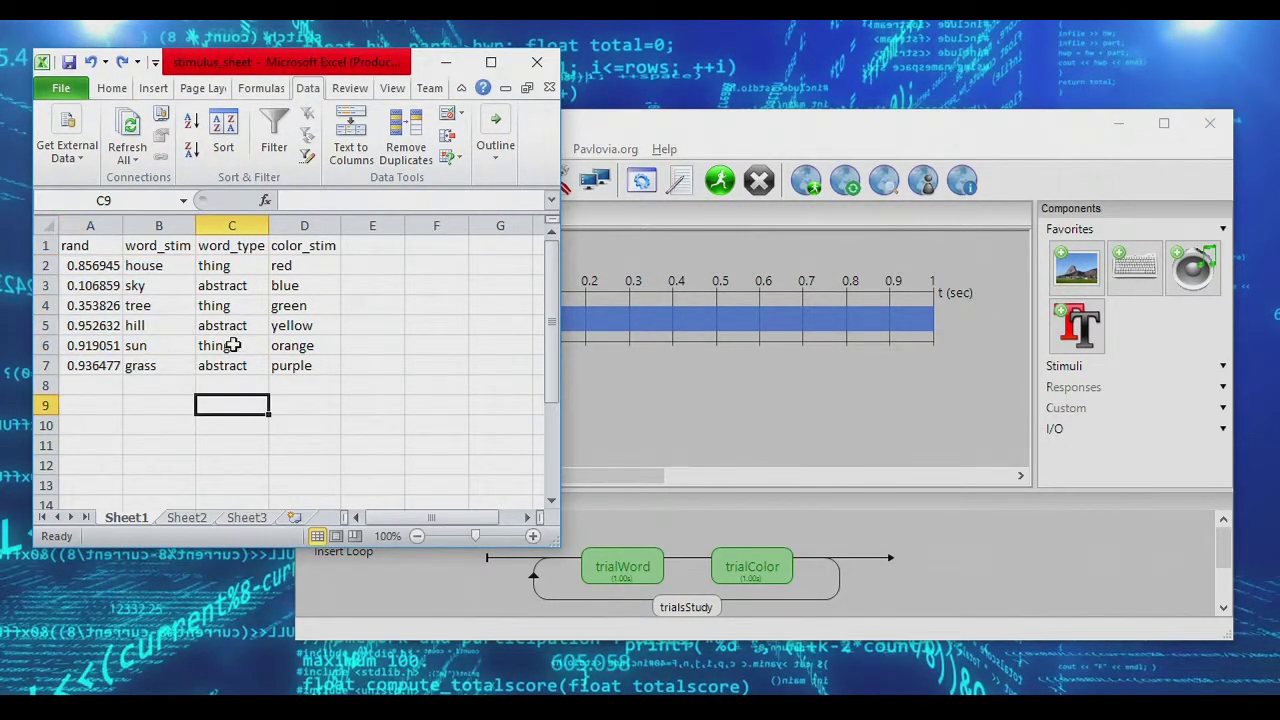
Step: Shuffle the words with their types by repeatedly sorting columns A to C together in ascending order by rand
click(86, 222)
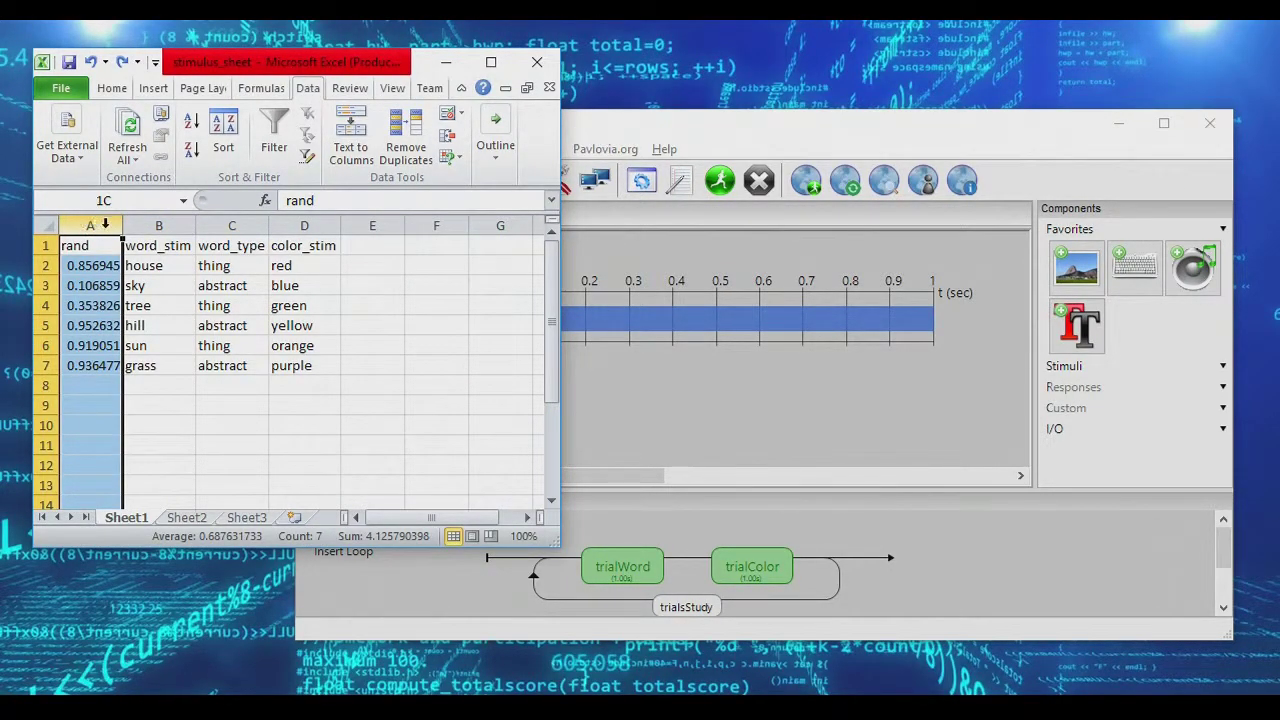
drag(108, 226, 232, 222)
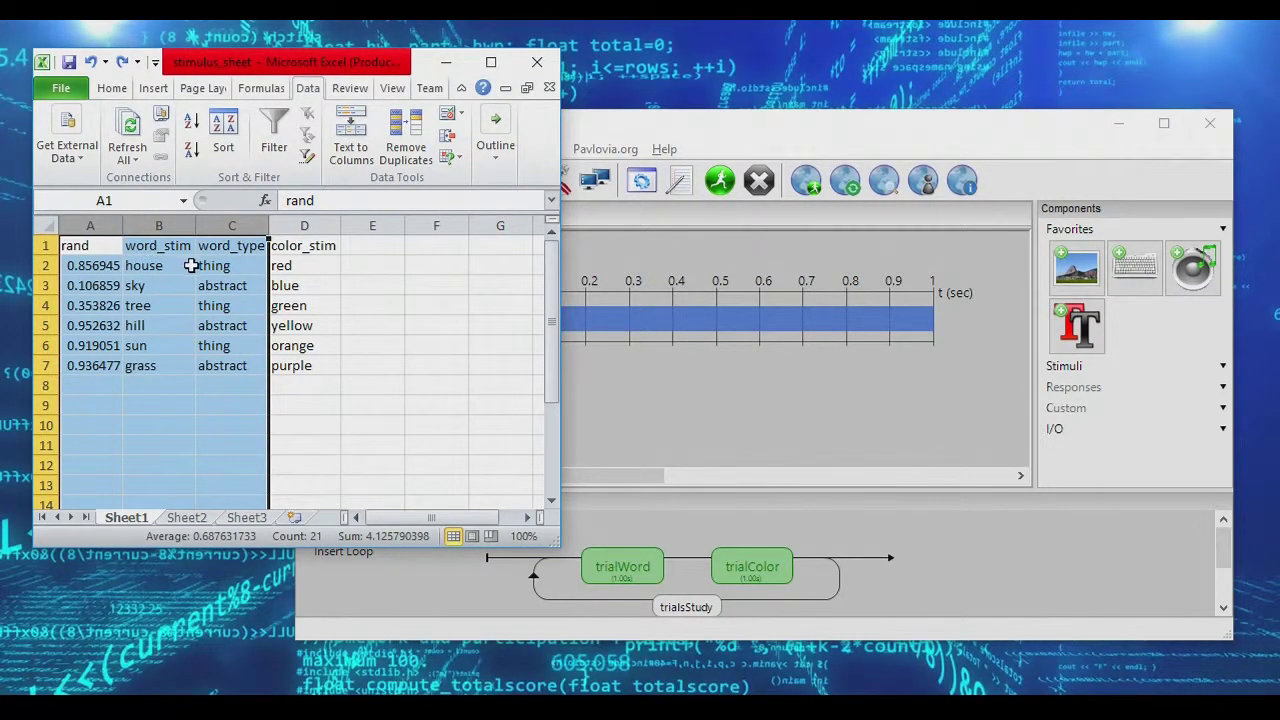
click(191, 120)
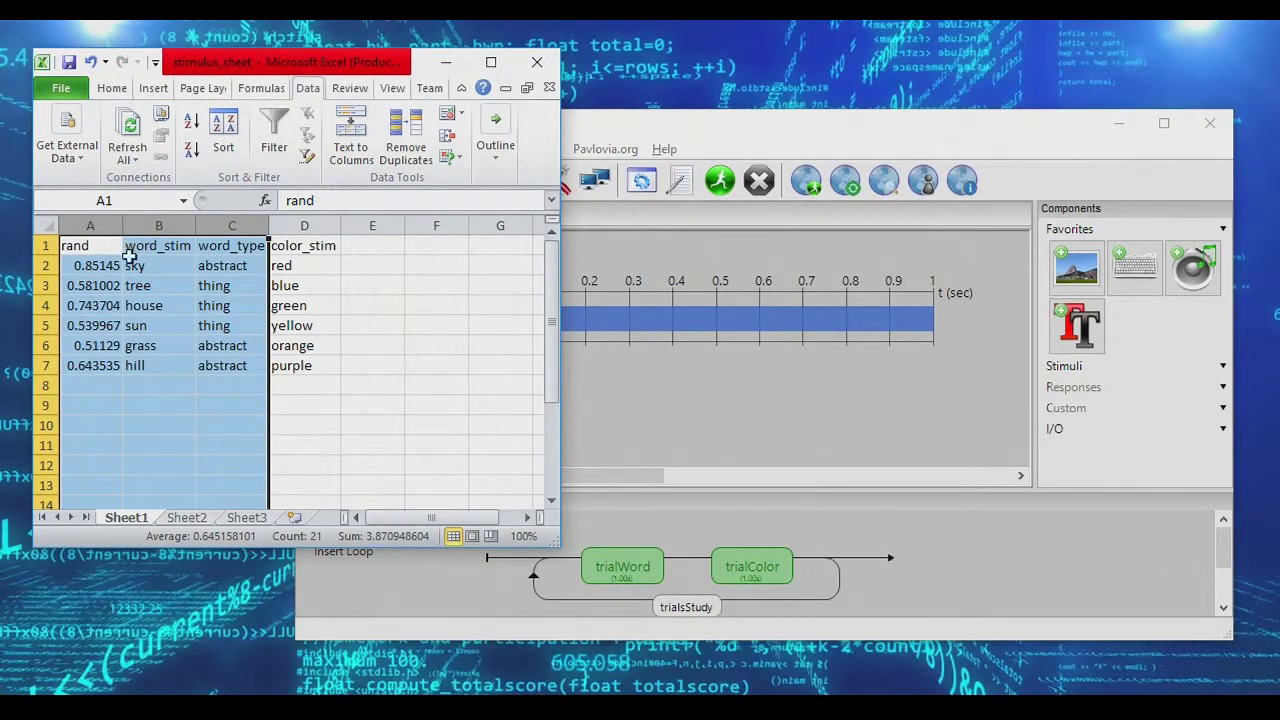
click(190, 122)
click(190, 122)
click(190, 122)
click(190, 122)
click(190, 122)
click(190, 122)
click(190, 122)
click(190, 122)
click(190, 122)
click(190, 122)
click(190, 122)
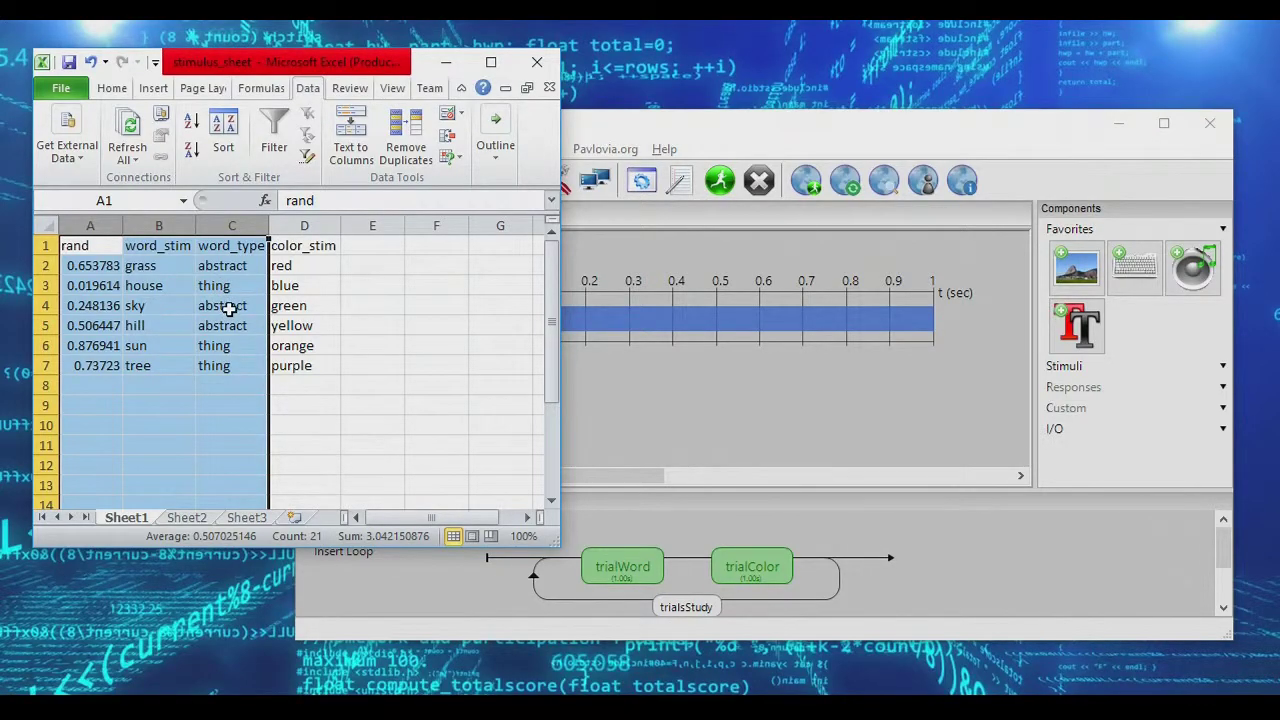
click(190, 122)
click(190, 122)
click(190, 122)
drag(157, 262, 216, 270)
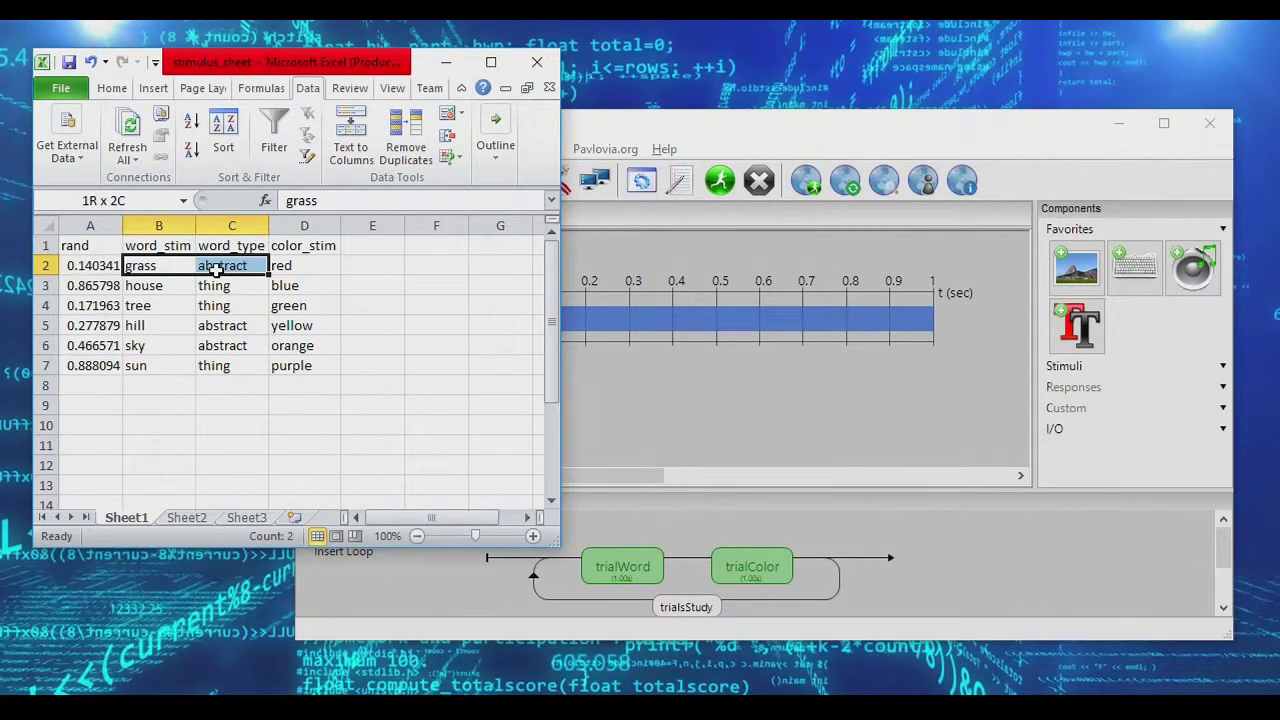
Step: Insert a new column before color_stim and give it the header rand2
drag(220, 224, 88, 222)
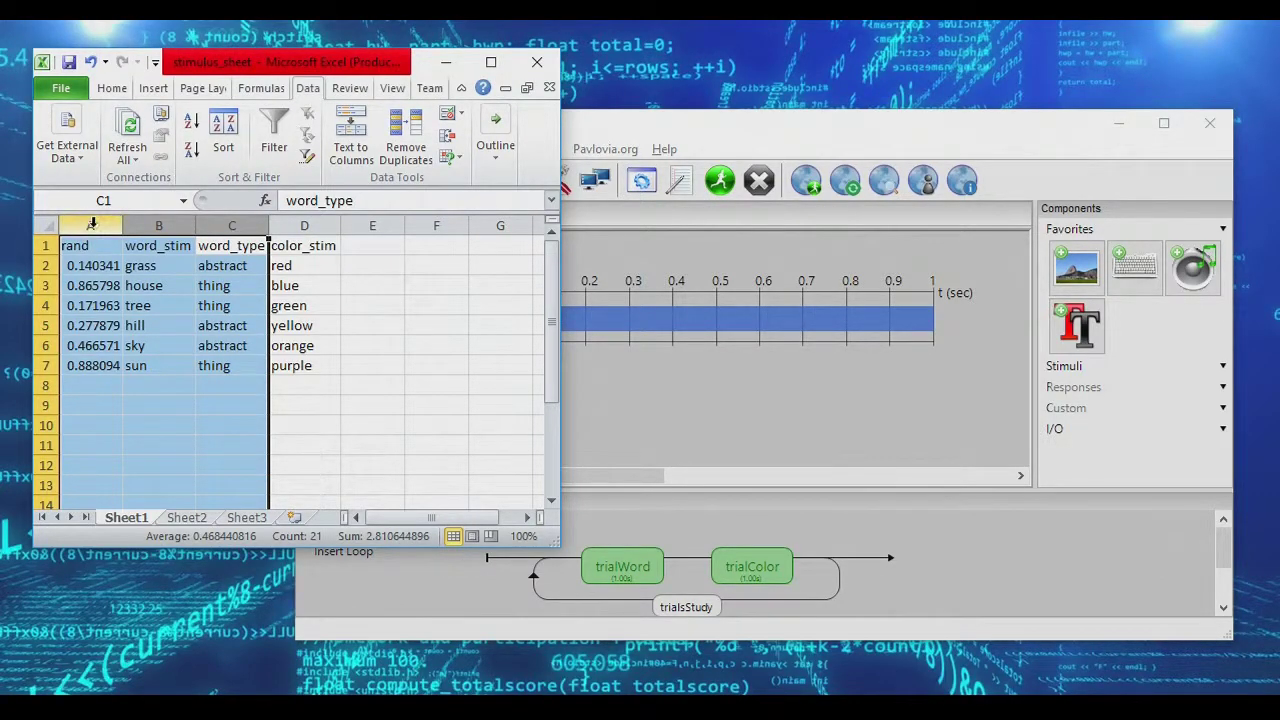
click(91, 224)
right_click(302, 225)
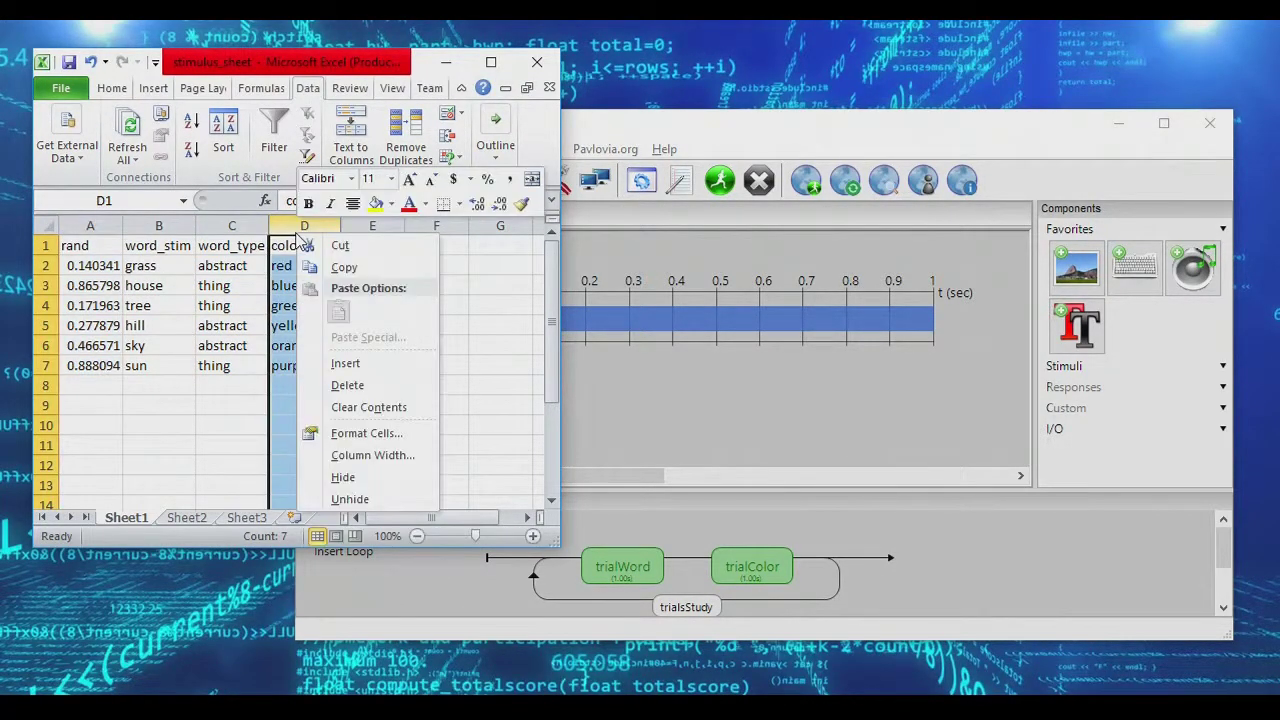
click(347, 366)
click(307, 249)
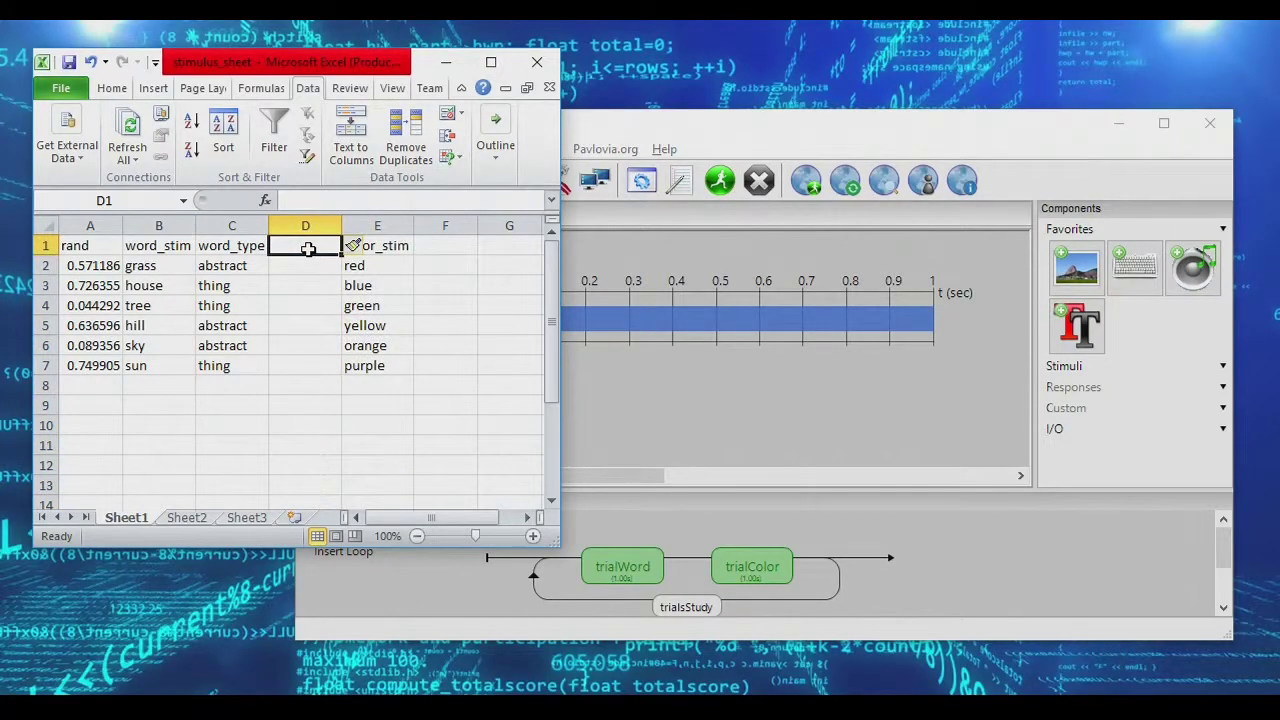
text(rand2)
key(Return)
Step: Enter =rand() in D2 and copy the formula down through D7
text(=rand())
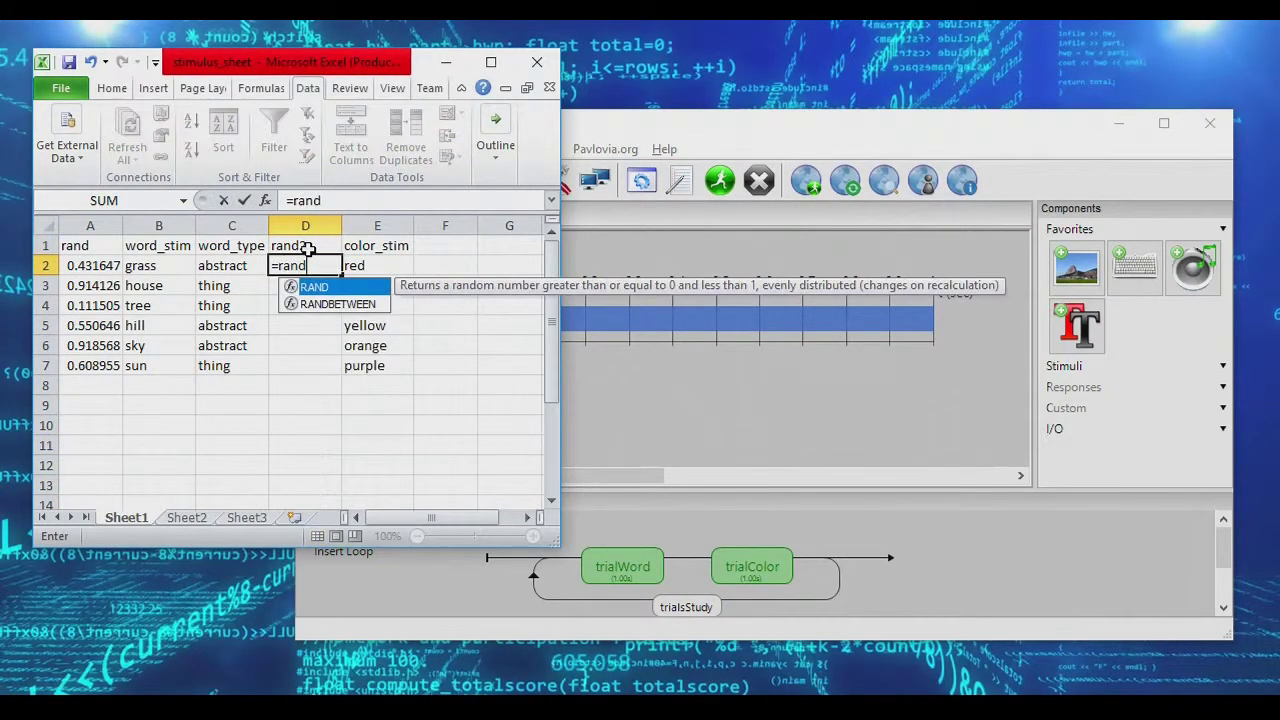
key(ctrl+Return)
key(ctrl+c)
key(shift+Down)
key(shift+Down)
key(shift+Down)
key(shift+Down)
key(shift+Down)
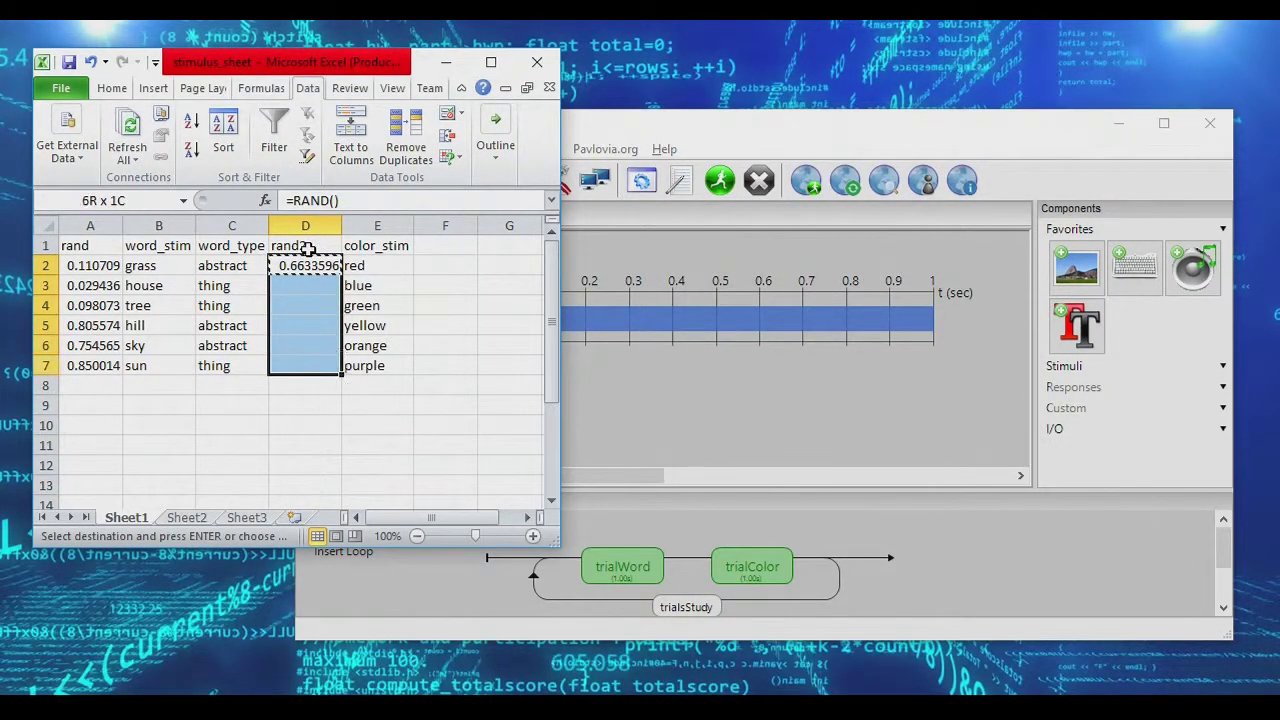
key(ctrl+v)
key(Right)
click(307, 248)
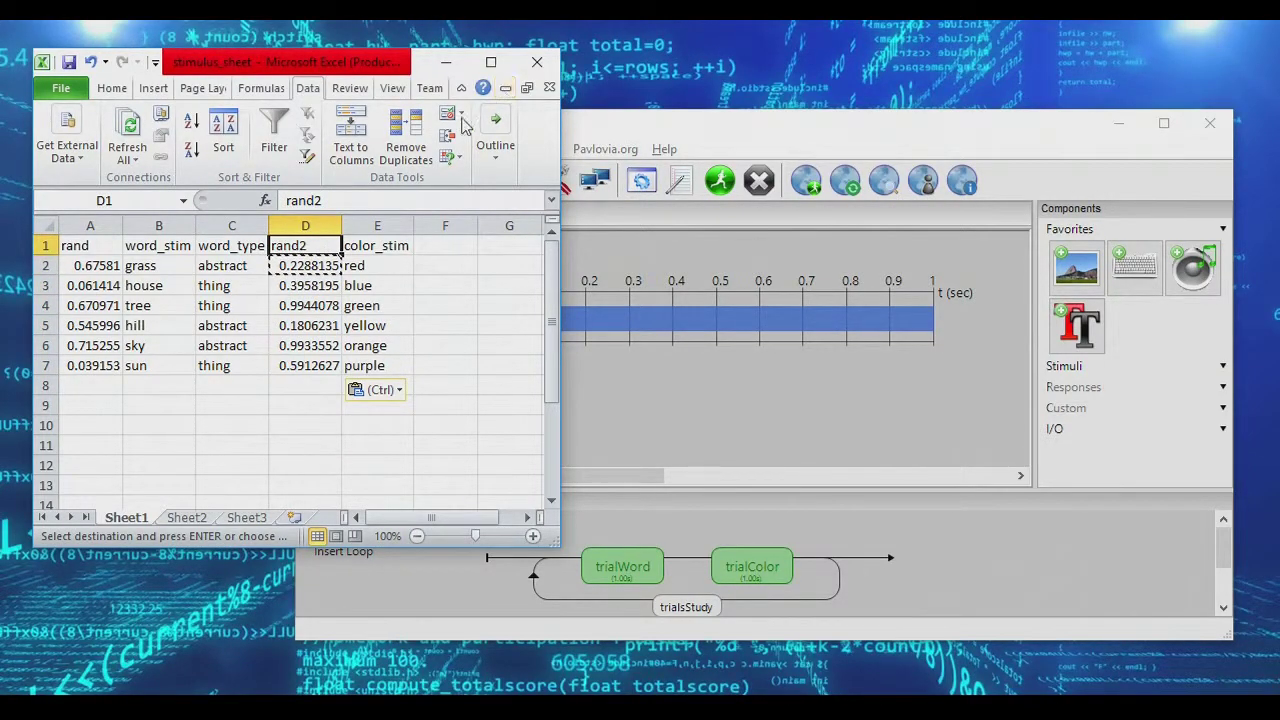
Step: Shuffle the colors by repeatedly sorting the rand2 and color_stim columns together in ascending order by rand2
click(321, 214)
drag(321, 214, 377, 222)
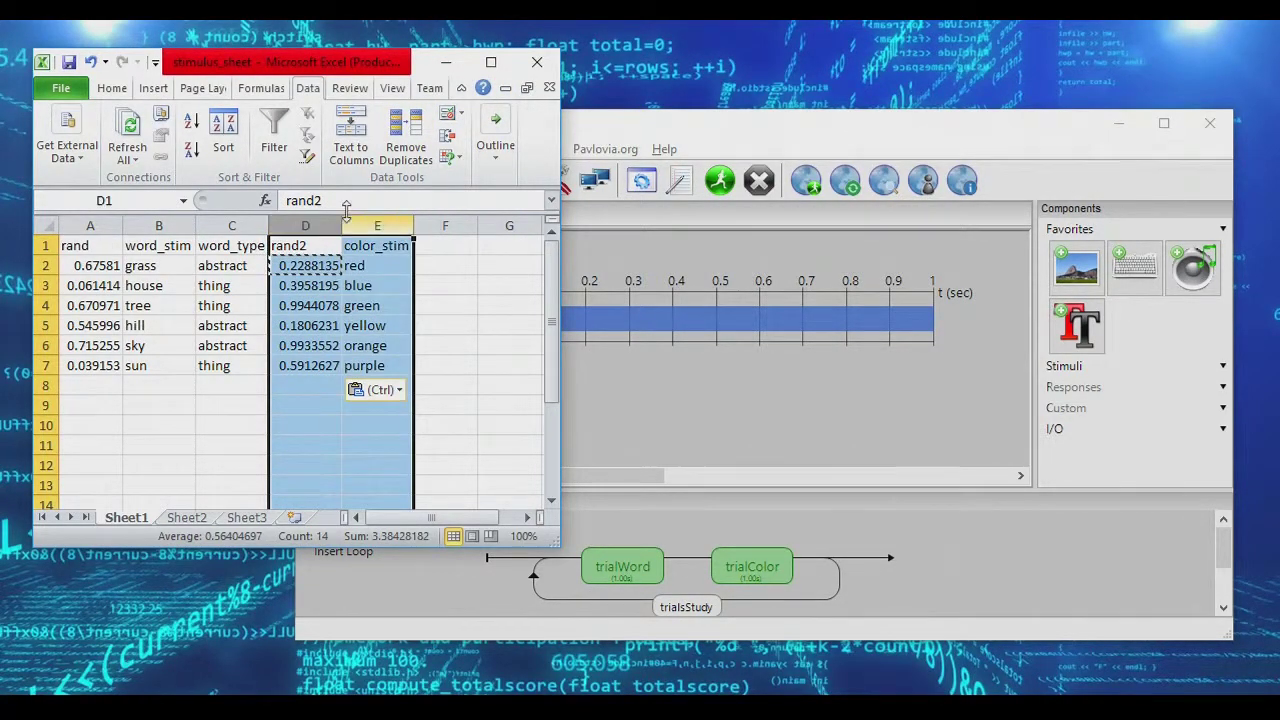
click(192, 121)
click(192, 121)
click(192, 121)
click(192, 121)
click(192, 121)
click(192, 121)
click(192, 121)
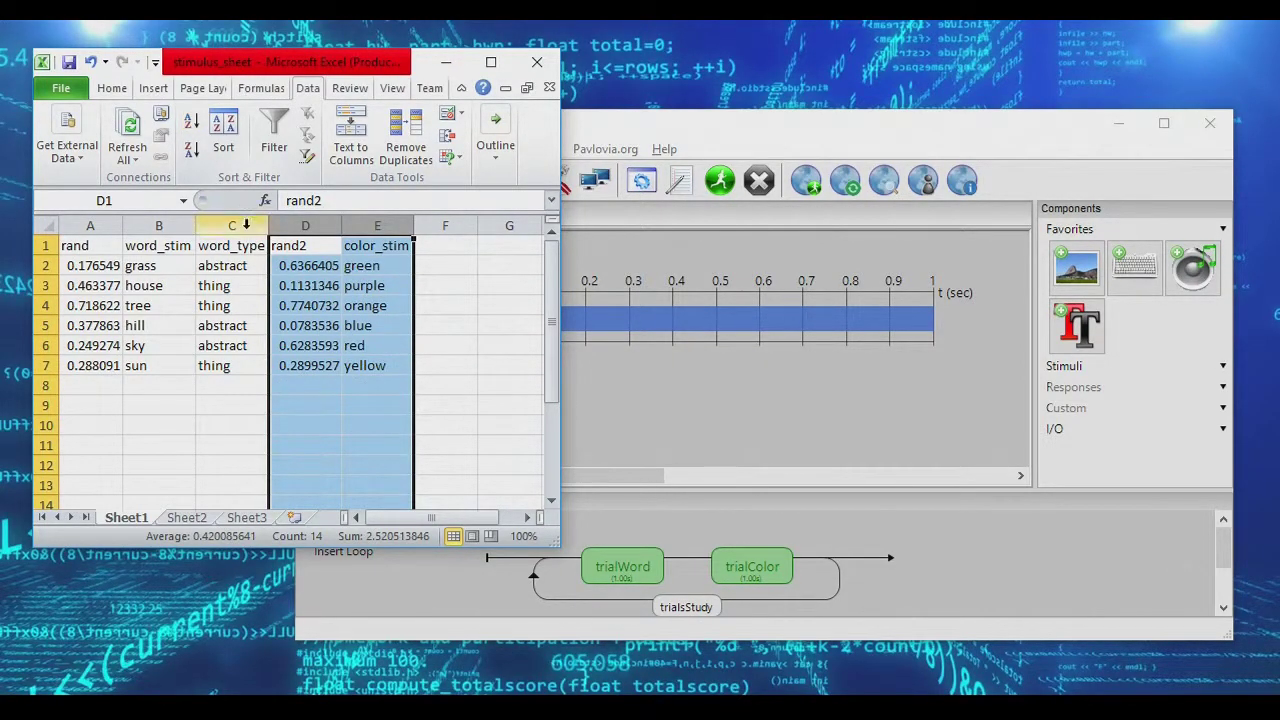
Step: Add a num_stim column after color_stim and fill F2 through F7 with the numbers 1 to 6
click(432, 250)
text(num)
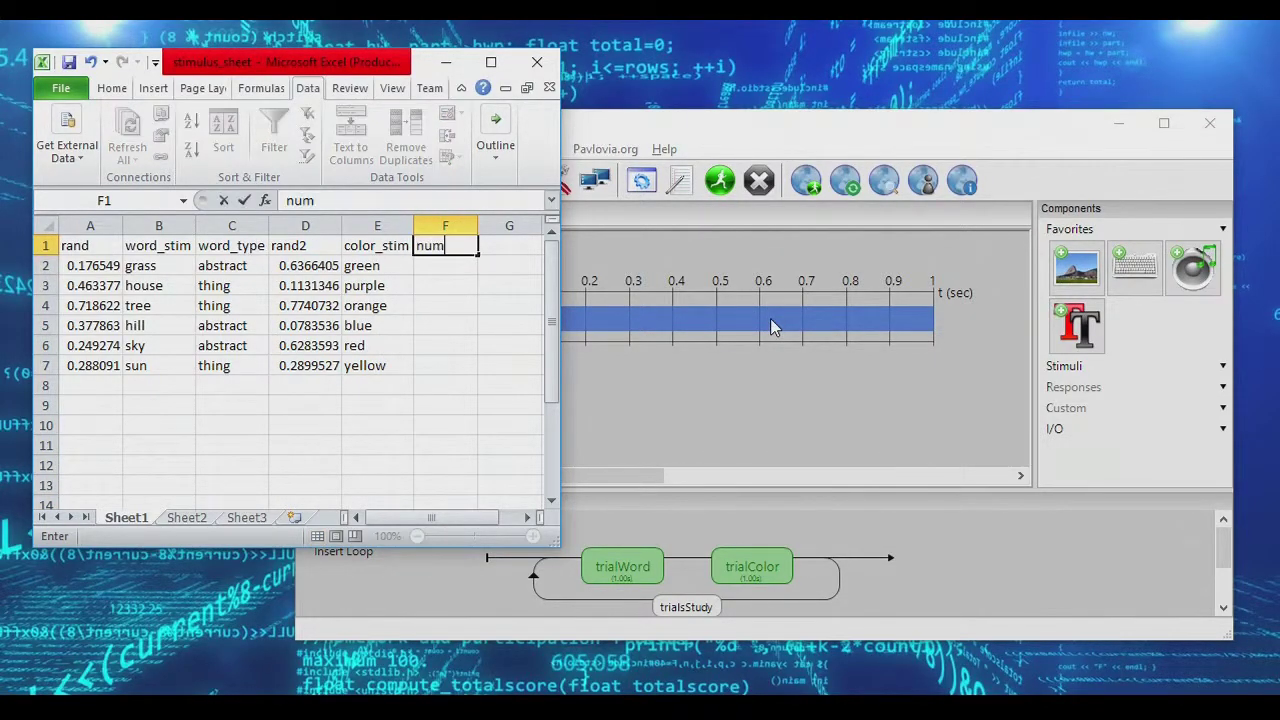
text(_stim)
key(Return)
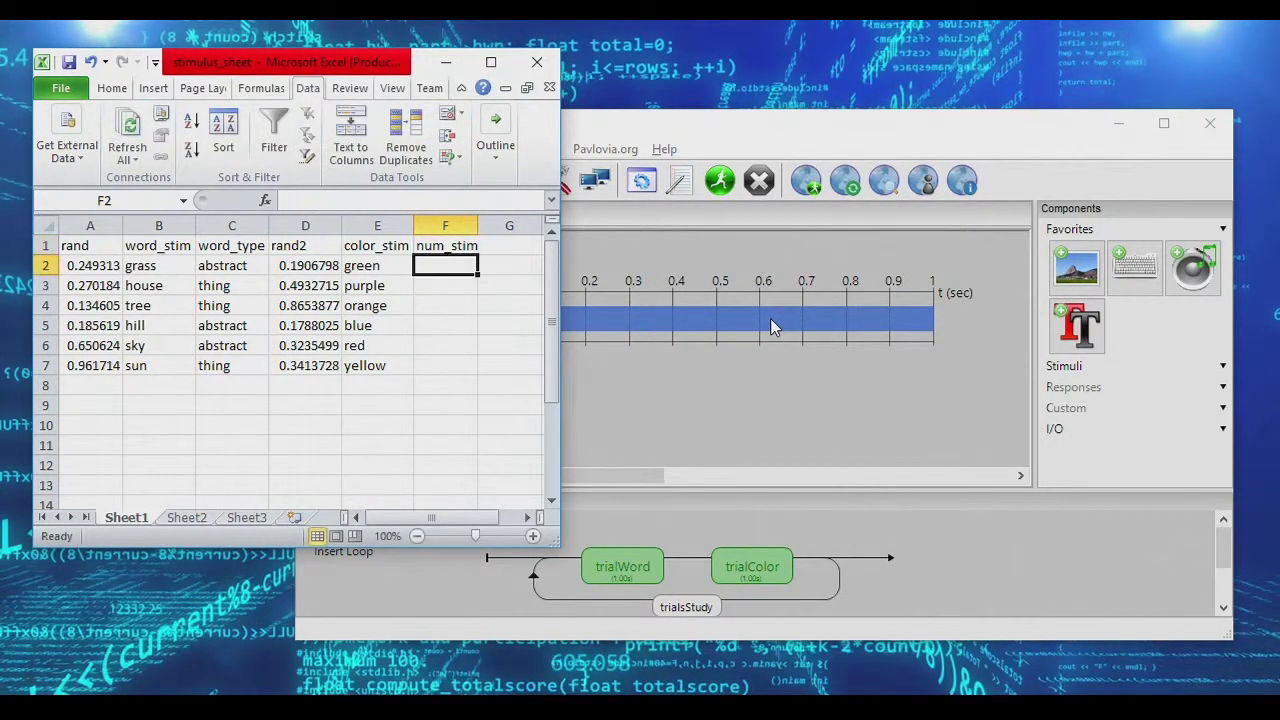
text(1 2 3 4 5)
key(Return)
text(6)
key(Return)
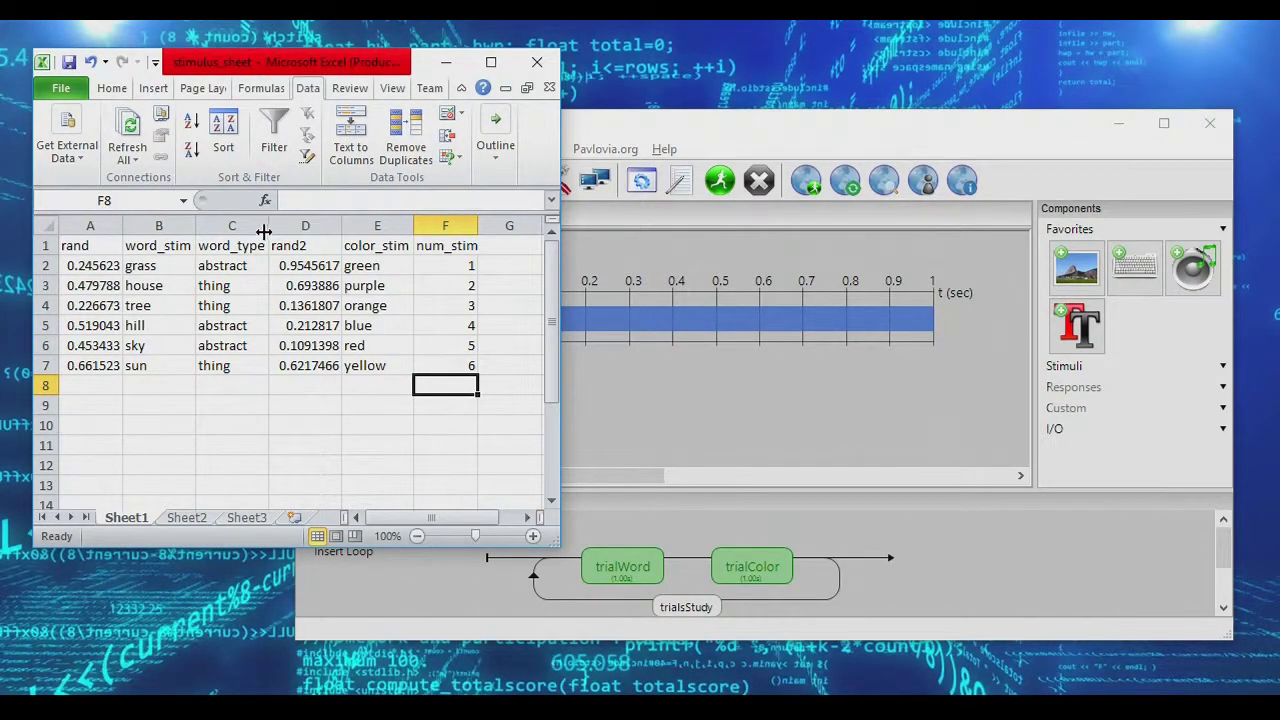
Step: Reshuffle rand, word_stim and word_type together with repeated ascending sorts, keeping the color_stim and num_stim columns out of the sort
drag(158, 226, 232, 226)
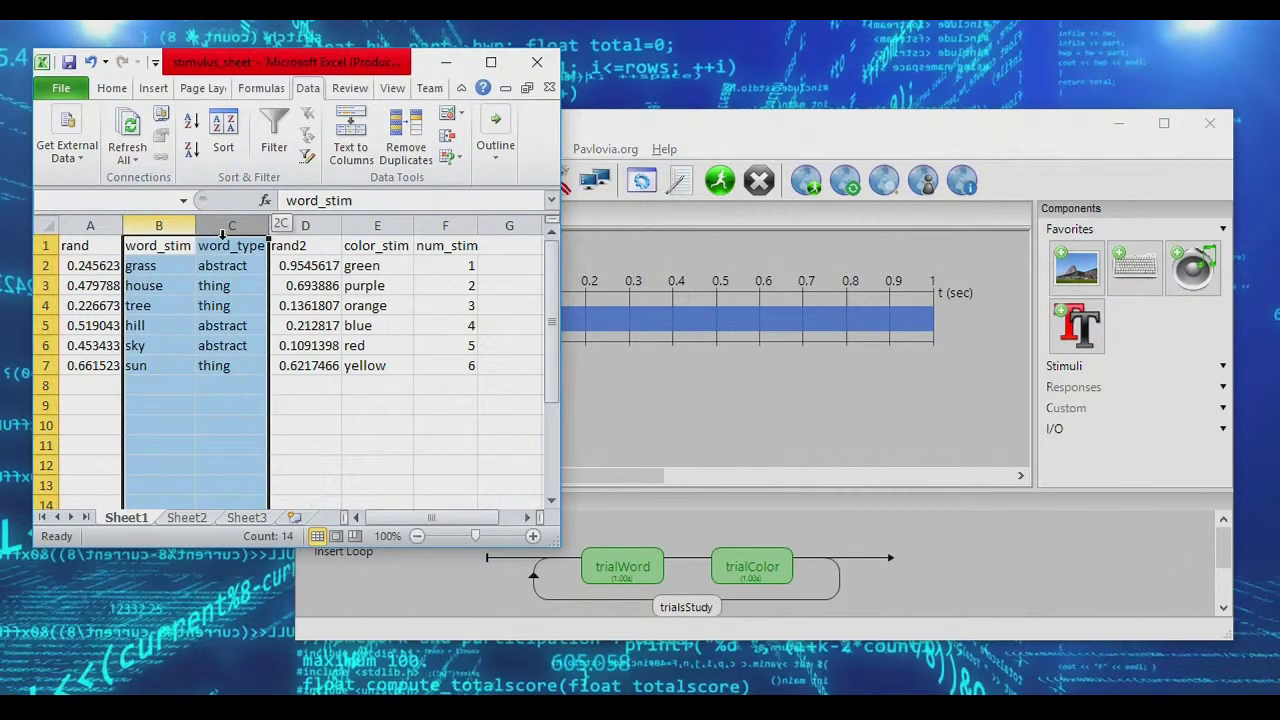
click(377, 226)
click(455, 226)
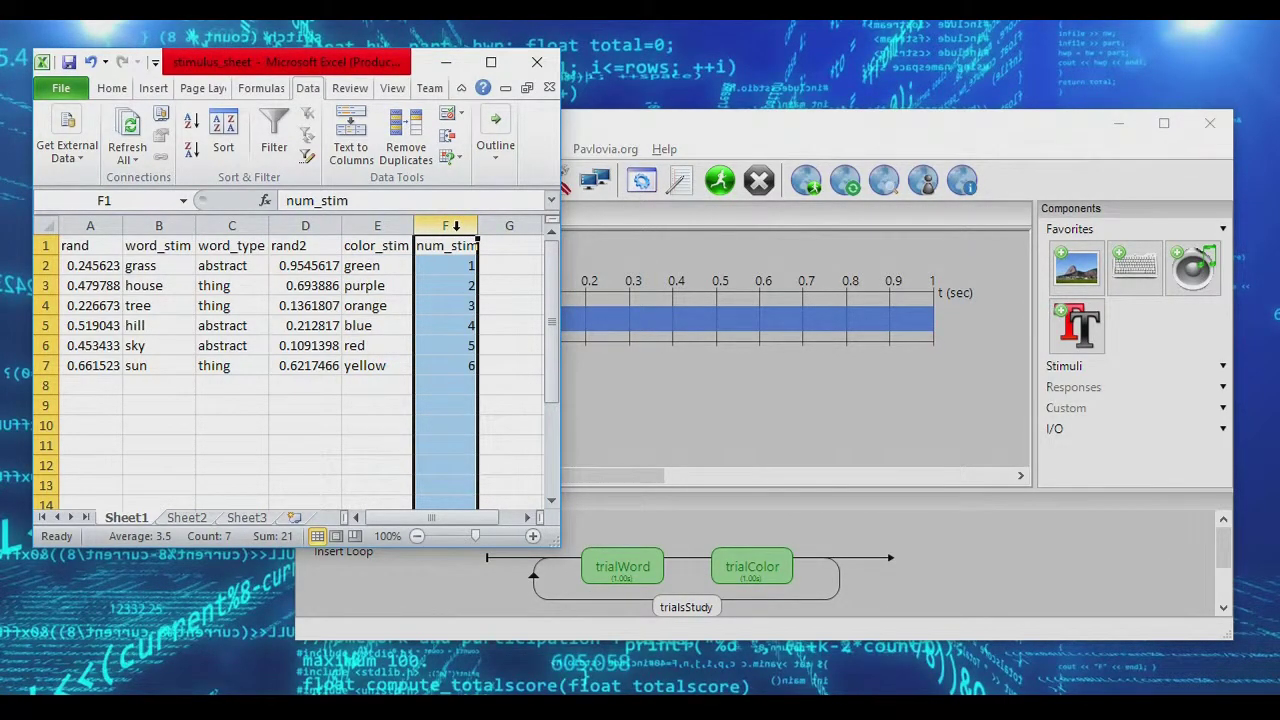
click(234, 224)
drag(234, 224, 90, 226)
click(192, 120)
click(192, 120)
click(192, 120)
click(192, 120)
click(192, 120)
click(380, 266)
drag(380, 266, 449, 289)
drag(232, 225, 90, 226)
click(192, 120)
Step: Reshuffle the color_stim column with its rand2 values through repeated ascending sorts, leaving num_stim out of the selection
click(313, 222)
drag(313, 219, 377, 224)
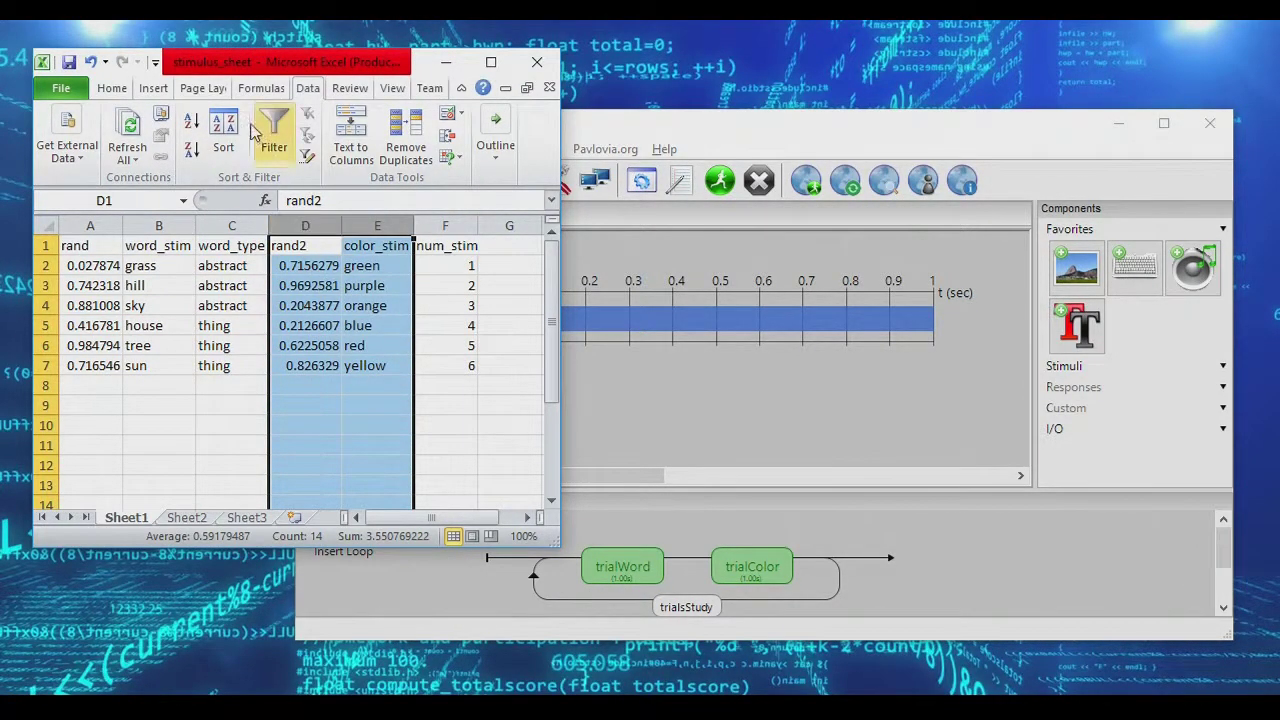
click(191, 121)
click(191, 121)
click(191, 121)
click(191, 121)
click(191, 121)
click(191, 121)
click(191, 121)
click(191, 121)
click(191, 121)
click(191, 121)
click(191, 121)
click(191, 121)
click(191, 121)
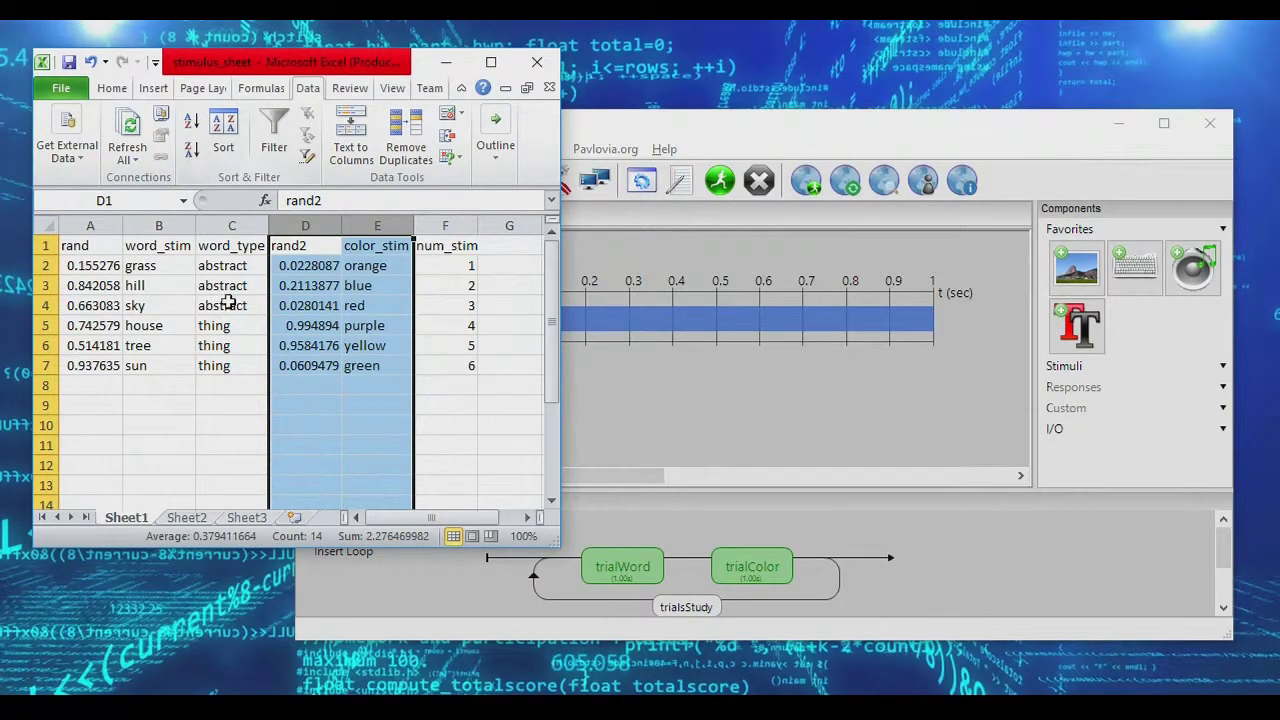
Step: Check the order of the word_type entries, and sort columns A to C by rand in ascending order two more times
drag(220, 265, 217, 363)
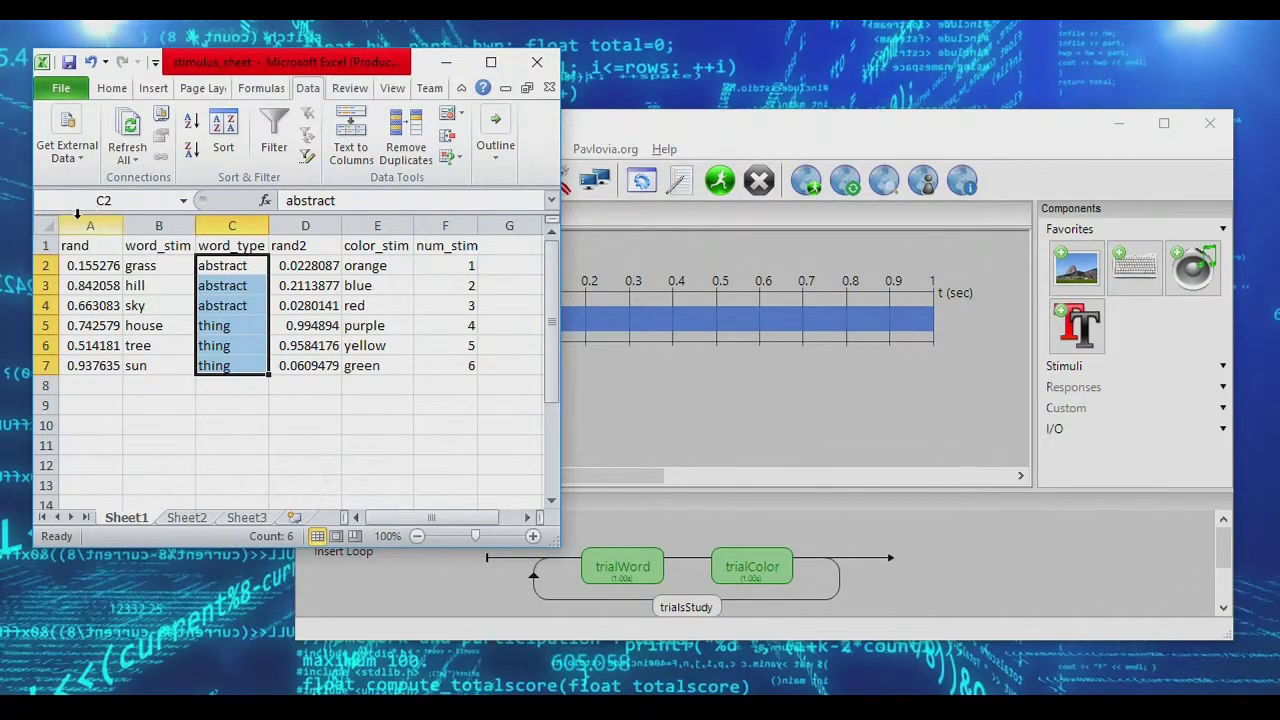
drag(78, 225, 262, 225)
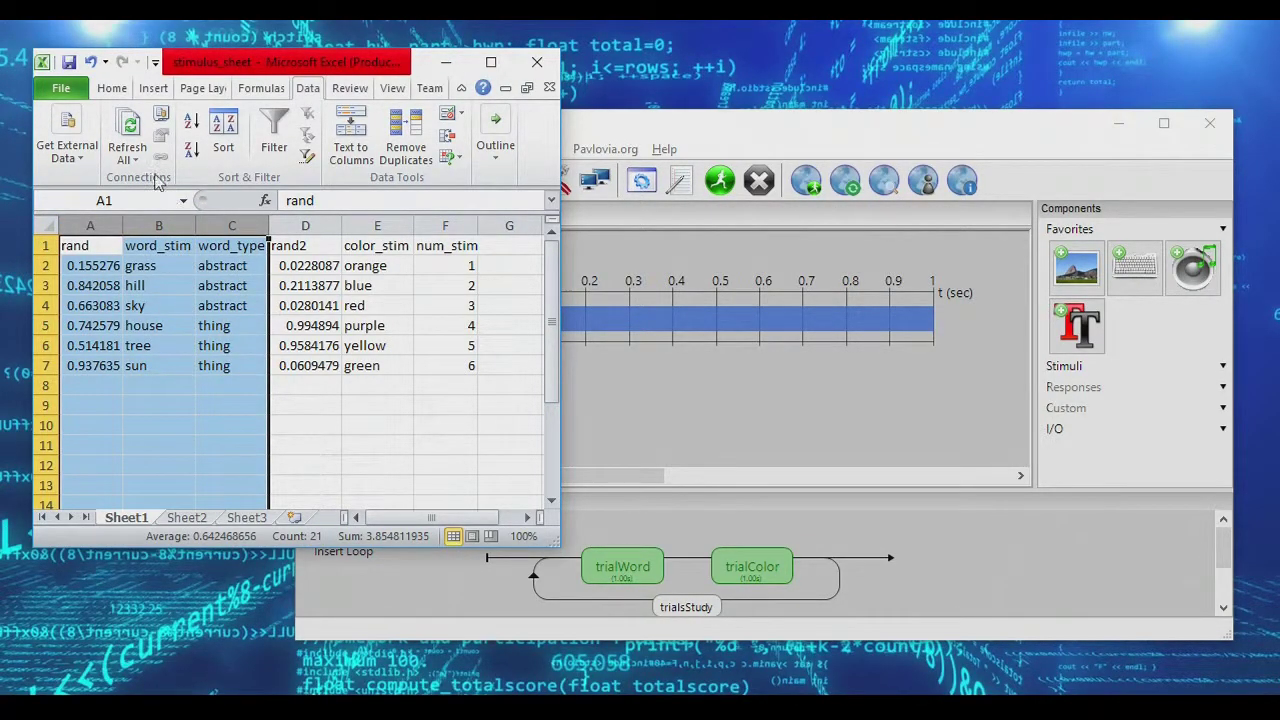
click(190, 120)
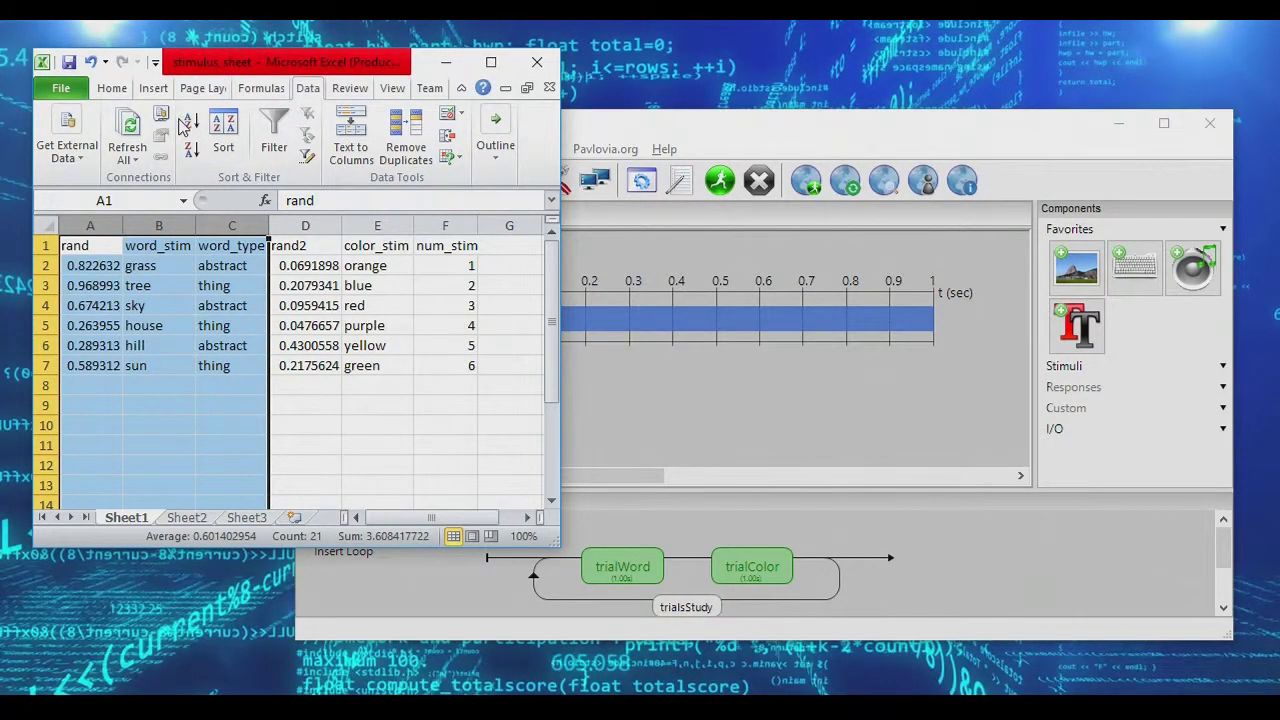
click(190, 120)
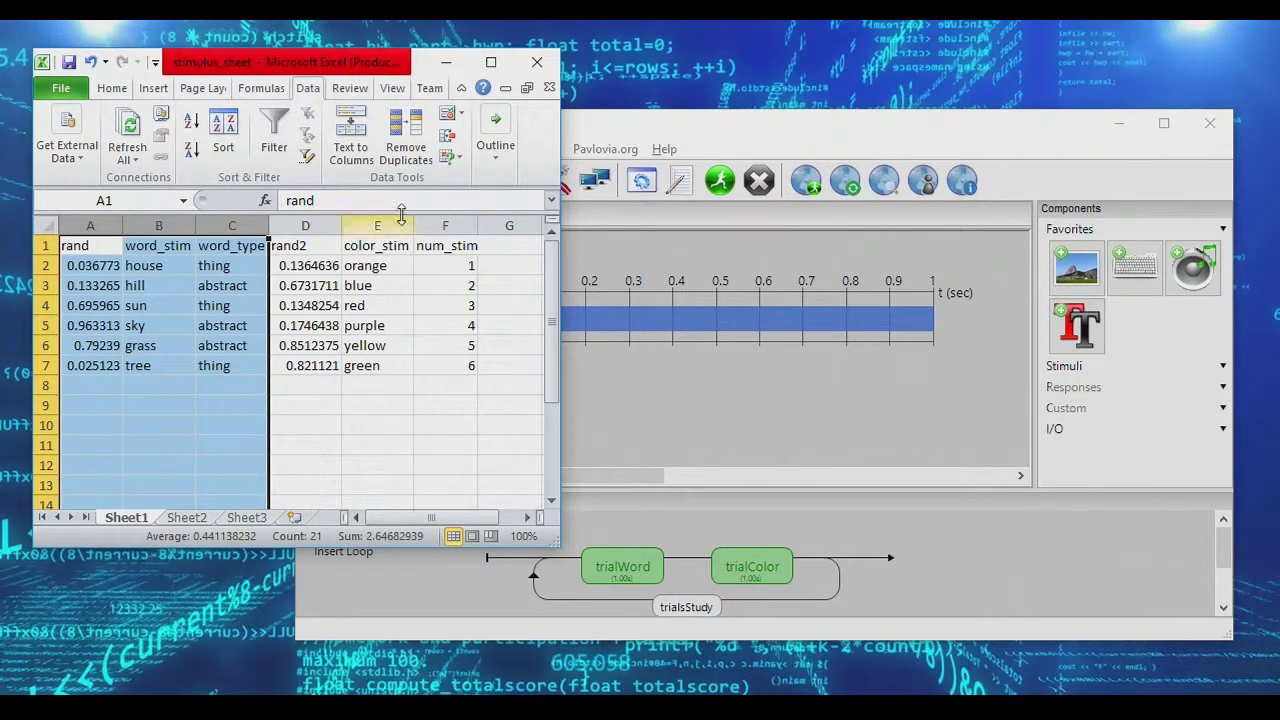
click(442, 222)
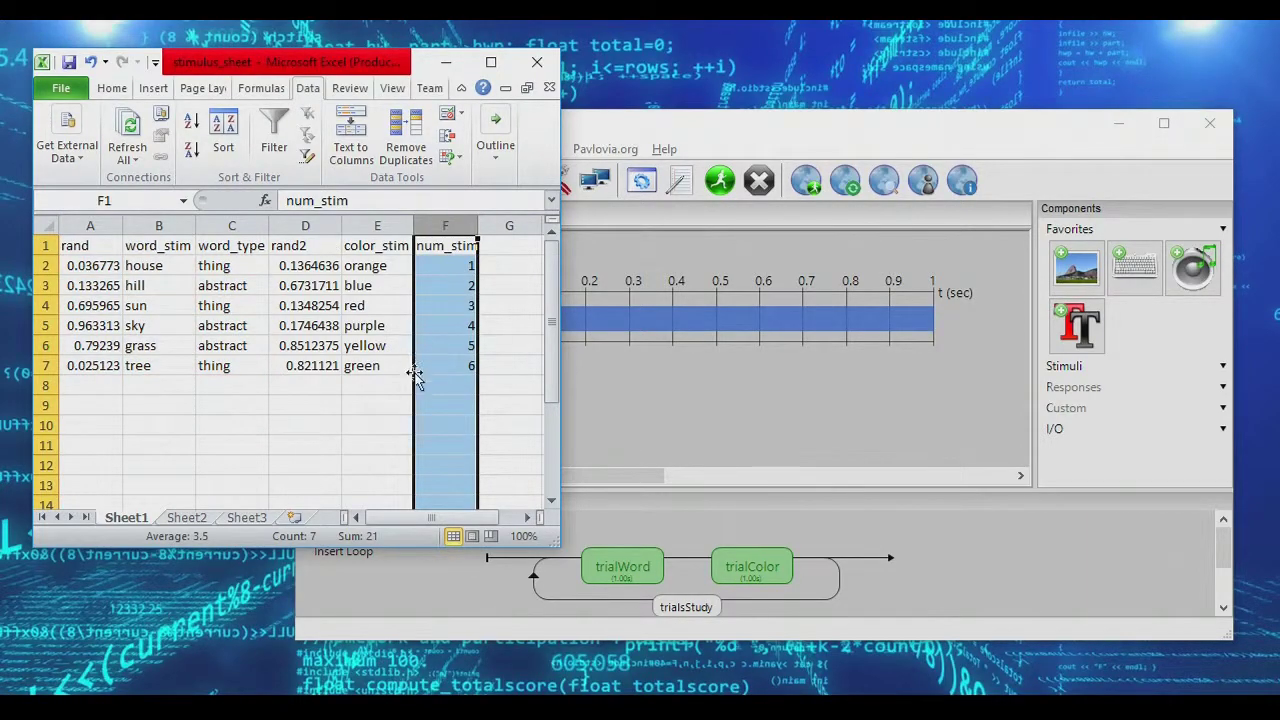
click(362, 459)
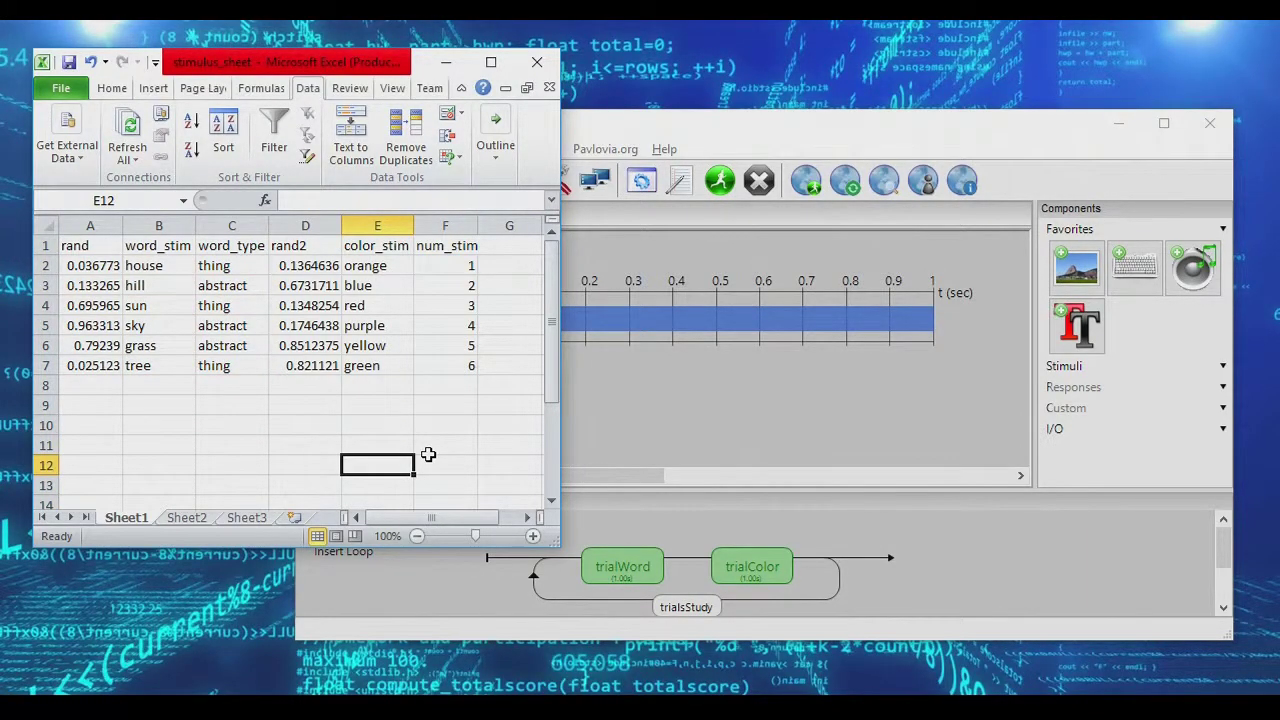
Step: Switch to PsychoPy to view the trialWord and trialColor routines, and compare them with the word and color columns in the Excel sheet
click(604, 561)
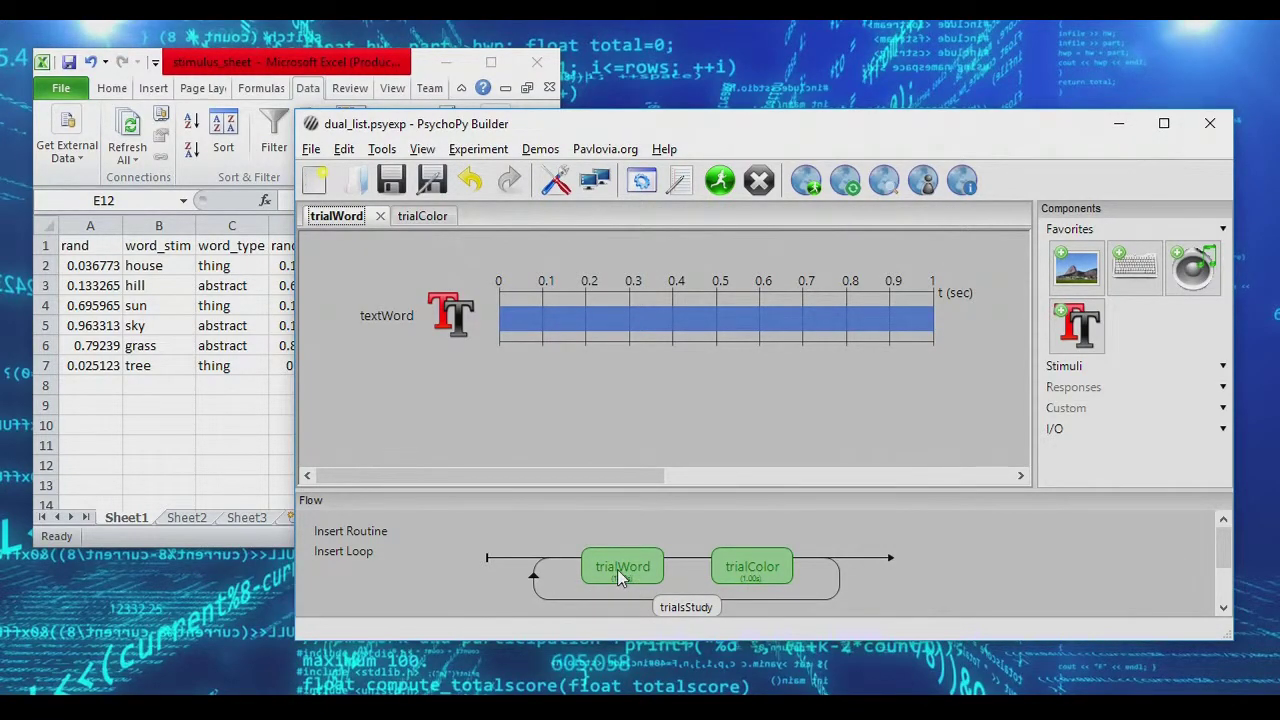
click(754, 565)
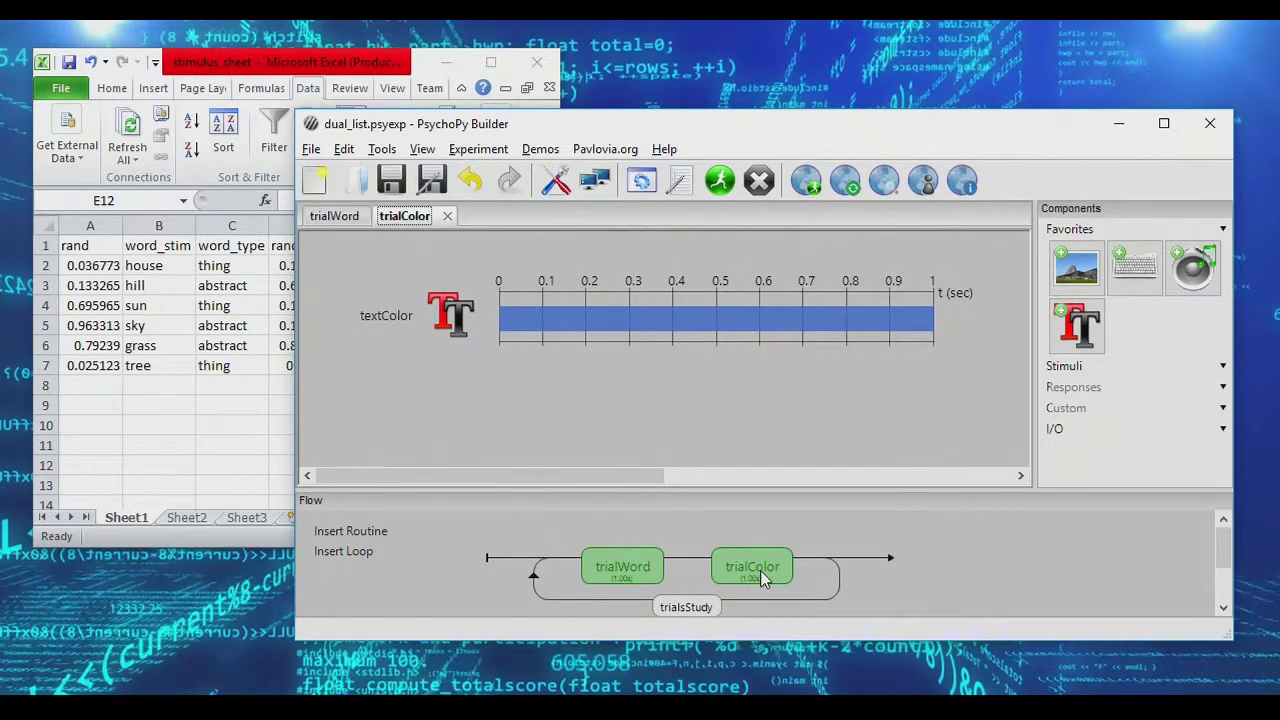
click(172, 252)
click(182, 245)
click(348, 262)
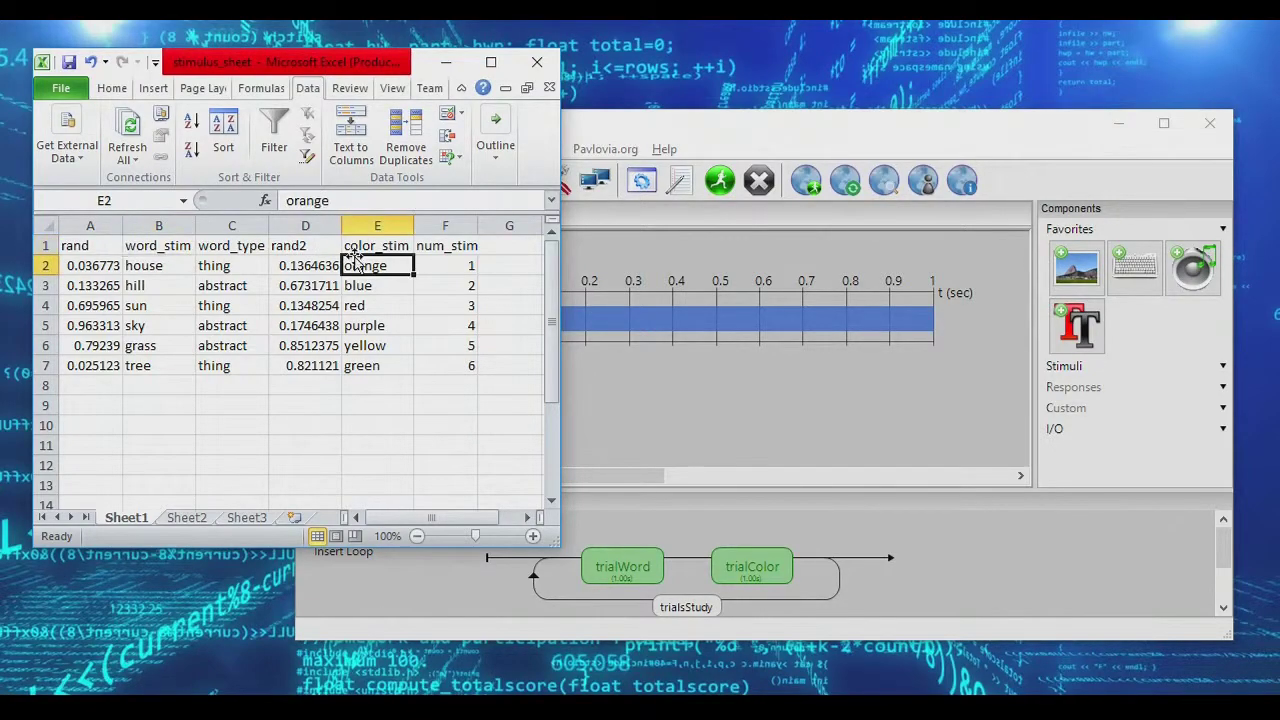
Step: Check the num_stim heading and the first stimulus row in the sheet, and switch to PsychoPy to compare them with the trialsStudy loop
click(432, 244)
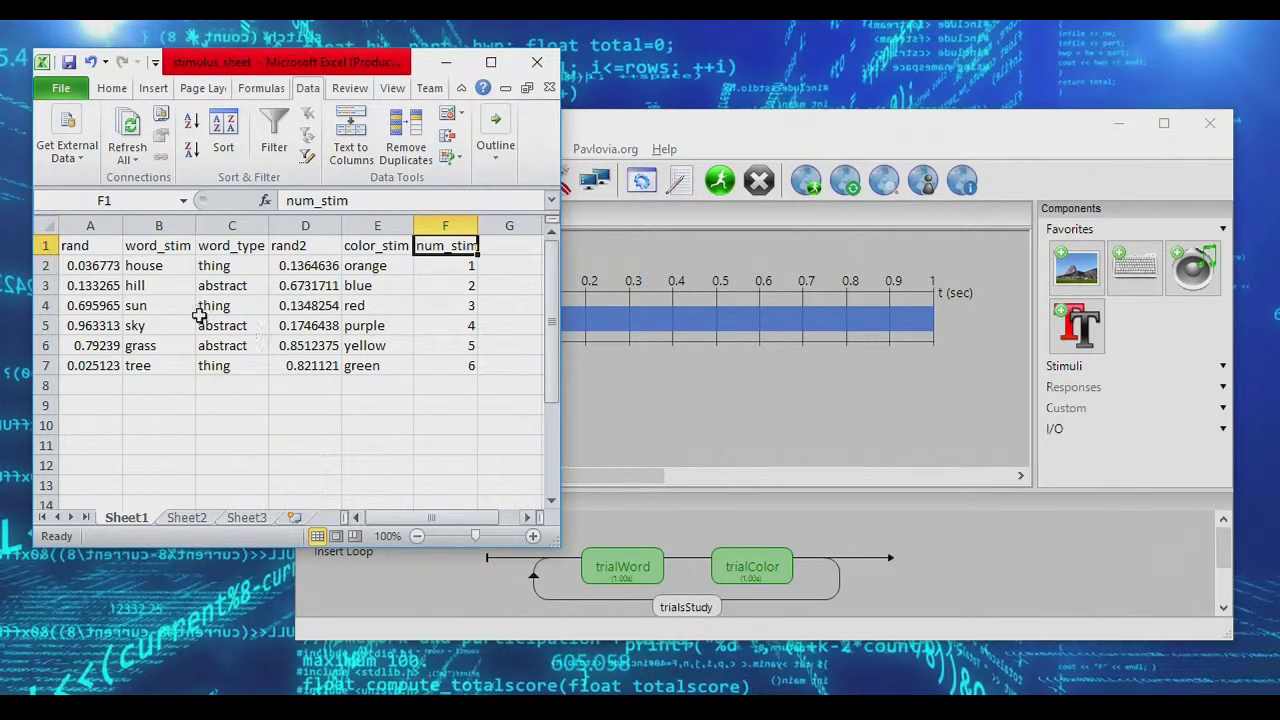
click(44, 266)
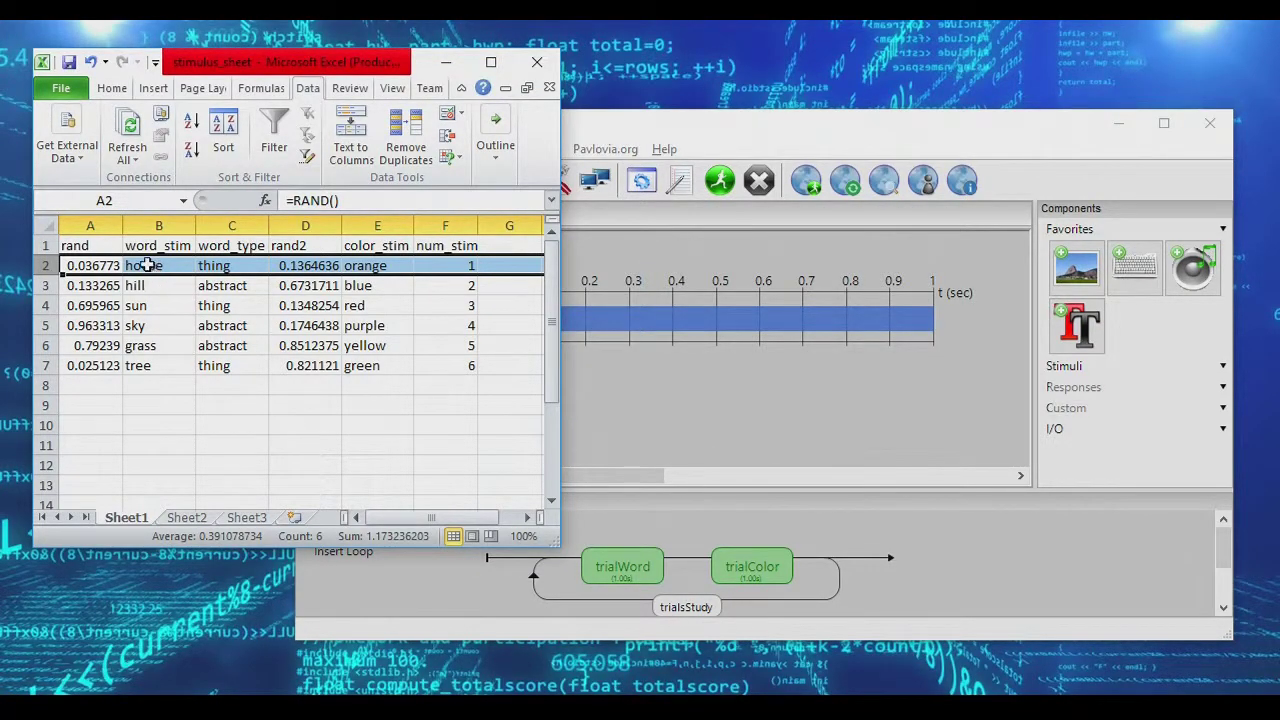
click(717, 133)
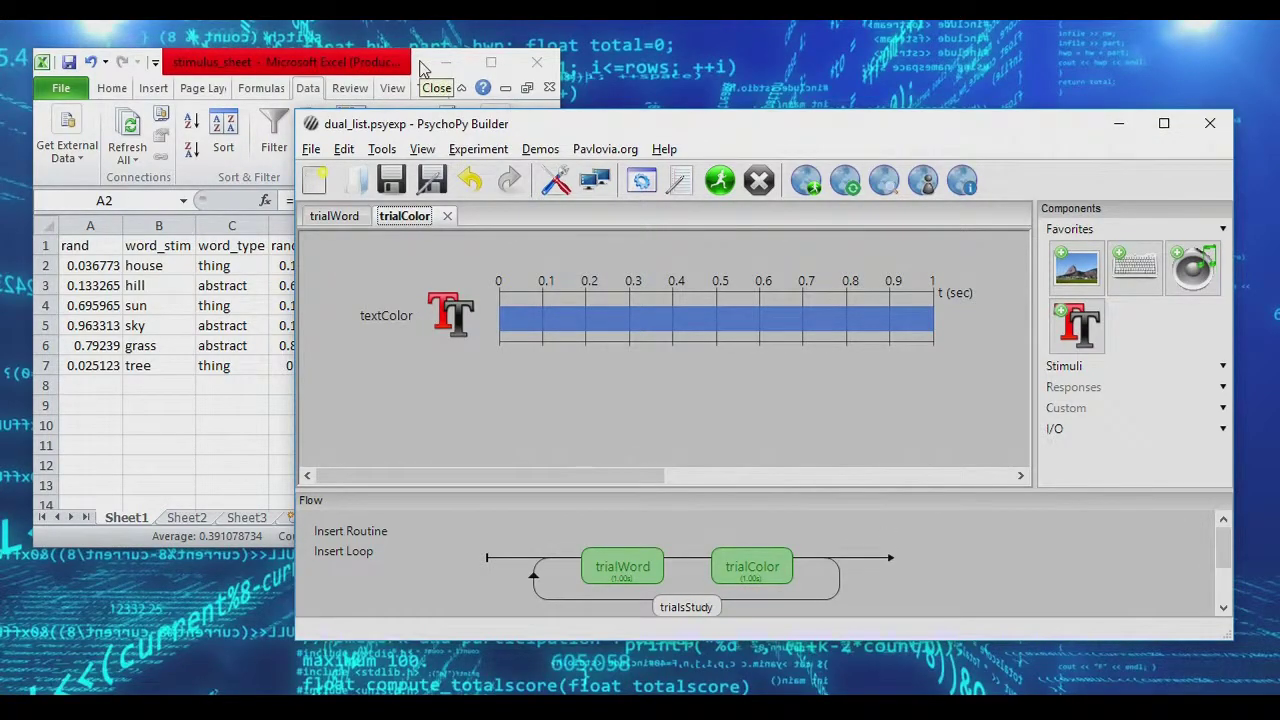
Step: Return to the Excel sheet and review its separate column groups: rand through word_type, rand2 with color_stim, and num_stim alone
click(420, 68)
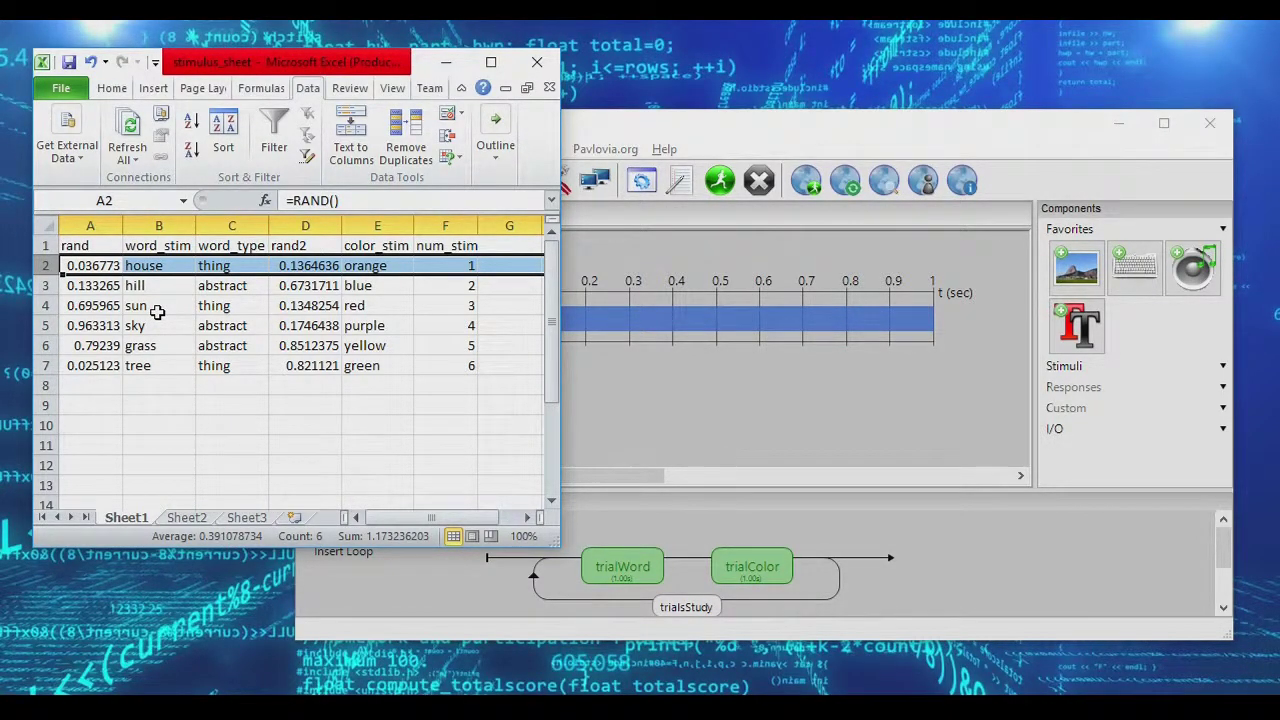
drag(90, 222, 232, 224)
click(298, 215)
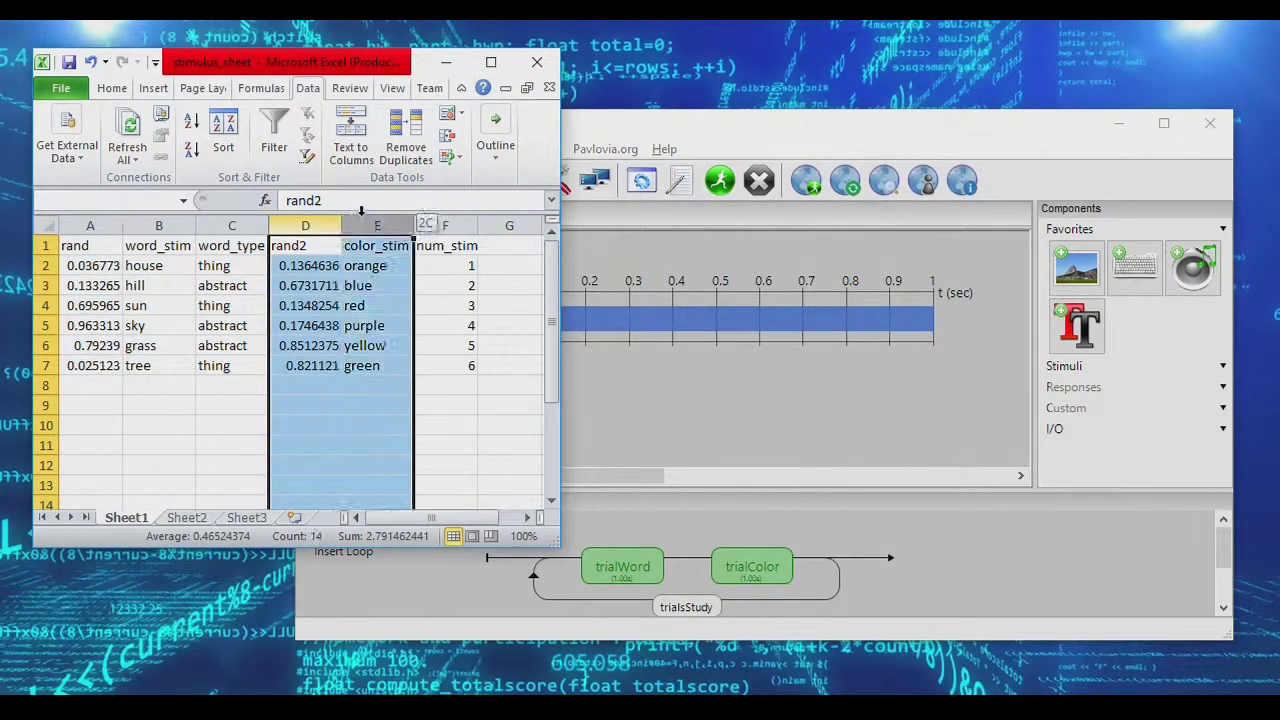
click(445, 222)
click(130, 403)
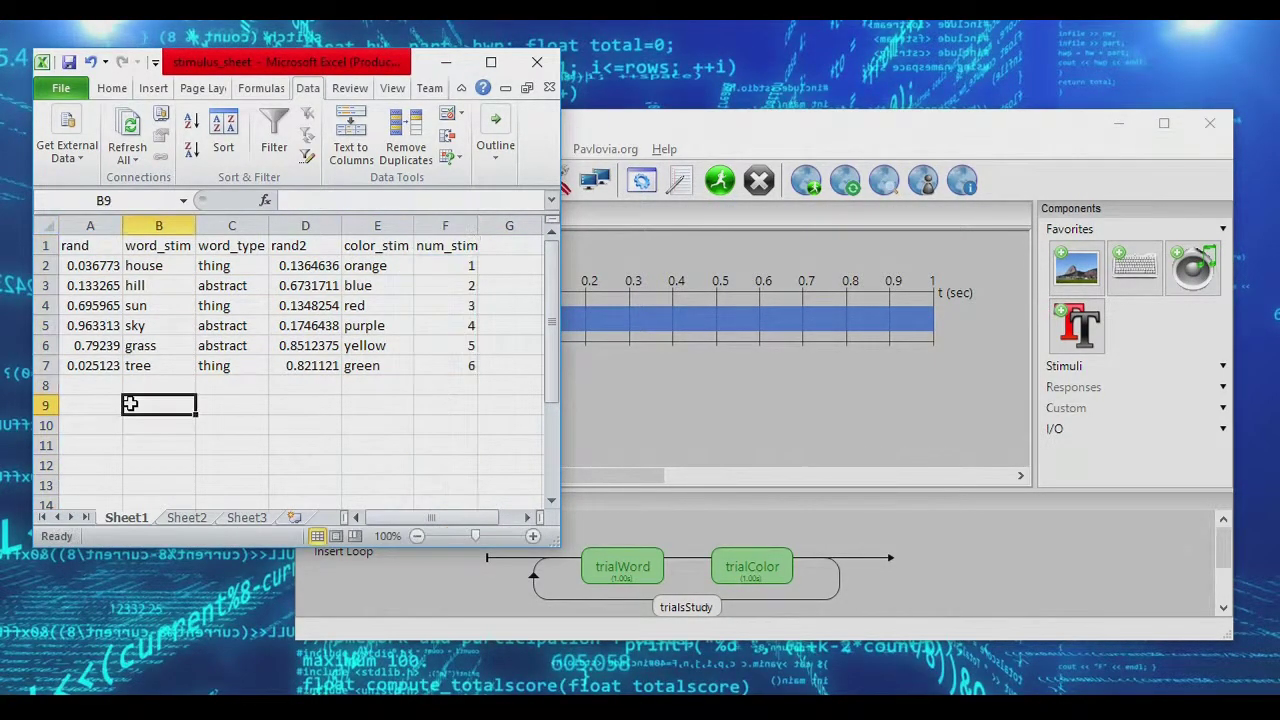